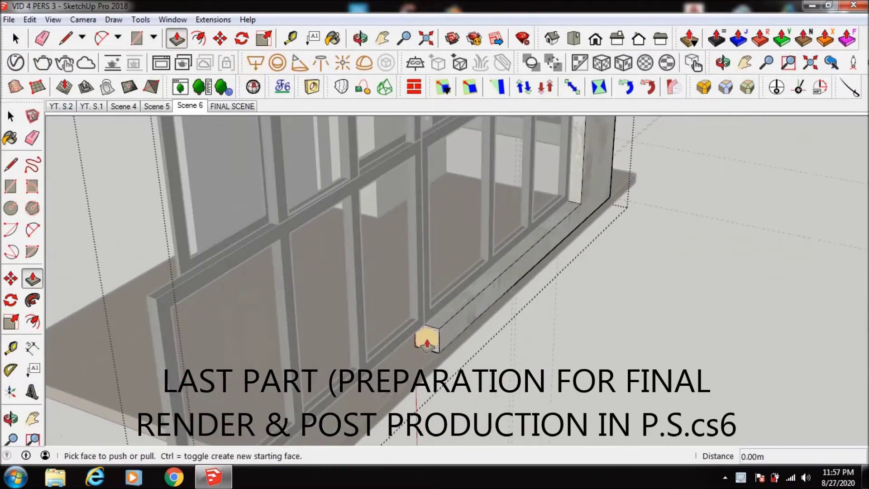
- Orbit the study nook, start pulling the marble column face, and bring up the File menu
middle_click_drag(387, 272, 442, 294)
key("space")
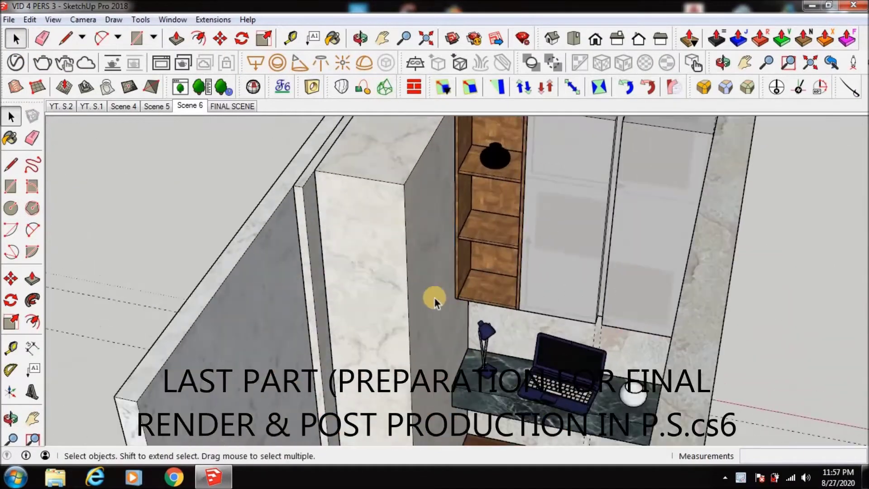
left_click(350, 277)
key("p")
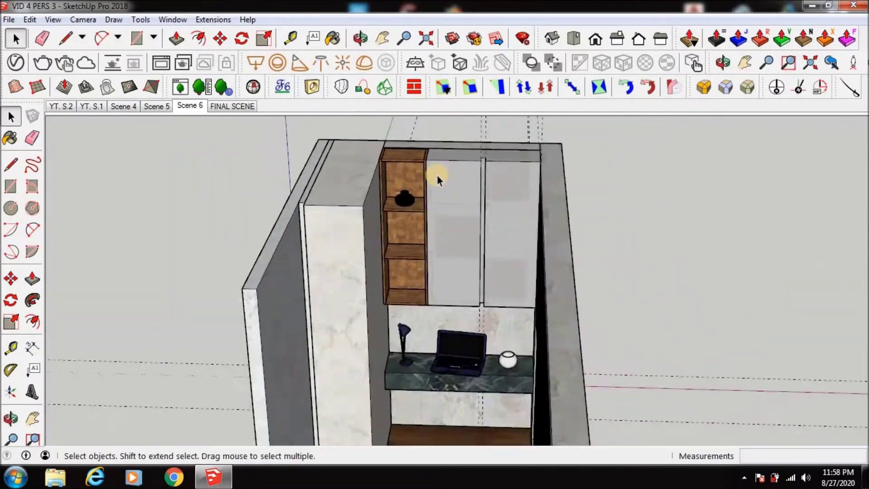
middle_click_drag(437, 175, 404, 336)
left_click(9, 20)
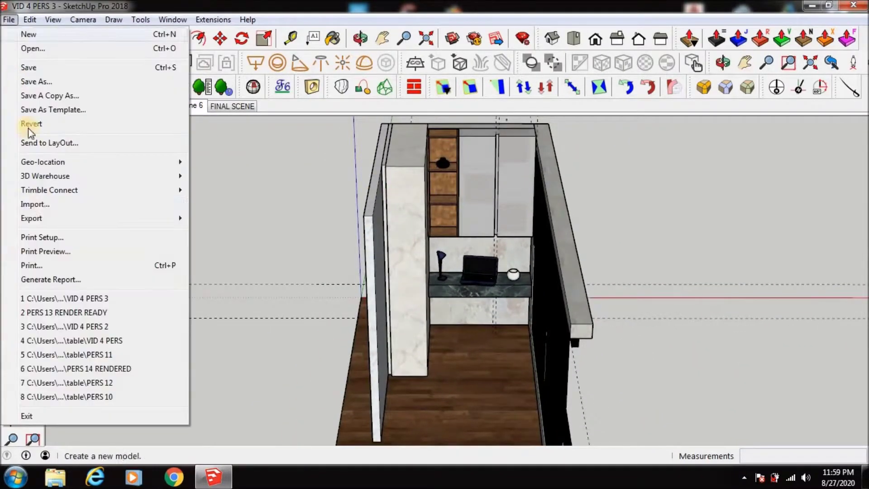
- Import the 'books 2 red' model and place it on the floor
left_click(178, 209)
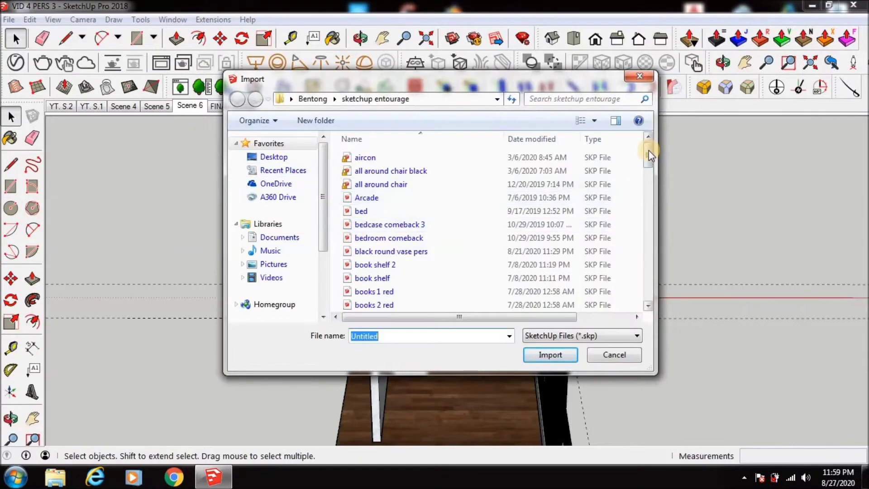
left_click_drag(648, 150, 648, 165)
double_click(398, 233)
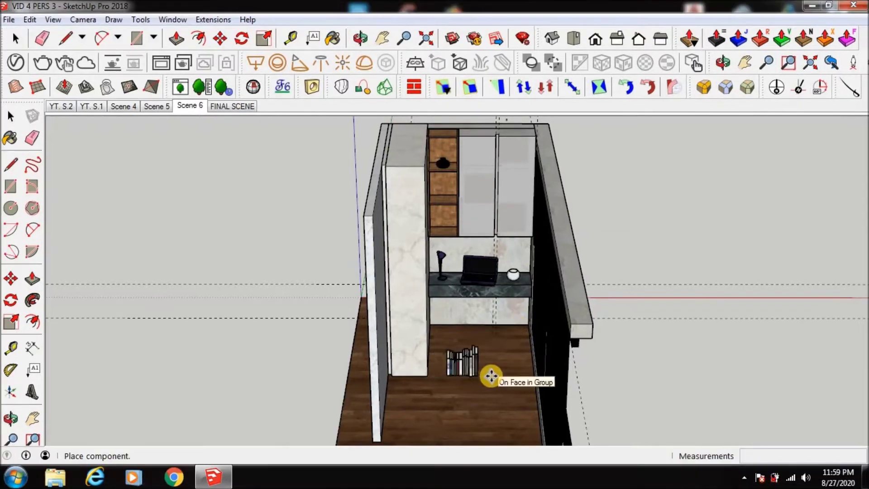
left_click(491, 378)
- Try rotating the row of books, then cancel and zoom in closer to them
scroll(481, 380, "up", 4)
key("space")
scroll(459, 327, "up", 3)
scroll(458, 327, "up", 2)
left_click(480, 390)
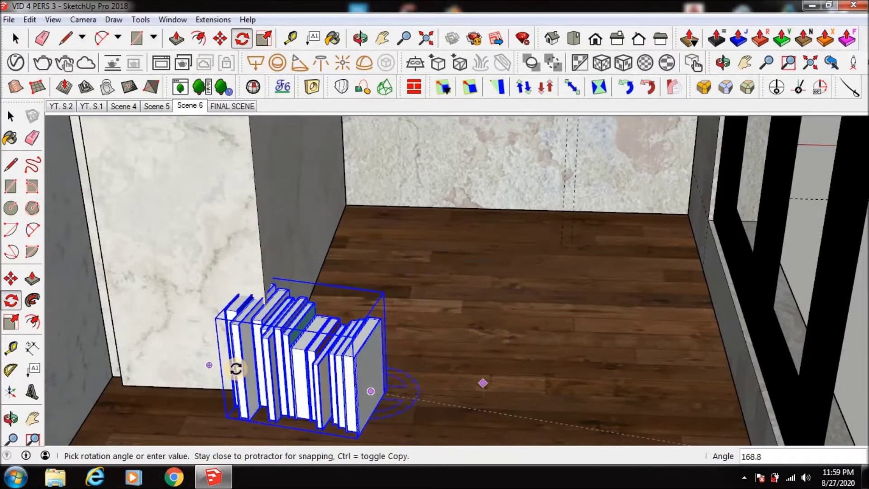
key("space")
scroll(471, 379, "up", 3)
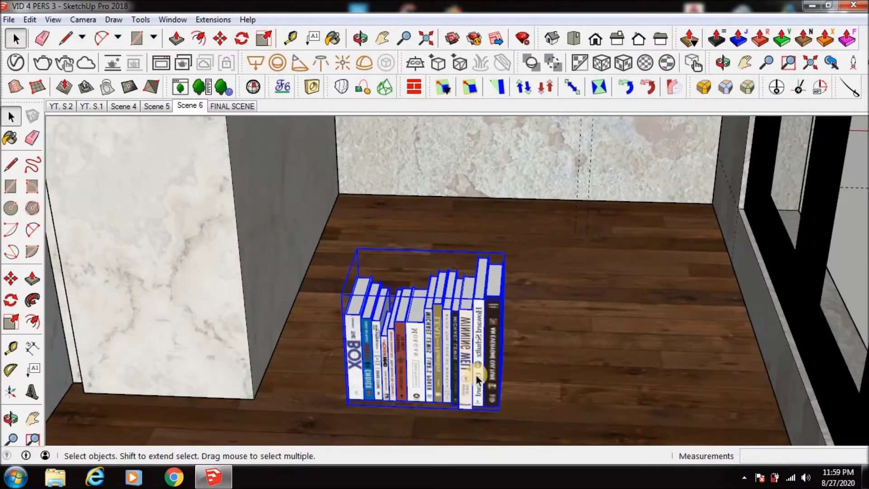
middle_click_drag(471, 378, 454, 369)
scroll(468, 354, "up", 3)
scroll(467, 354, "down", 3)
scroll(467, 355, "down", 3)
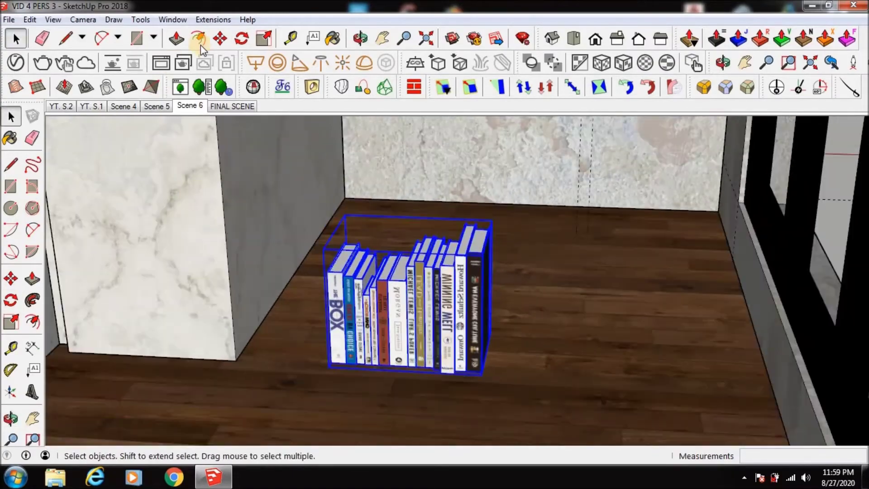
- Move the row of books into the lower wooden shelf cubby and view it frontally
key("m")
scroll(325, 351, "up", 5)
scroll(348, 384, "up", 2)
scroll(348, 383, "down", 5)
scroll(345, 383, "up", 3)
scroll(342, 316, "up", 2)
scroll(291, 322, "up", 2)
scroll(359, 304, "down", 2)
scroll(358, 339, "down", 1)
mouse_move(359, 340)
middle_mouse_down()
mouse_move(465, 379)
mouse_move(370, 247)
mouse_move(407, 253)
middle_mouse_up()
scroll(369, 247, "up", 2)
scroll(369, 248, "up", 2)
scroll(408, 254, "down", 3)
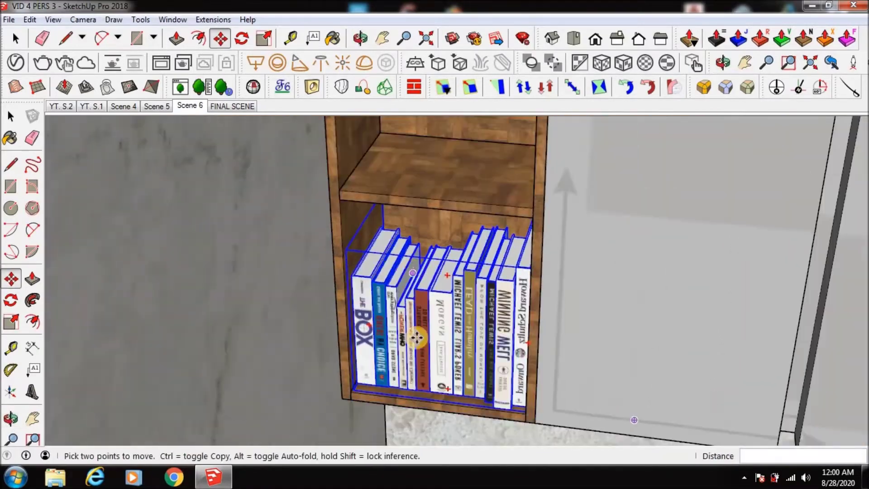
key("space")
mouse_move(529, 245)
middle_mouse_down()
mouse_move(554, 256)
mouse_move(551, 271)
middle_mouse_up()
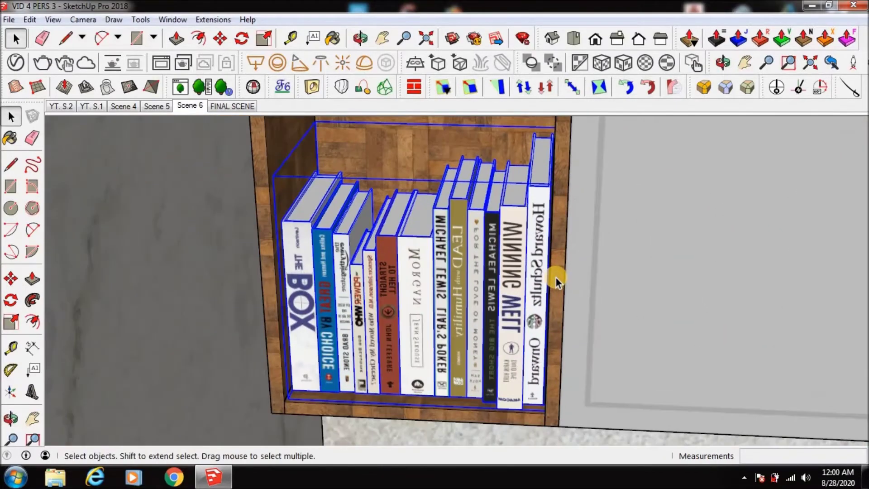
- Inside the books group, move a book from the row up onto the upper shelf
double_click(512, 309)
left_click(515, 279)
scroll(518, 282, "down", 2)
key("m")
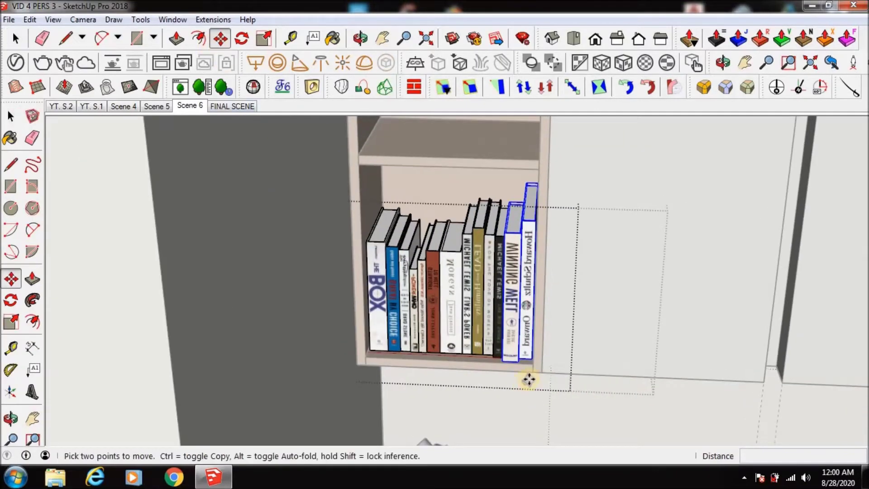
scroll(475, 344, "up", 3)
scroll(473, 362, "up", 2)
left_click(473, 366)
scroll(379, 284, "down", 5)
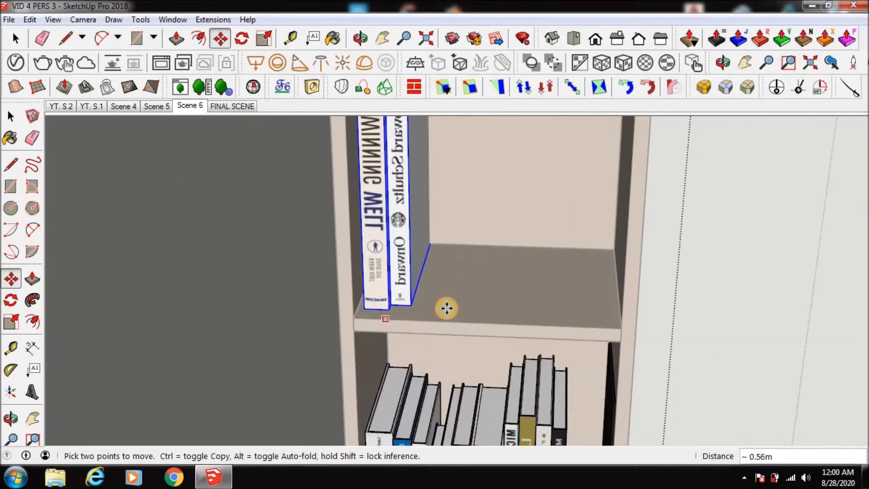
left_click(446, 308)
scroll(434, 253, "down", 3)
scroll(483, 391, "up", 5)
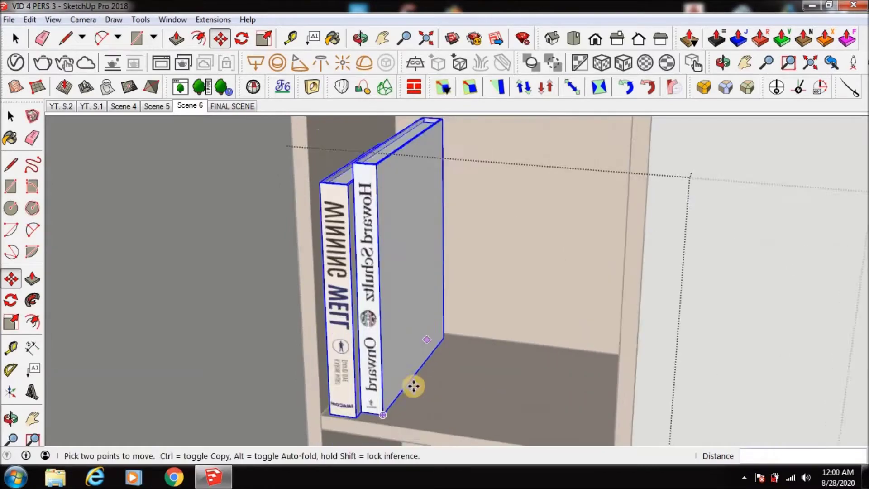
middle_click_drag(413, 384, 542, 437)
- Move the black book at the right end of the lower shelf down below the shelf
key("space")
scroll(470, 340, "up", 3)
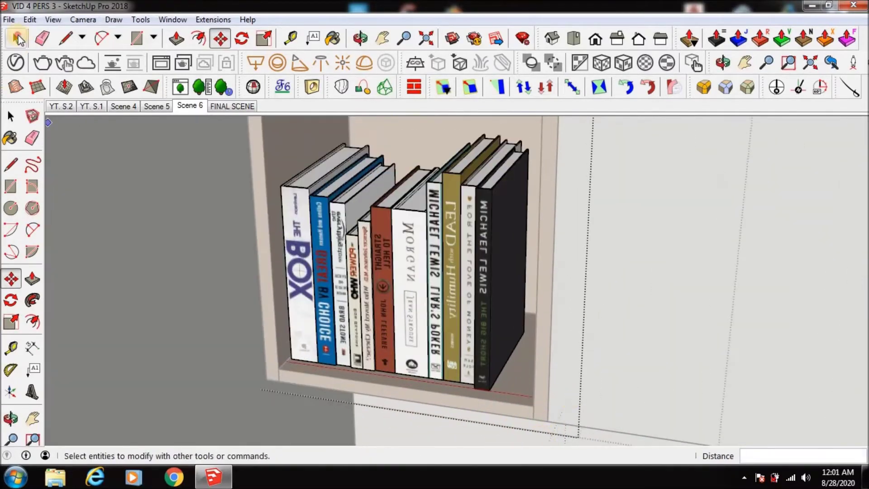
left_click(520, 246)
left_click(221, 42)
scroll(489, 366, "up", 2)
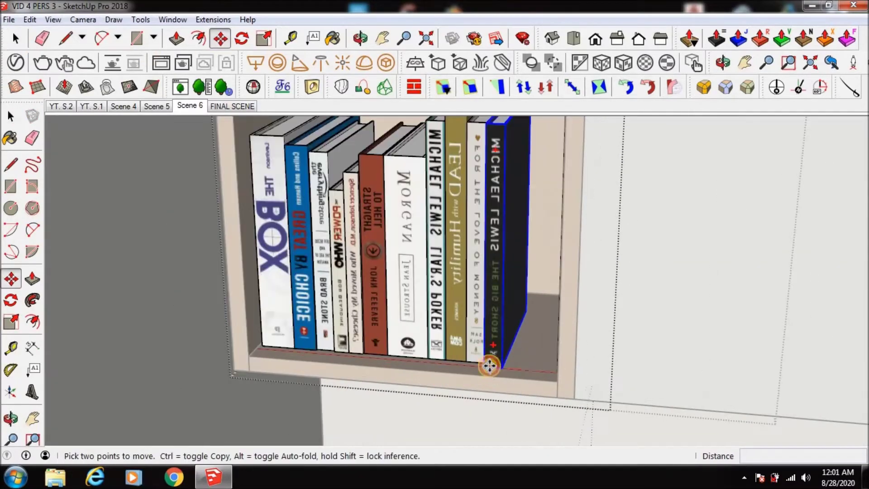
scroll(222, 362, "down", 5)
middle_click_drag(272, 384, 335, 417)
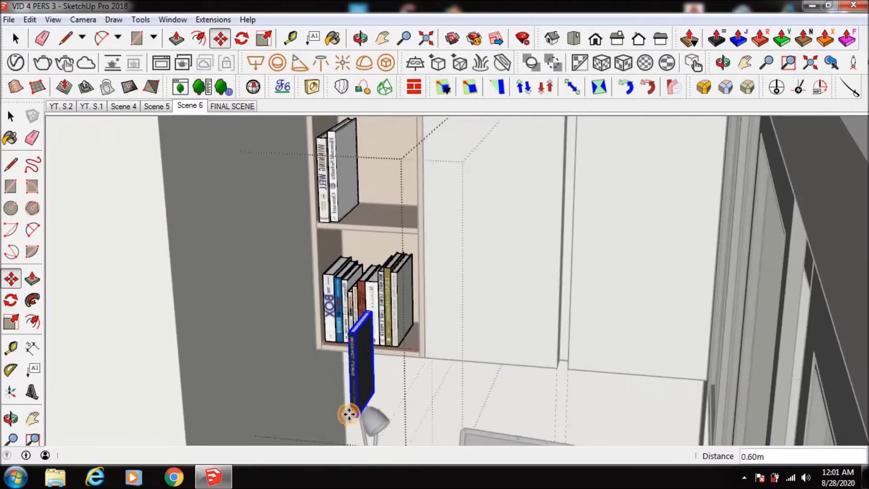
left_click(449, 422)
scroll(449, 422, "up", 2)
key("space")
scroll(471, 254, "up", 3)
mouse_move(470, 254)
middle_mouse_down()
mouse_move(519, 267)
mouse_move(493, 228)
middle_mouse_up()
scroll(534, 245, "down", 3)
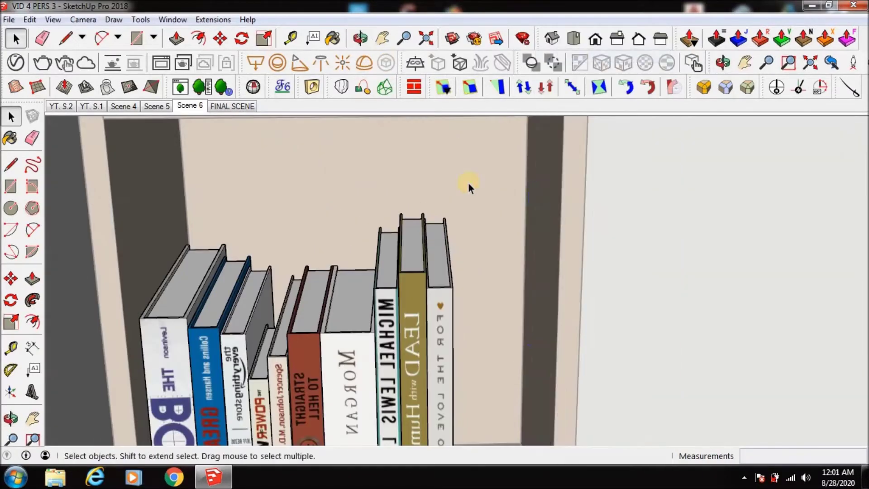
- Rotate the end book on the lower shelf so it leans against the others
middle_click_drag(468, 183, 416, 320)
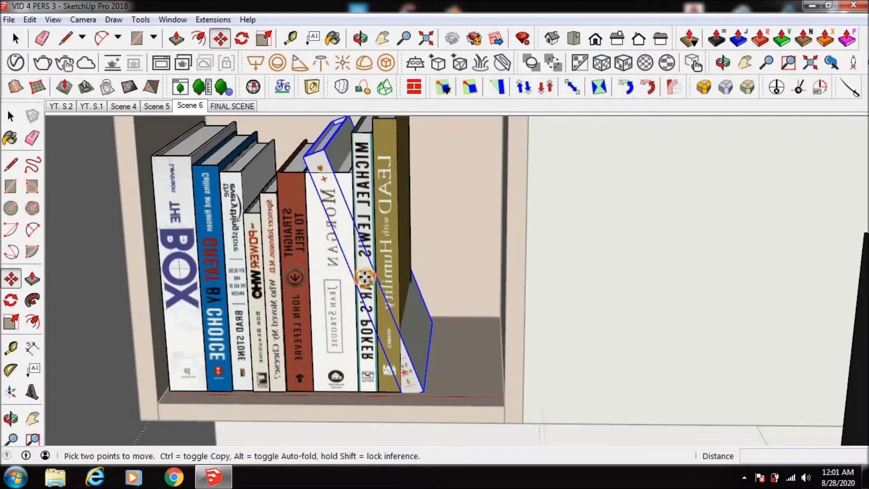
scroll(389, 375, "up", 2)
scroll(402, 398, "down", 2)
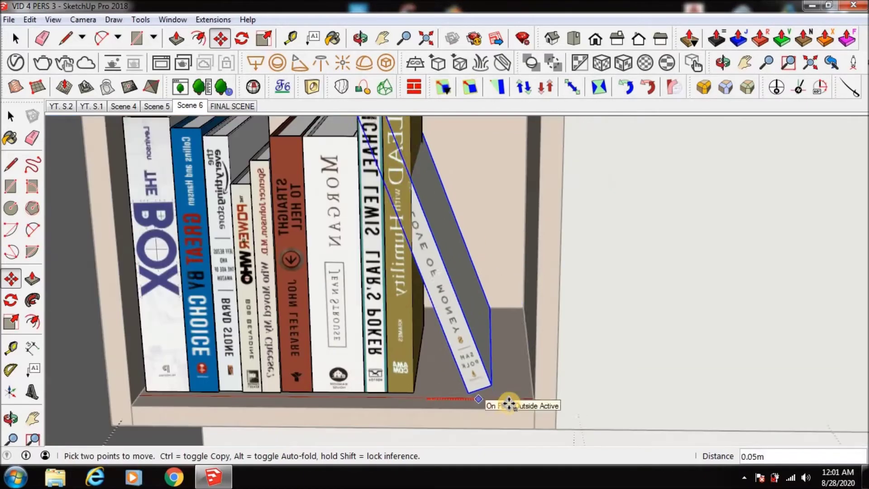
scroll(500, 398, "down", 2)
key("q")
scroll(487, 284, "up", 3)
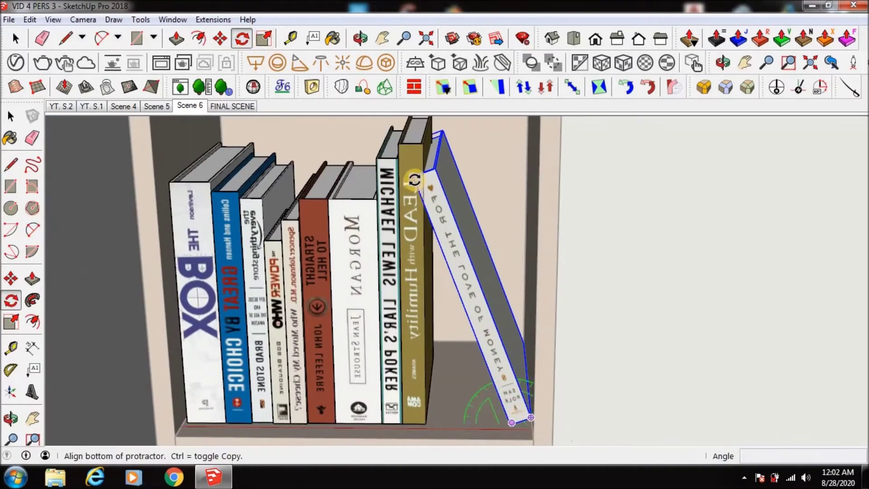
left_click(437, 175)
scroll(439, 252, "up", 2)
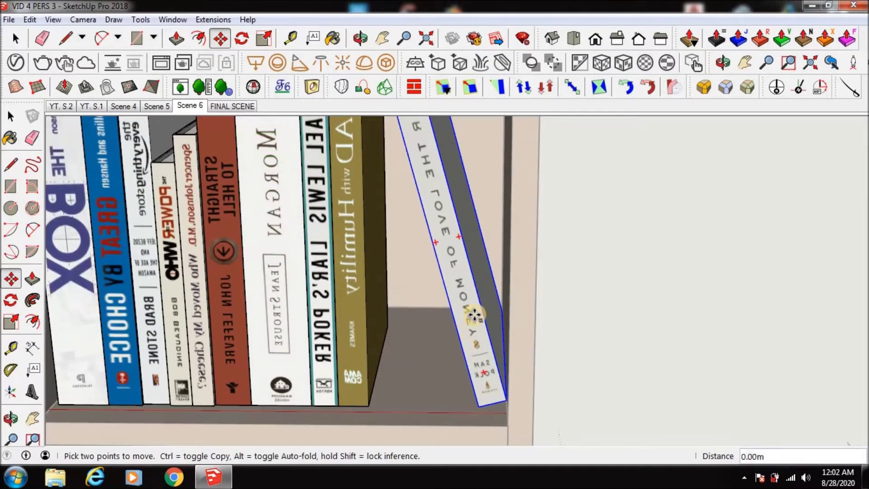
scroll(480, 371, "up", 1)
scroll(453, 389, "down", 3)
scroll(382, 176, "up", 3)
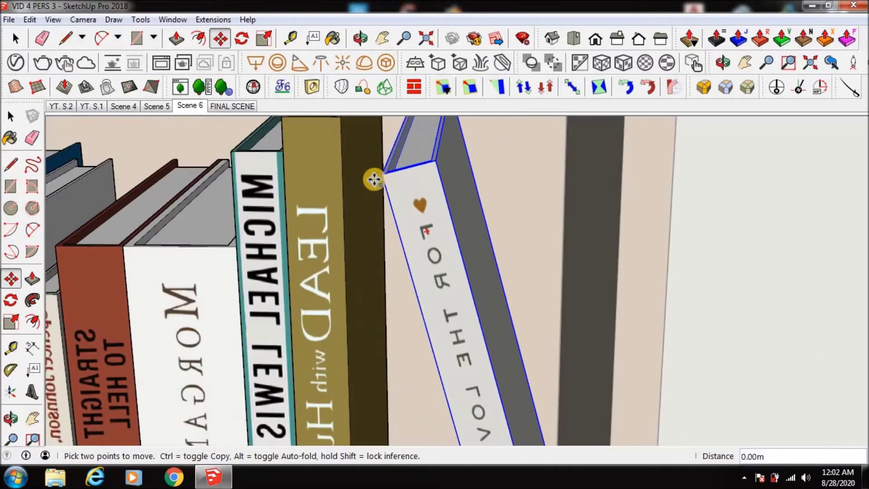
scroll(452, 190, "down", 4)
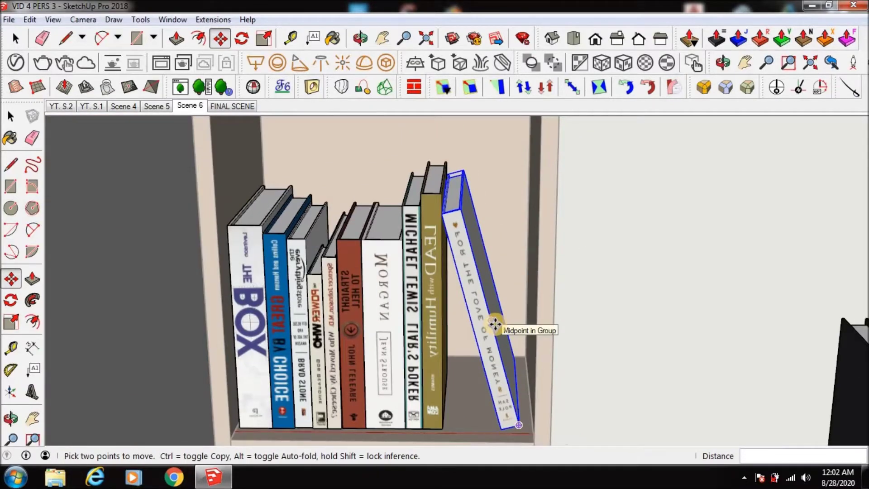
key("space")
scroll(452, 299, "down", 3)
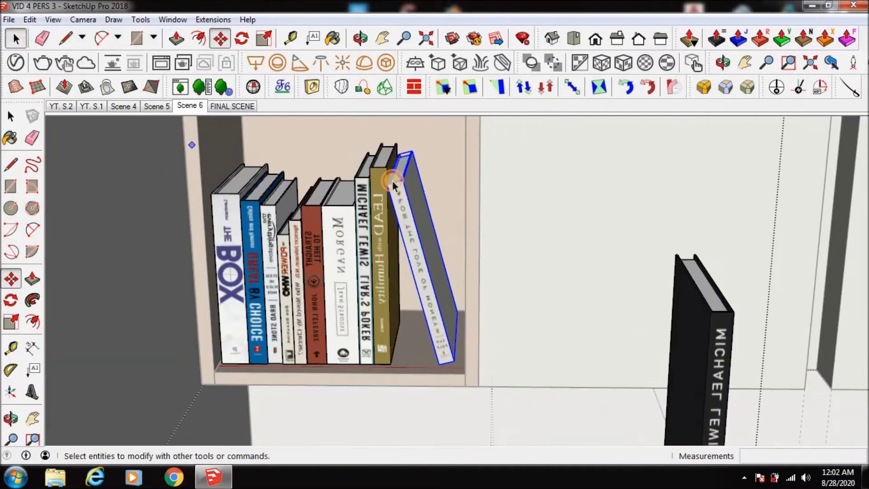
scroll(425, 284, "down", 1)
scroll(378, 126, "up", 2)
middle_click_drag(379, 127, 409, 245)
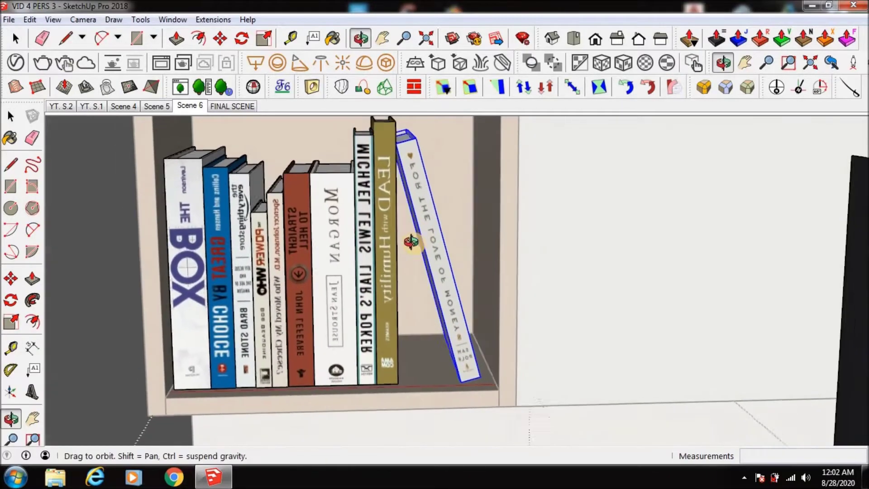
- Tilt the gold 'Lead with Humility' book to lean beside the Michael Lewis book
left_click(384, 247)
key("q")
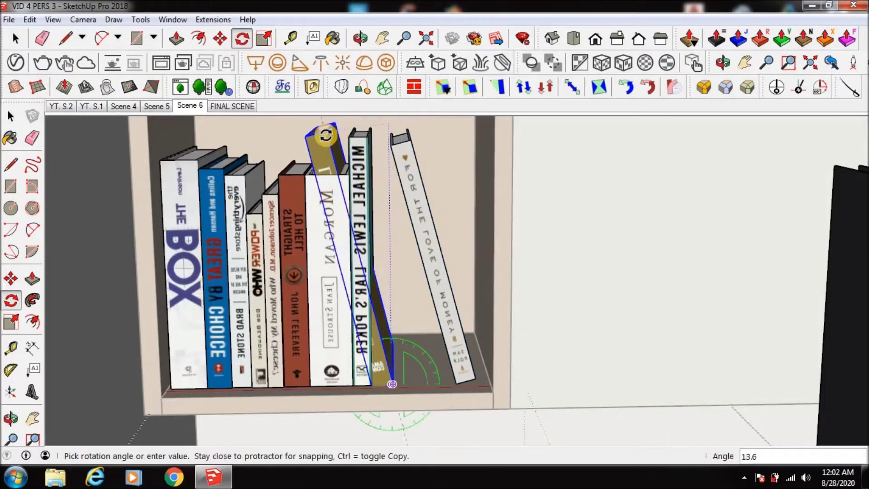
scroll(387, 380, "up", 2)
scroll(398, 389, "down", 2)
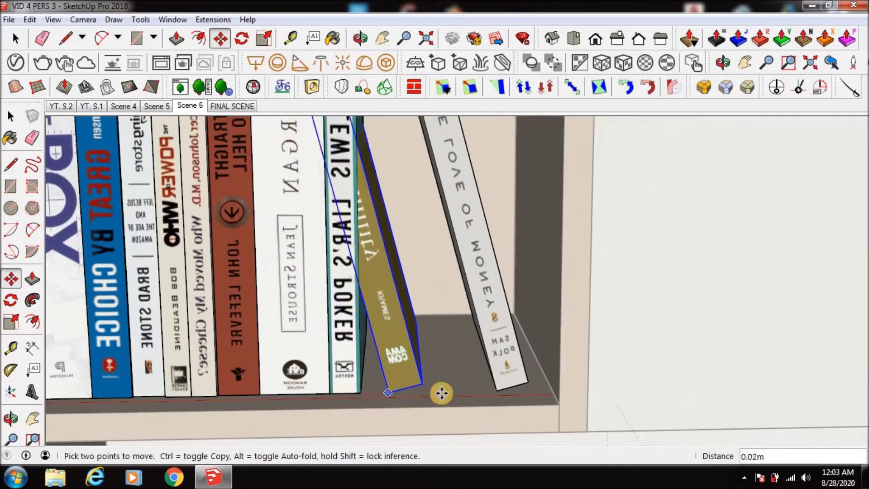
left_click(359, 165)
scroll(359, 165, "up", 3)
scroll(397, 188, "down", 2)
scroll(397, 188, "down", 2)
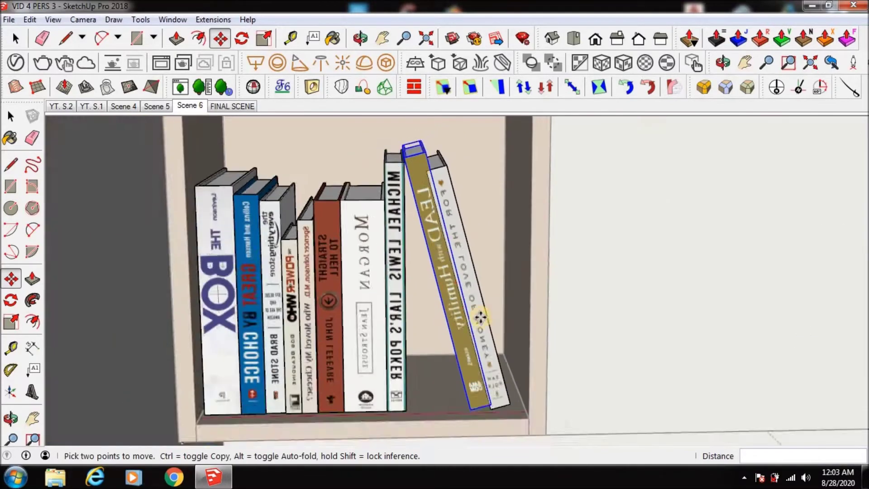
key("space")
scroll(351, 280, "up", 2)
scroll(251, 147, "up", 3)
scroll(387, 386, "down", 3)
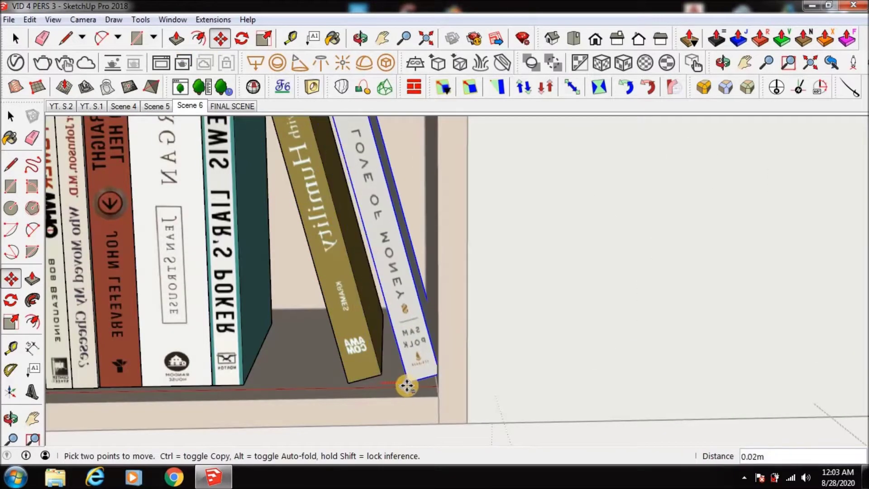
scroll(407, 385, "down", 1)
- Rotate the thin white book about its bottom corner to set its final lean angle
key("q")
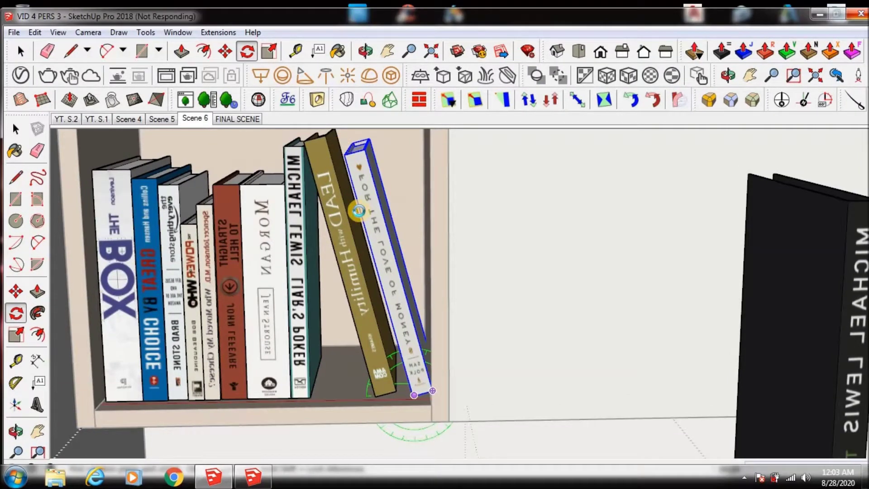
scroll(339, 140, "up", 2)
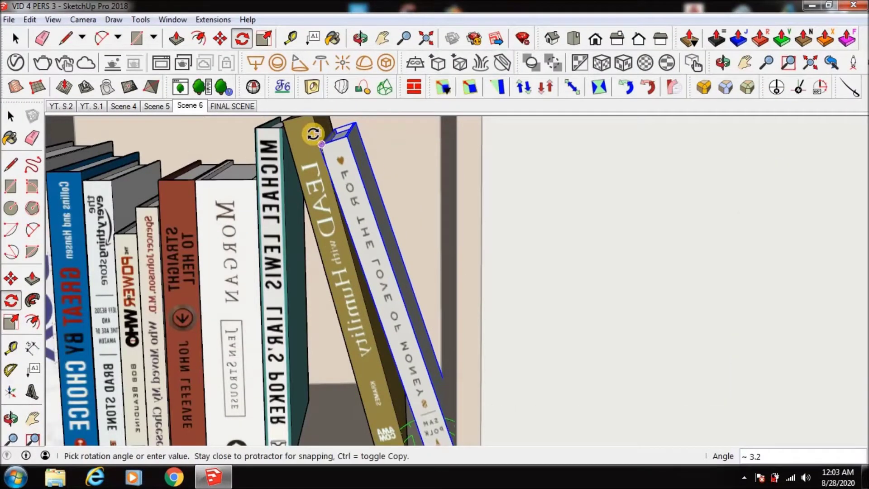
left_click(313, 133)
scroll(312, 134, "up", 2)
scroll(423, 413, "down", 2)
scroll(396, 396, "up", 2)
scroll(332, 186, "up", 2)
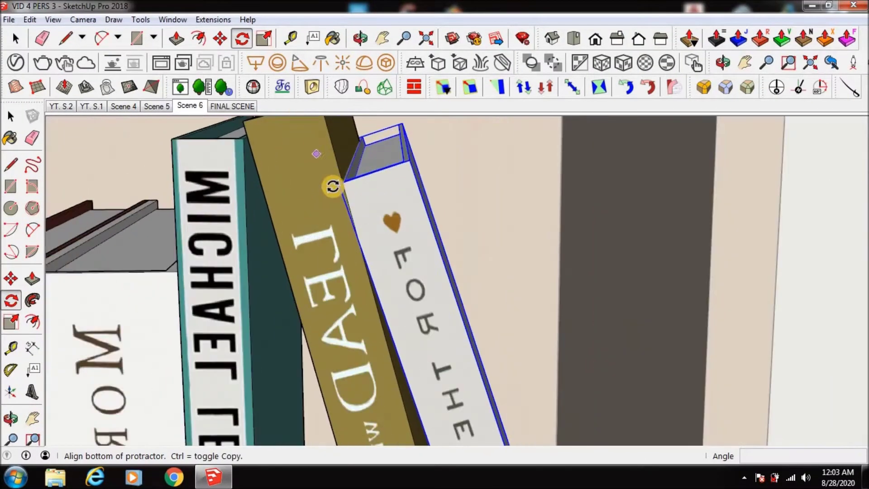
left_click(332, 186)
scroll(355, 141, "down", 3)
key("m")
scroll(470, 411, "up", 2)
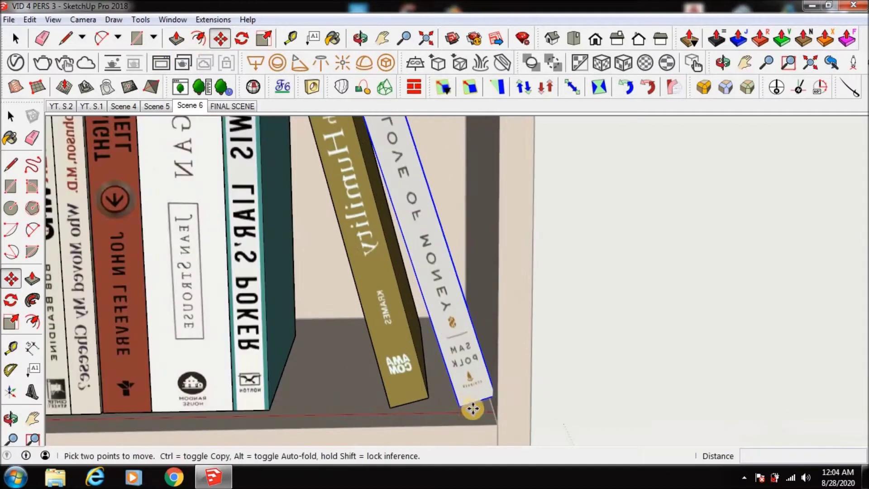
scroll(467, 409, "up", 1)
scroll(441, 412, "down", 1)
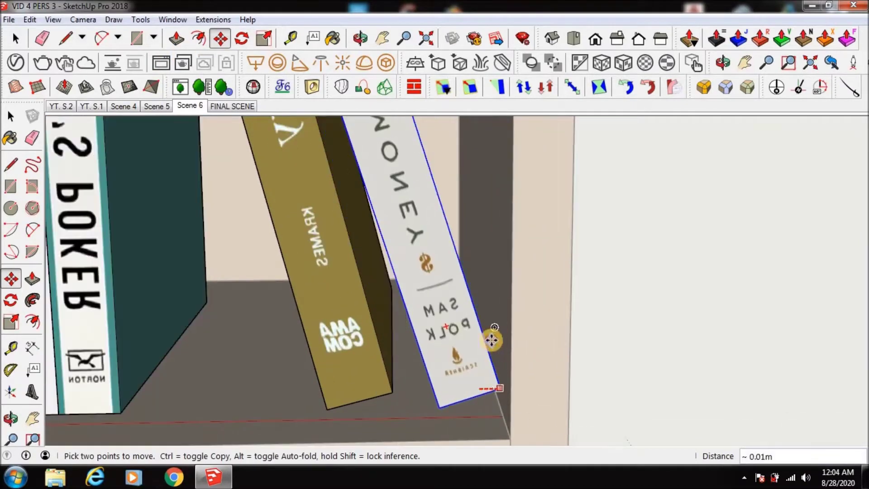
scroll(493, 333, "down", 3)
scroll(412, 215, "up", 4)
scroll(412, 214, "down", 4)
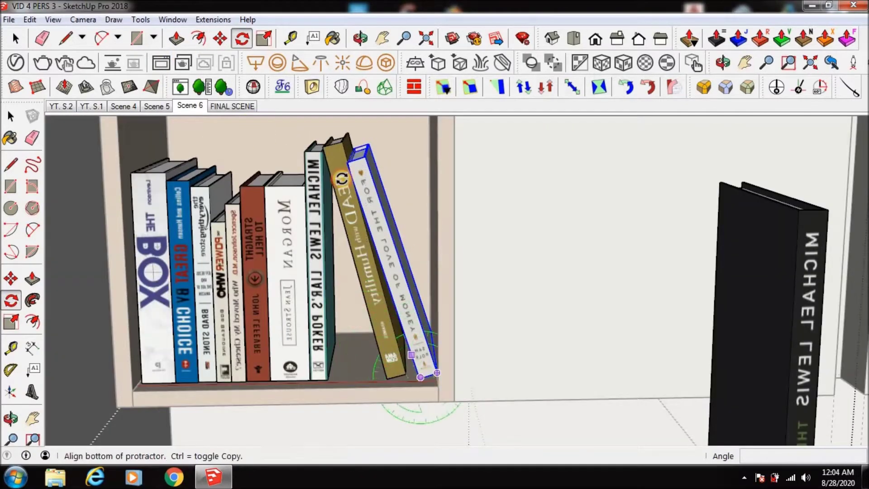
scroll(344, 188, "up", 4)
left_click(300, 210)
scroll(283, 160, "down", 4)
- Orbit around the shelf out to an exterior view of the room
middle_click_drag(288, 165, 420, 346)
key("m")
scroll(444, 321, "down", 3)
scroll(413, 334, "down", 4)
key("space")
mouse_move(398, 314)
middle_mouse_down()
mouse_move(186, 236)
mouse_move(392, 298)
mouse_move(387, 250)
mouse_move(381, 291)
middle_mouse_up()
key("space")
scroll(373, 215, "up", 3)
scroll(382, 197, "down", 4)
- Import the 'books 1 red' model and drop the white books into the scene
left_click(9, 19)
left_click(41, 202)
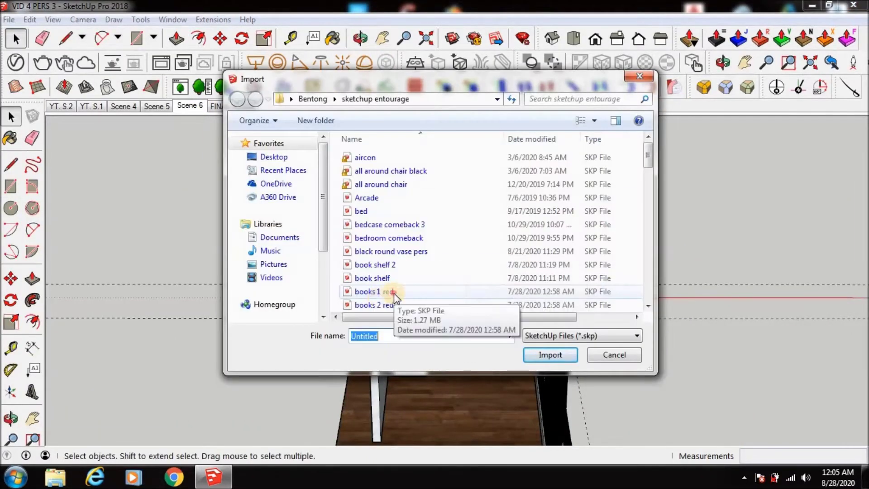
double_click(394, 291)
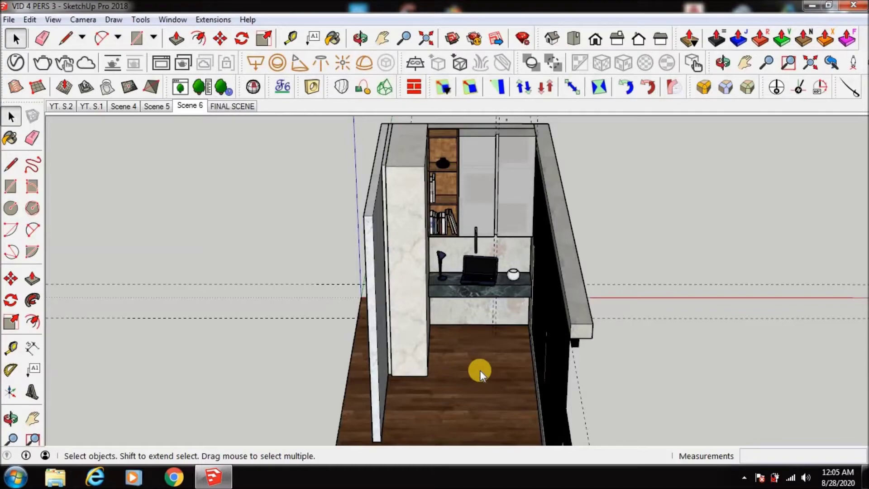
left_click(451, 368)
scroll(467, 380, "up", 5)
scroll(347, 353, "up", 3)
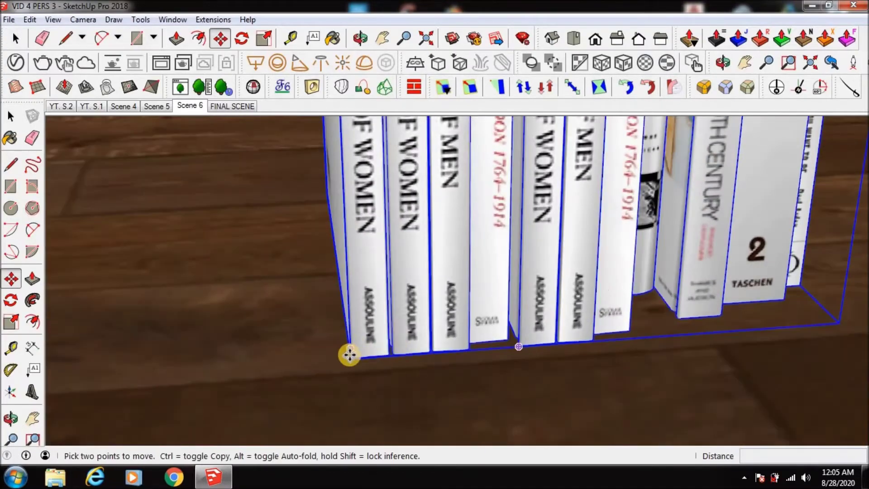
- Move the imported white books onto the upper shelf above the desk
left_click(348, 353)
scroll(347, 353, "down", 5)
scroll(326, 159, "up", 3)
scroll(278, 223, "up", 3)
scroll(256, 259, "up", 2)
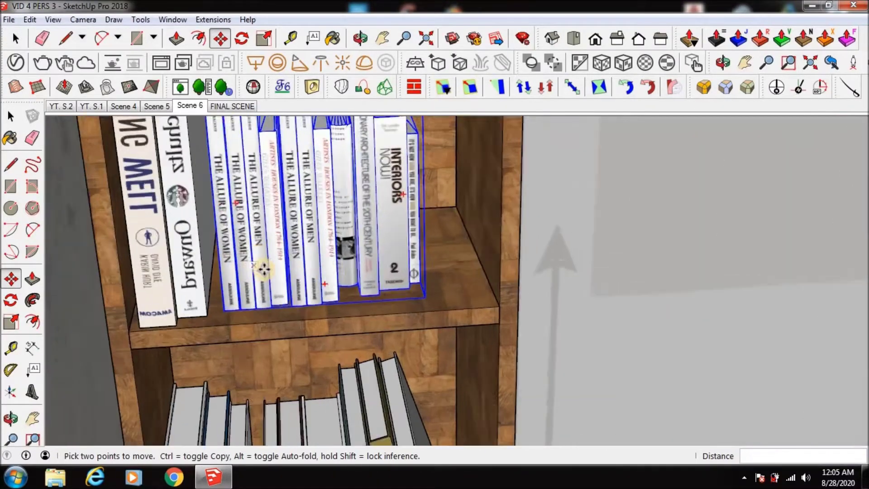
left_click(487, 333)
middle_click_drag(486, 334, 398, 363)
scroll(378, 357, "up", 3)
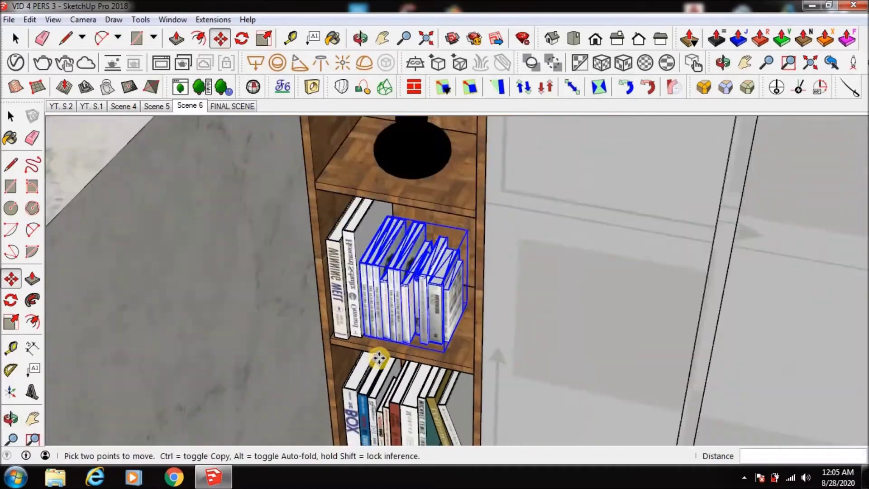
scroll(379, 358, "up", 3)
scroll(450, 314, "down", 2)
left_click(511, 347)
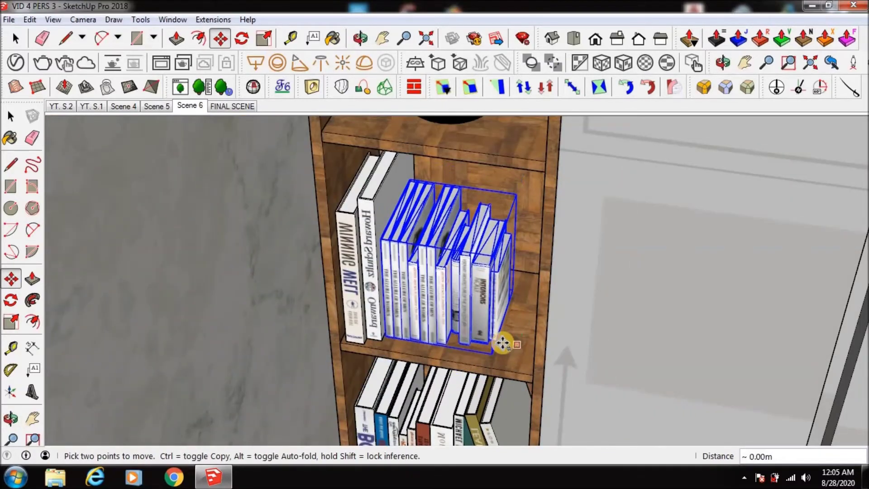
scroll(455, 208, "down", 3)
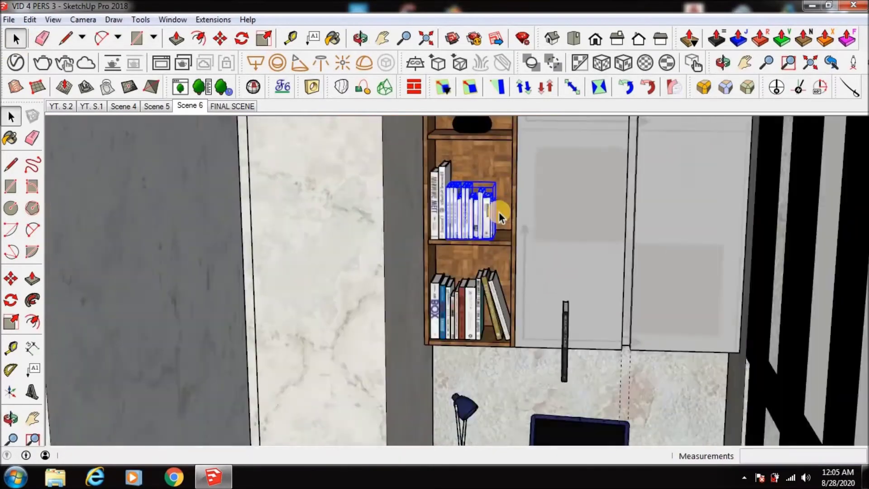
scroll(490, 231, "up", 3)
scroll(490, 232, "down", 1)
left_click(479, 221)
scroll(479, 220, "up", 2)
scroll(479, 221, "up", 2)
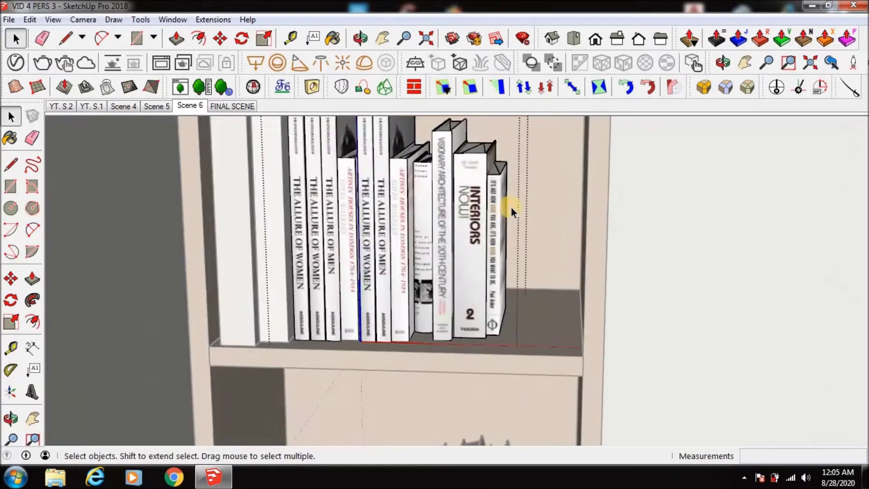
- Shift the thin white book to the right end of the upper shelf
key("m")
left_click(497, 340)
left_click(604, 387)
scroll(605, 388, "down", 2)
left_click(16, 39)
scroll(552, 384, "down", 3)
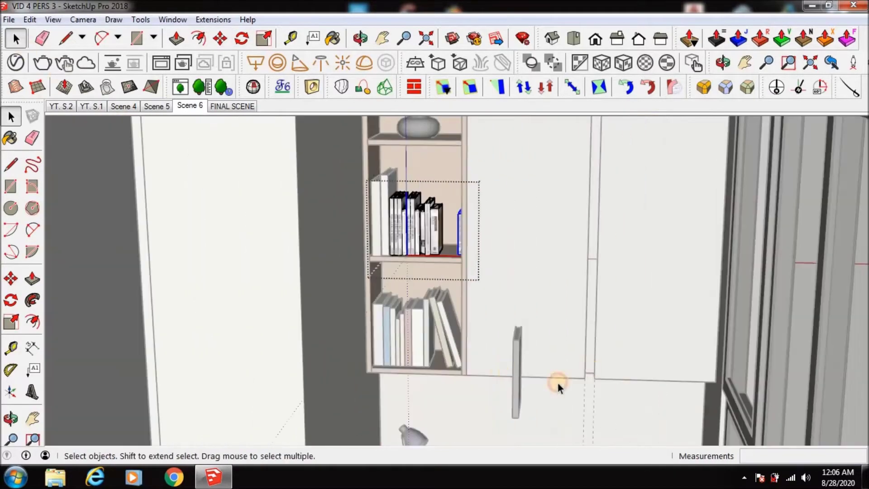
- Set the black-spined book on the upper shelf, leaning about 10°
scroll(504, 346, "up", 3)
scroll(504, 345, "up", 2)
key("m")
scroll(584, 423, "up", 1)
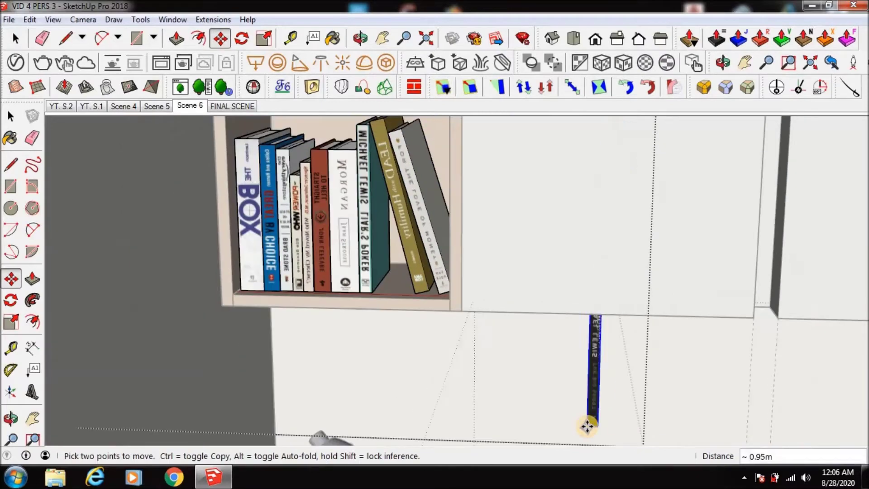
scroll(477, 342, "up", 5)
scroll(473, 377, "down", 1)
middle_click_drag(473, 376, 484, 257)
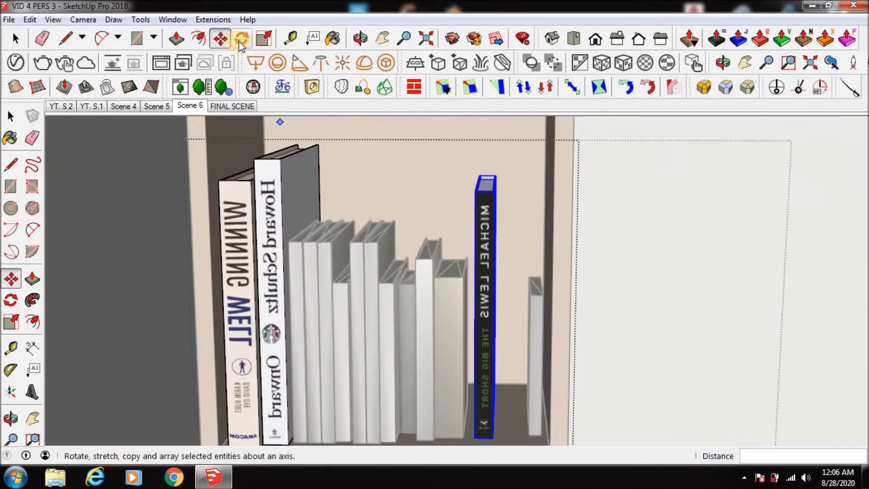
key("Escape")
key("space")
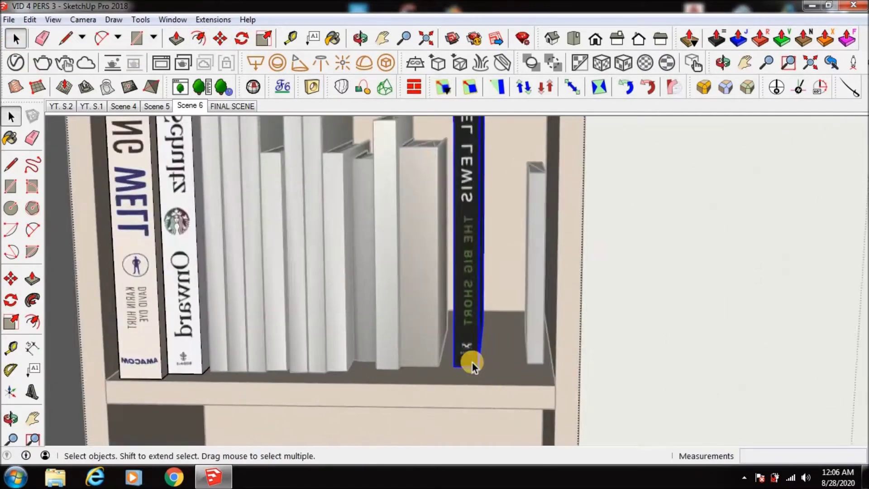
scroll(470, 358, "up", 3)
key("m")
scroll(484, 373, "down", 3)
left_click_drag(483, 373, 487, 147)
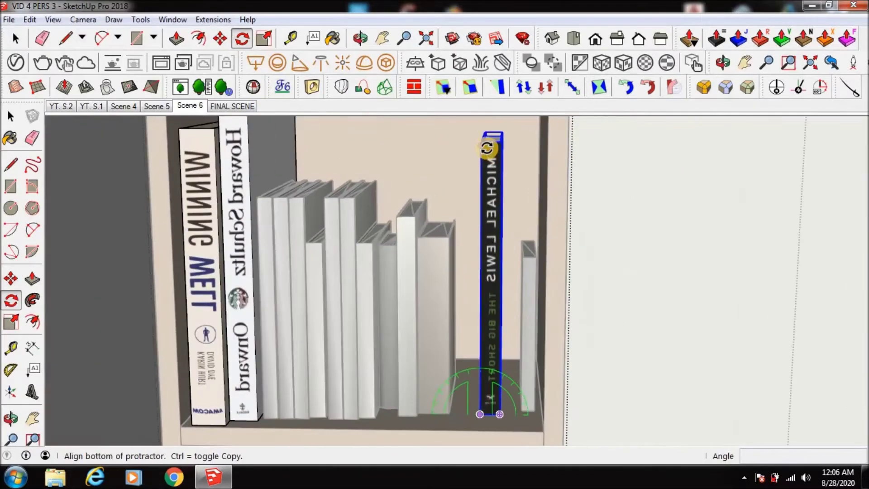
scroll(471, 245, "up", 3)
scroll(457, 237, "up", 2)
scroll(519, 237, "up", 2)
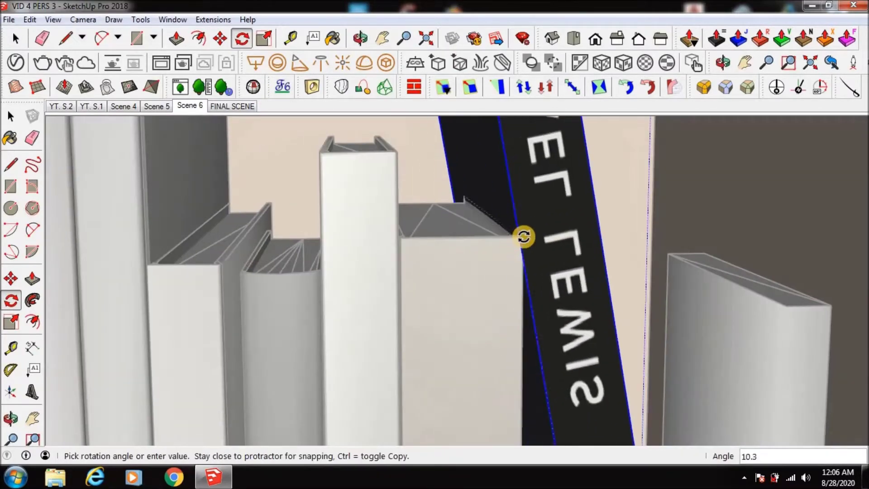
left_click(528, 235)
scroll(529, 235, "down", 3)
- Tilt the thin white book about 17° so it leans against the black book
key("space")
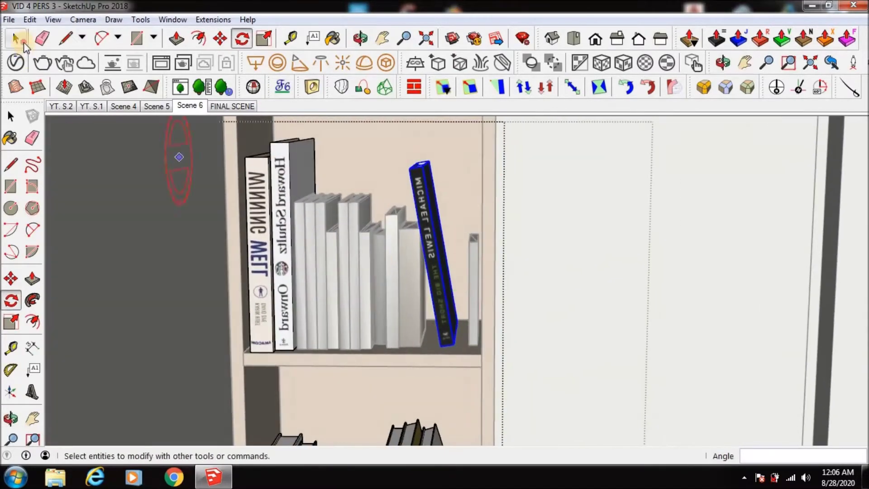
scroll(454, 281, "up", 2)
scroll(471, 258, "up", 2)
scroll(472, 259, "up", 2)
scroll(514, 248, "up", 3)
left_click(241, 38)
scroll(523, 409, "up", 2)
scroll(524, 409, "down", 2)
left_click_drag(521, 384, 448, 157)
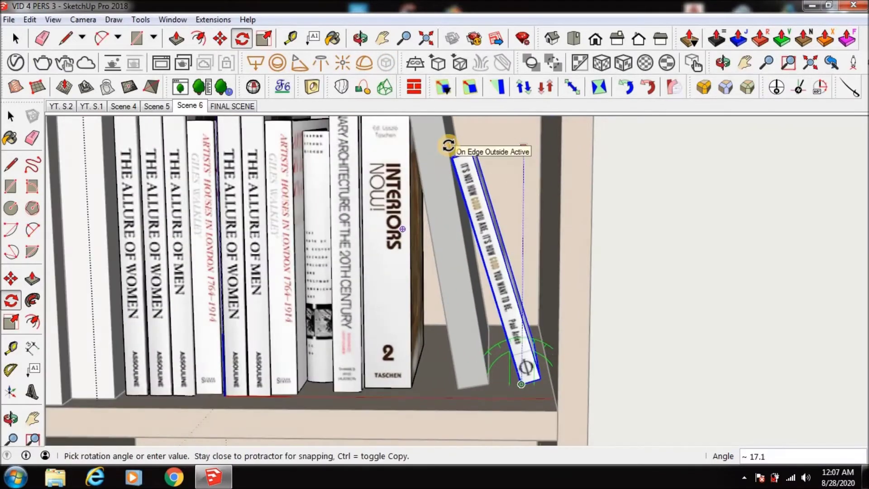
scroll(448, 145, "up", 2)
left_click(447, 143)
scroll(446, 142, "up", 2)
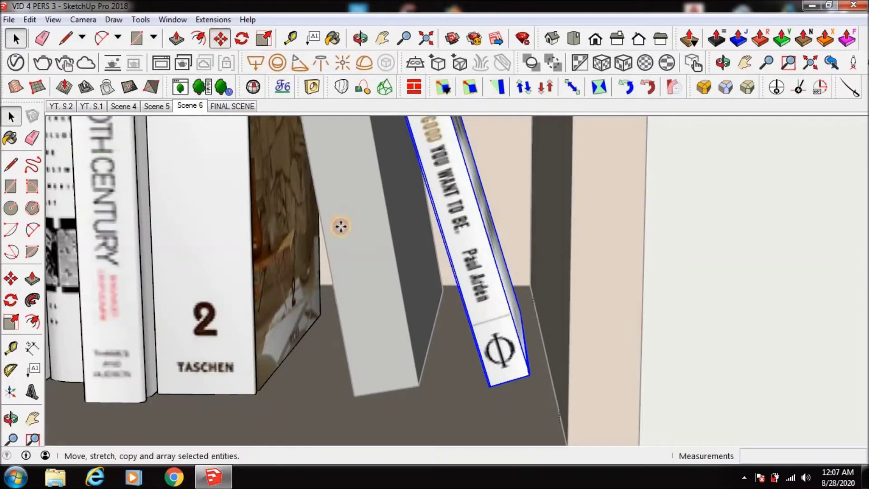
key("space")
scroll(520, 283, "down", 5)
- Orbit to a front view of shelf and desk, then return to Scene 6
mouse_move(520, 283)
middle_mouse_down()
mouse_move(501, 281)
mouse_move(535, 364)
middle_mouse_up()
scroll(517, 323, "up", 2)
scroll(517, 323, "up", 2)
mouse_move(514, 194)
middle_mouse_down()
mouse_move(537, 238)
mouse_move(506, 338)
middle_mouse_up()
scroll(556, 256, "down", 2)
scroll(555, 256, "down", 3)
mouse_move(679, 302)
middle_mouse_down()
mouse_move(597, 328)
mouse_move(653, 293)
middle_mouse_up()
left_click(190, 109)
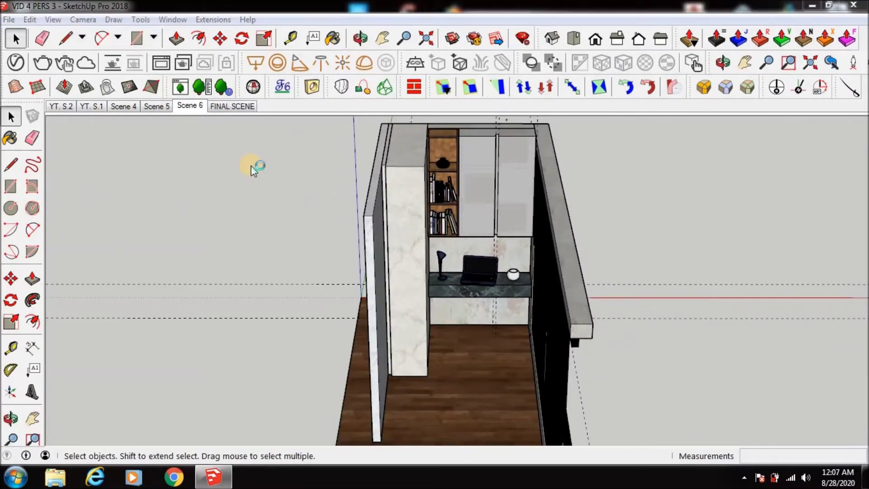
- Place a Laubwerk Turkish pine from the plant browser in front of the study nook
left_click(310, 90)
left_click(840, 420)
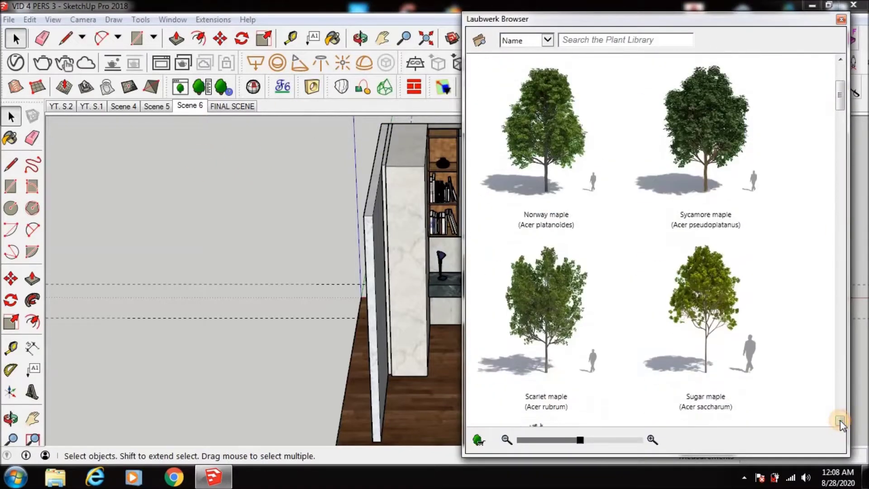
left_click_drag(839, 420, 839, 419)
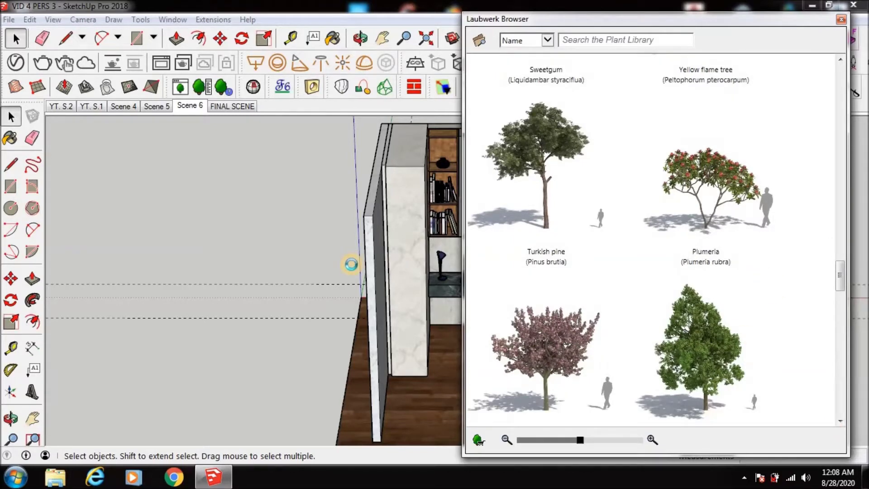
left_click(479, 260)
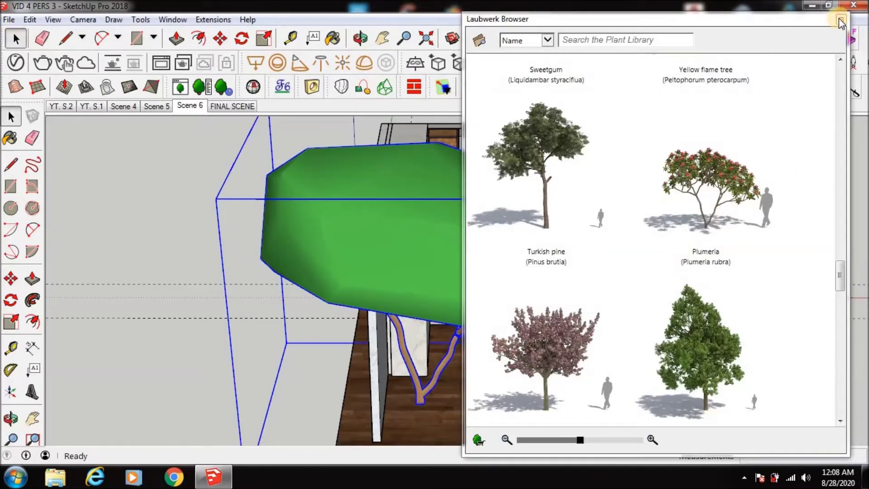
left_click(840, 21)
left_click(484, 203)
key("s")
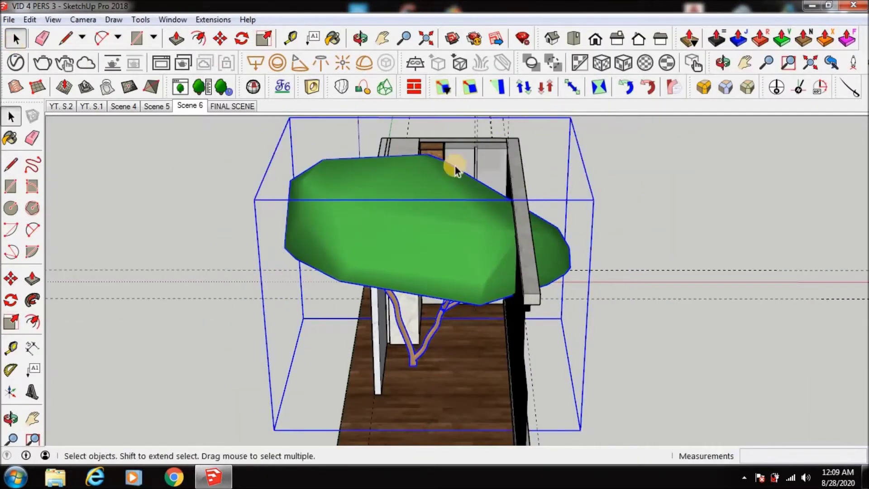
- Move the tree by its trunk base into the white pot on the desk
scroll(574, 121, "down", 5)
key("m")
scroll(281, 356, "up", 10)
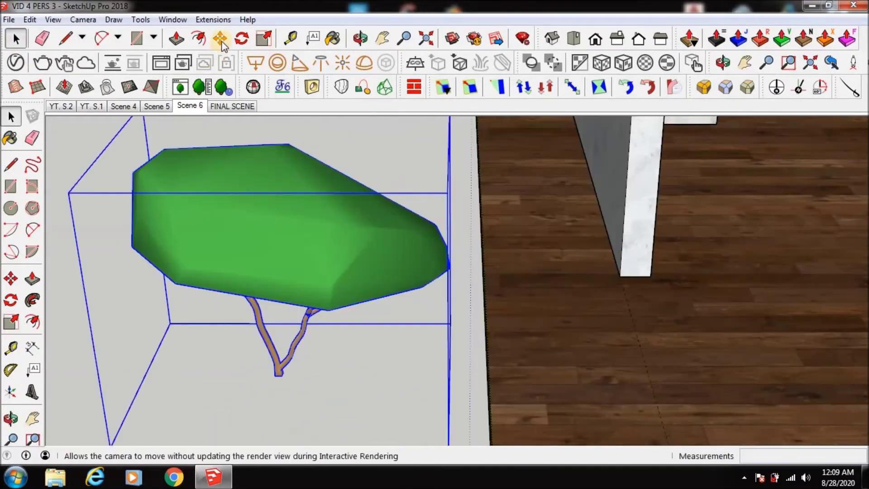
left_click(281, 356)
scroll(413, 277, "down", 5)
scroll(466, 297, "up", 5)
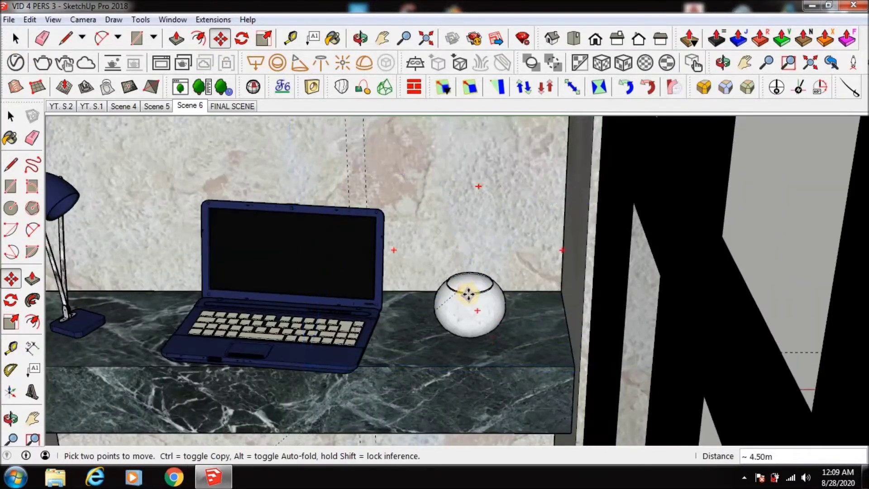
left_click(466, 308)
- Scale the tree down to about half its size to fit the pot
key("o")
scroll(465, 307, "down", 3)
key("s")
middle_click_drag(319, 122, 519, 207)
left_click_drag(520, 207, 502, 246)
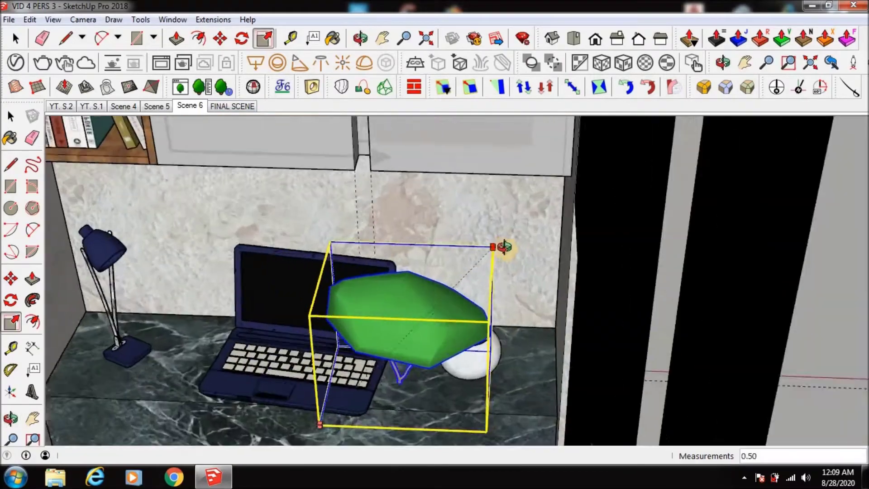
scroll(502, 246, "up", 3)
left_click(220, 38)
scroll(470, 358, "up", 3)
scroll(605, 295, "up", 2)
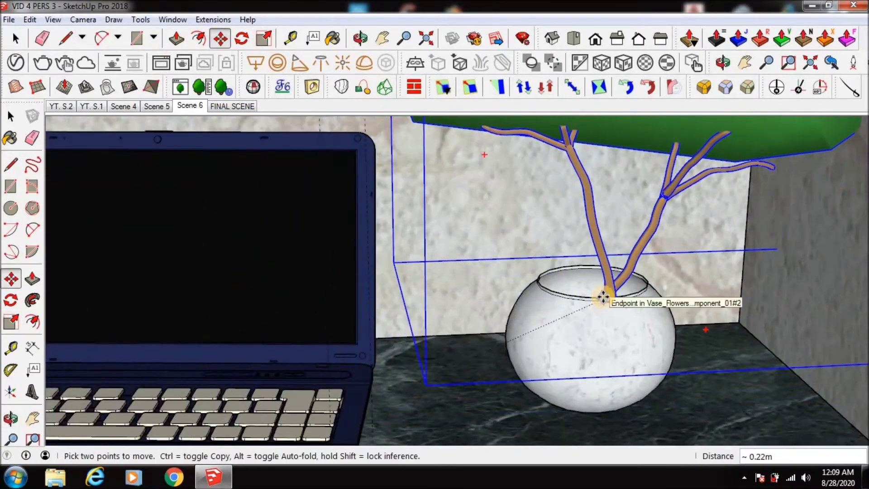
scroll(582, 295, "up", 1)
scroll(451, 346, "down", 2)
scroll(451, 346, "down", 3)
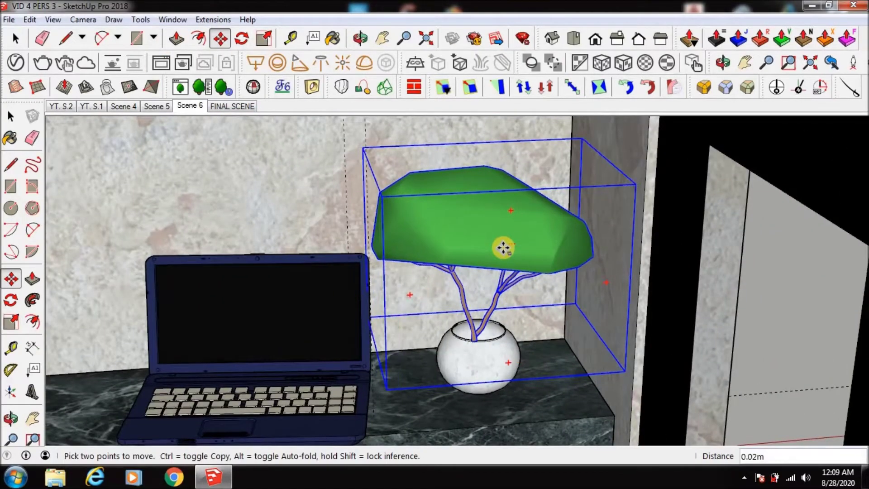
scroll(480, 267, "up", 2)
scroll(535, 233, "up", 2)
scroll(411, 254, "up", 1)
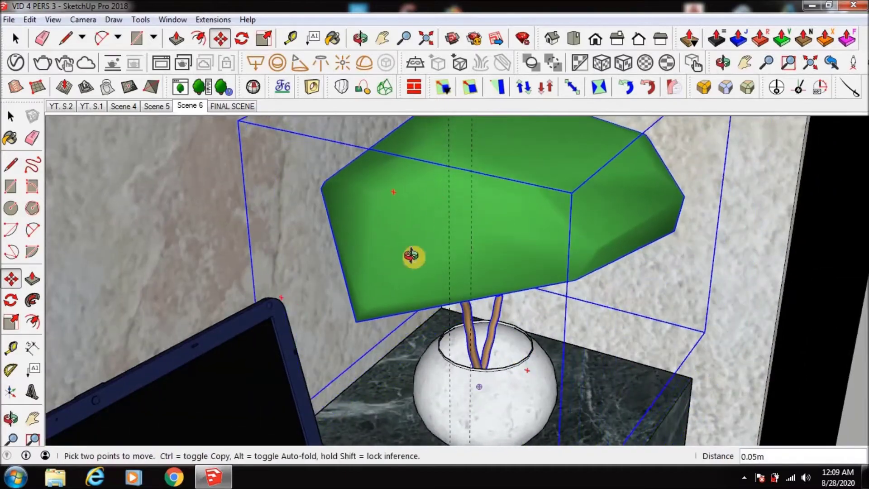
scroll(462, 225, "up", 3)
- Return to the Scene 6 view and orbit to see the whole desk nook
left_click(187, 108)
scroll(516, 258, "up", 3)
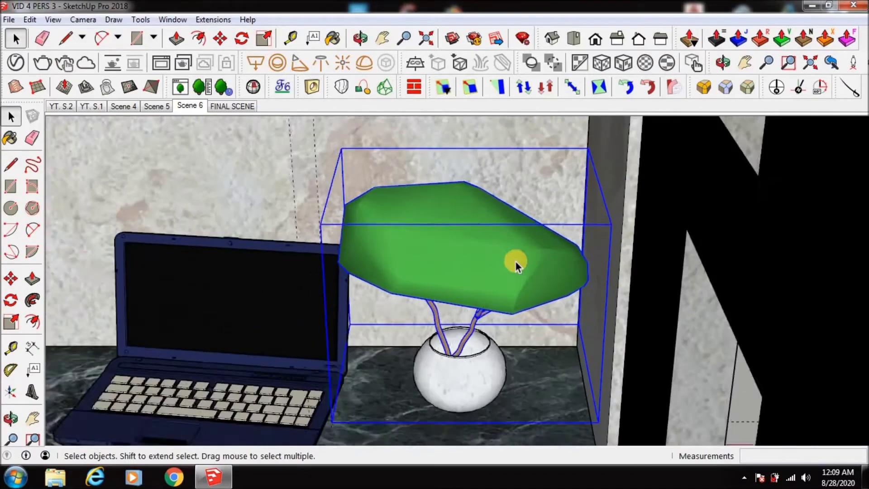
scroll(656, 229, "up", 2)
scroll(513, 283, "up", 2)
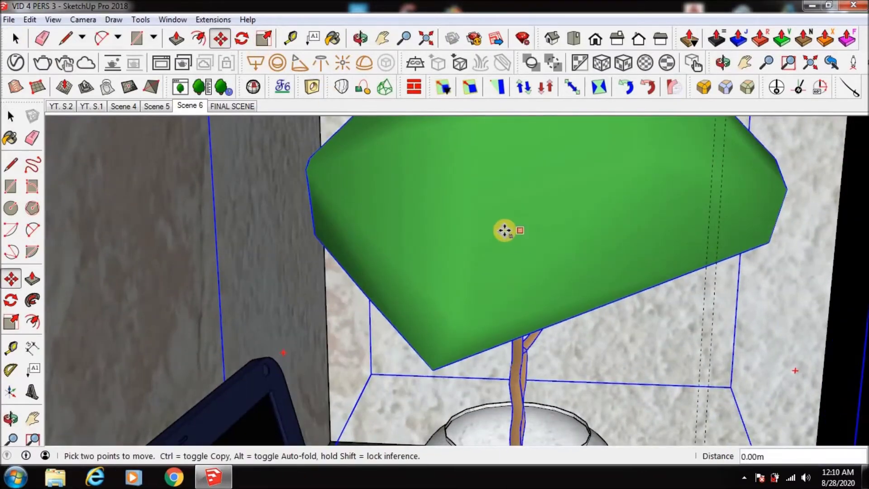
scroll(504, 231, "down", 2)
scroll(317, 235, "down", 3)
scroll(334, 248, "up", 1)
scroll(425, 236, "up", 1)
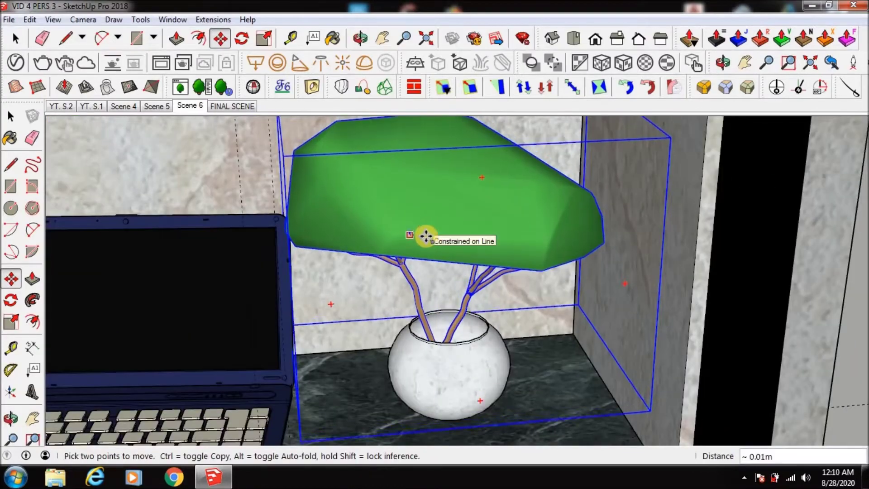
middle_click_drag(439, 247, 442, 291)
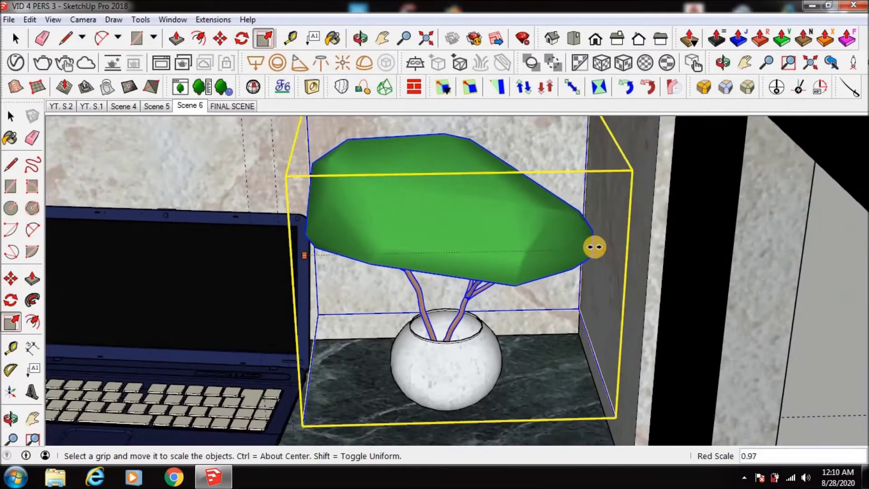
left_click(15, 39)
scroll(488, 232, "down", 3)
scroll(487, 232, "up", 1)
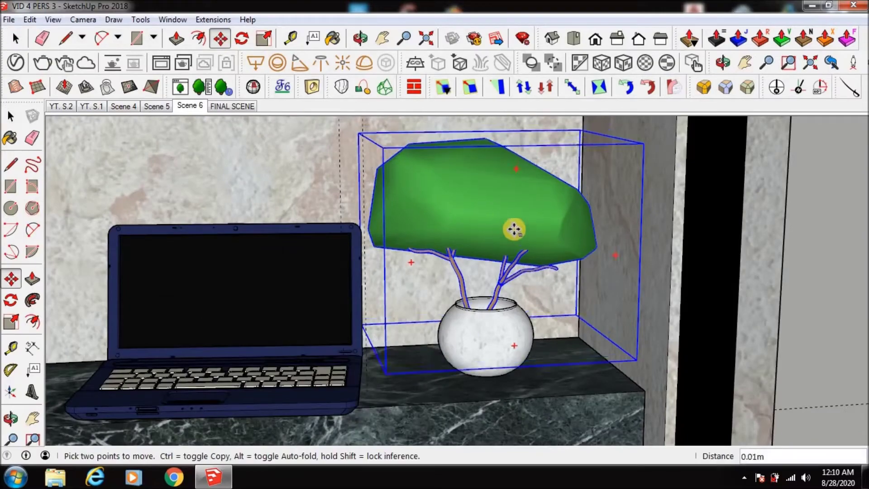
middle_click_drag(517, 247, 460, 258)
scroll(459, 258, "down", 3)
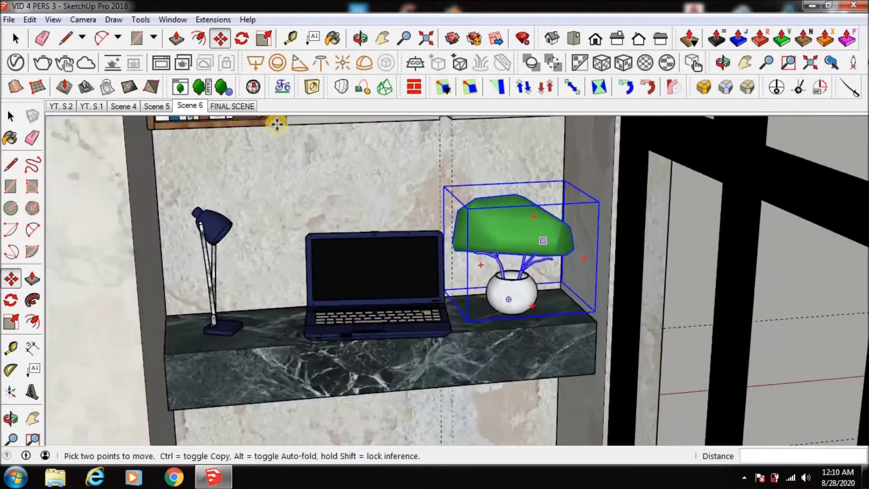
scroll(316, 204, "down", 3)
- Select the potted tree and Ctrl-move it to create a copy
key("space")
left_click(405, 233)
scroll(406, 234, "up", 5)
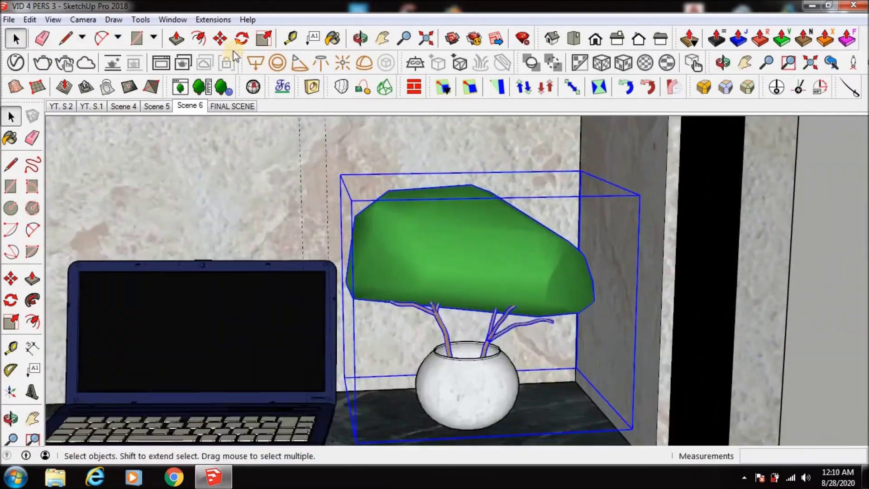
key("ctrl")
left_click(492, 250)
scroll(489, 225, "down", 2)
scroll(498, 128, "down", 2)
left_click(498, 128)
scroll(452, 273, "up", 6)
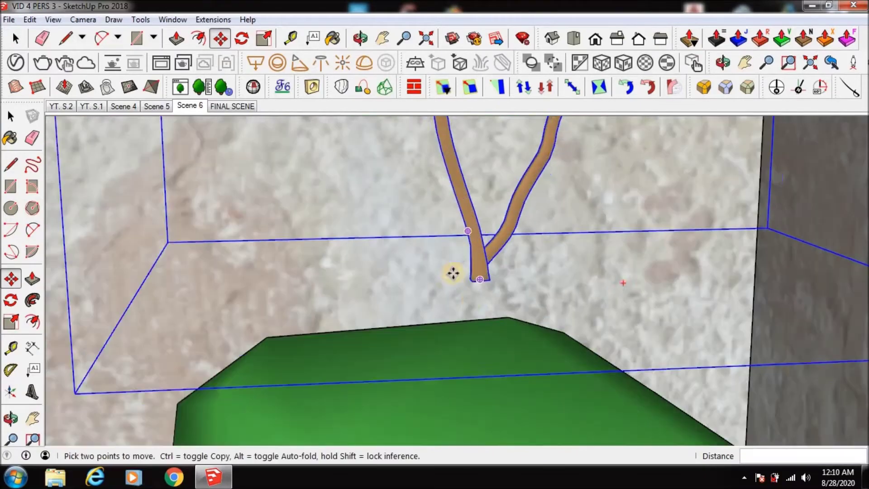
- Move the copied tree into the upper bookshelf cubby and scale it down to fit
scroll(474, 299, "down", 5)
middle_click_drag(474, 299, 412, 280)
scroll(355, 243, "down", 3)
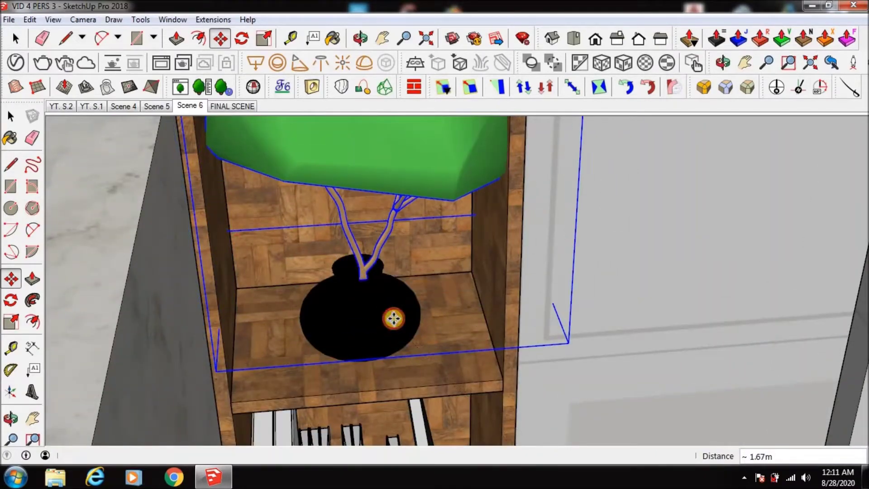
left_click(392, 254)
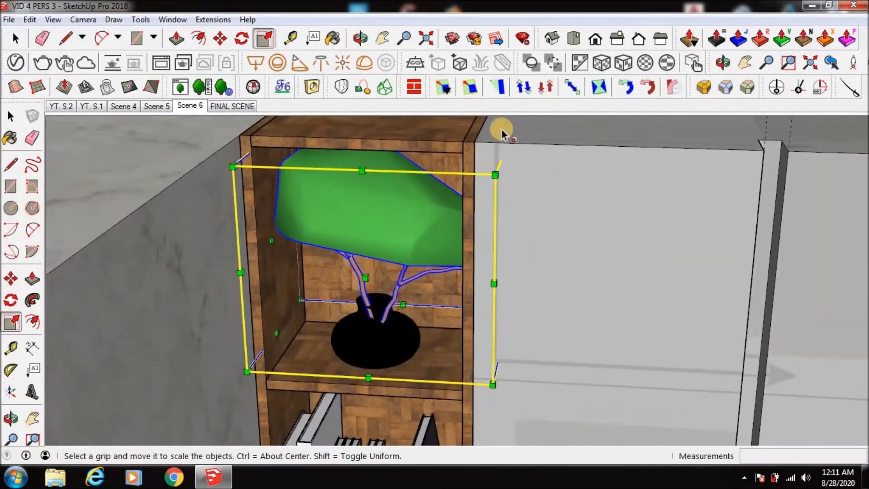
key("space")
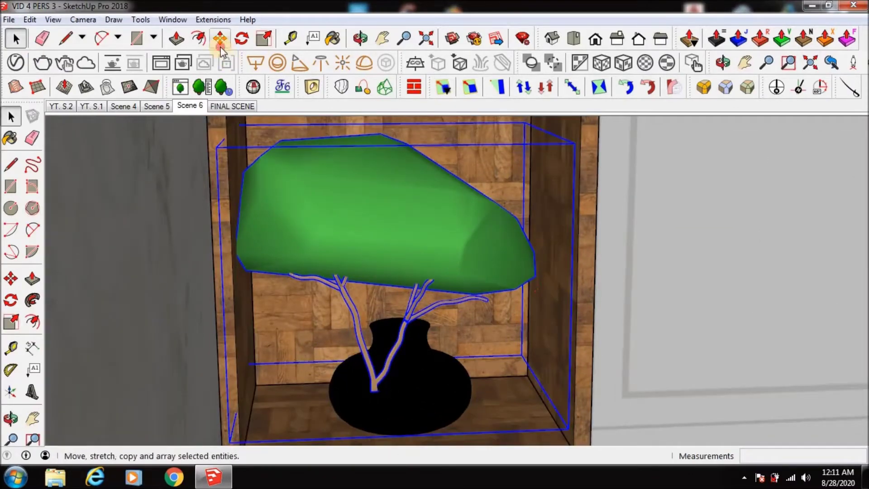
scroll(387, 231, "up", 3)
middle_click_drag(403, 282, 335, 362)
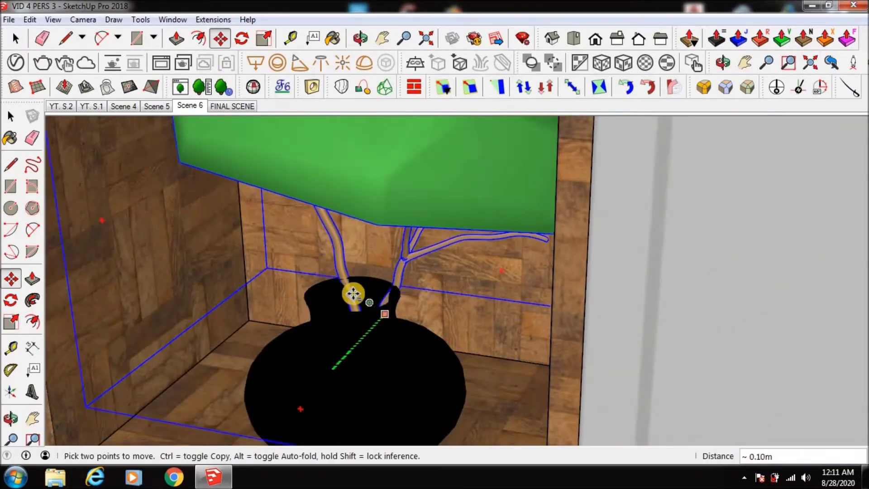
mouse_move(332, 304)
middle_mouse_down()
mouse_move(506, 170)
mouse_move(500, 263)
middle_mouse_up()
scroll(500, 264, "up", 3)
scroll(508, 210, "down", 3)
key("space")
scroll(503, 200, "down", 3)
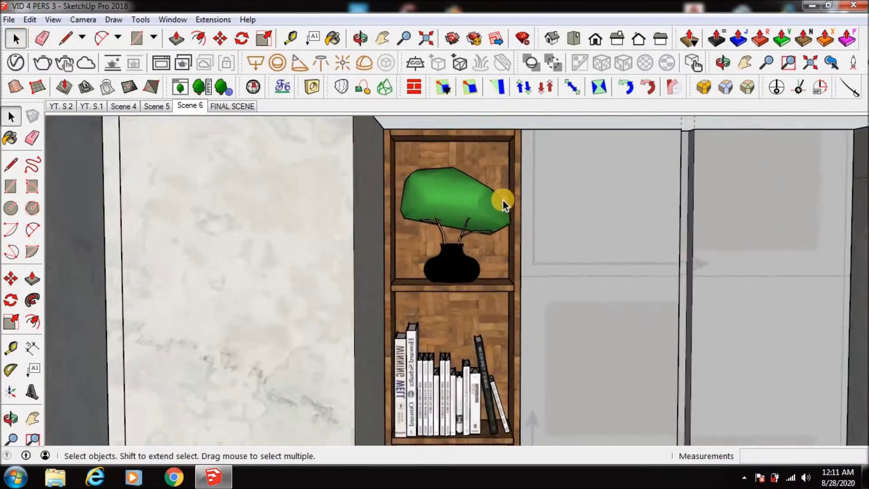
middle_click_drag(503, 200, 524, 165)
scroll(447, 155, "up", 4)
- Rotate the tree about 26° around a pivot at the vase mouth
key("q")
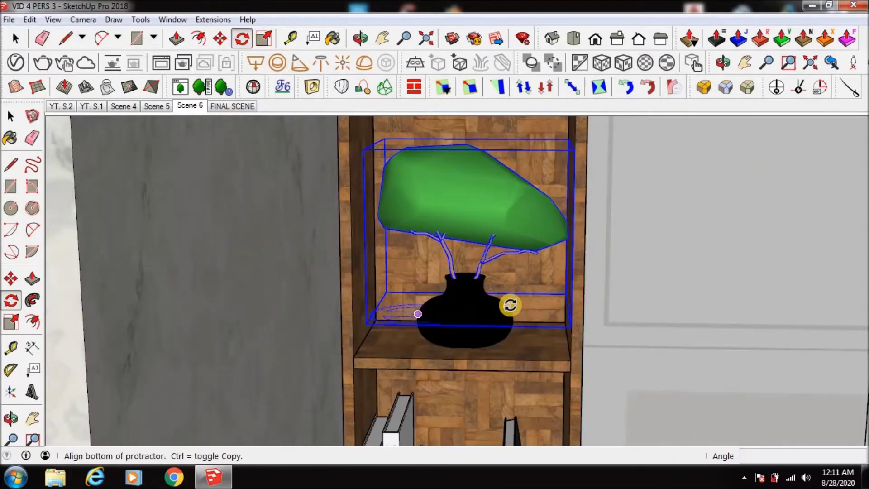
scroll(510, 305, "down", 3)
key("space")
key("q")
scroll(497, 290, "up", 4)
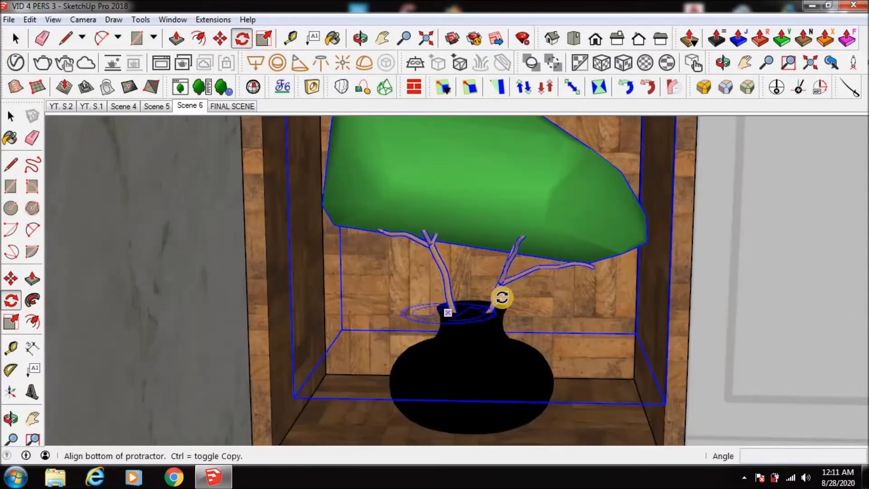
left_click(501, 297)
left_click(390, 217)
- Orbit around the bookshelf cabinet to check the placed tree
key("m")
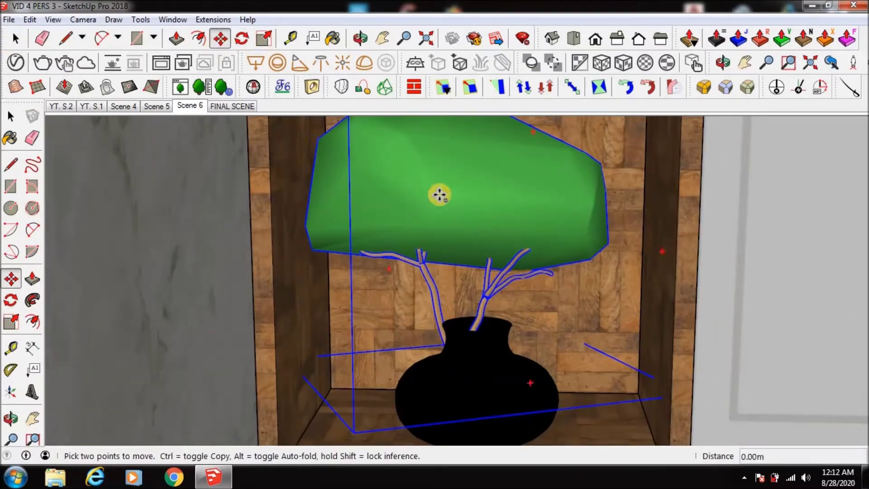
middle_click_drag(415, 207, 568, 359)
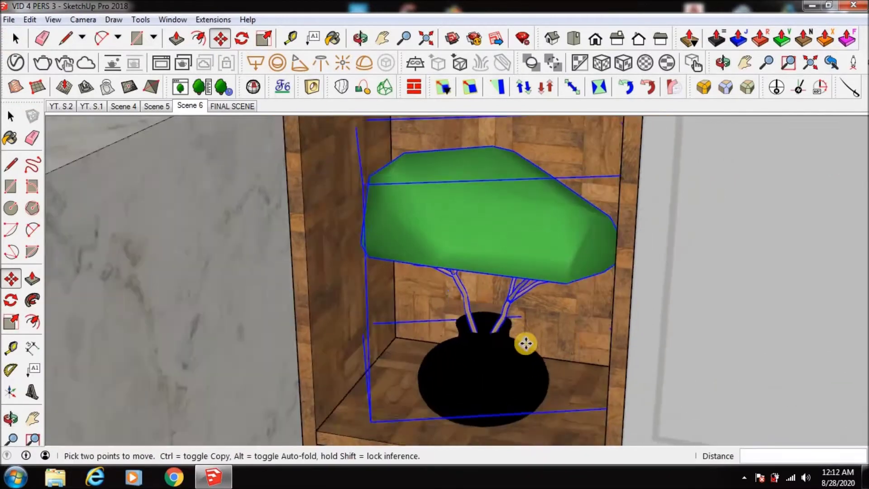
scroll(523, 344, "up", 3)
middle_click_drag(524, 343, 558, 279)
key("space")
scroll(140, 189, "down", 5)
mouse_move(140, 189)
middle_mouse_down()
mouse_move(576, 335)
mouse_move(625, 305)
mouse_move(633, 419)
mouse_move(403, 223)
mouse_move(419, 321)
mouse_move(413, 312)
mouse_move(368, 394)
mouse_move(287, 365)
mouse_move(489, 312)
middle_mouse_up()
- Place a Tape Measure guide just above the floor along the marble wall base
scroll(419, 322, "up", 3)
scroll(488, 312, "up", 4)
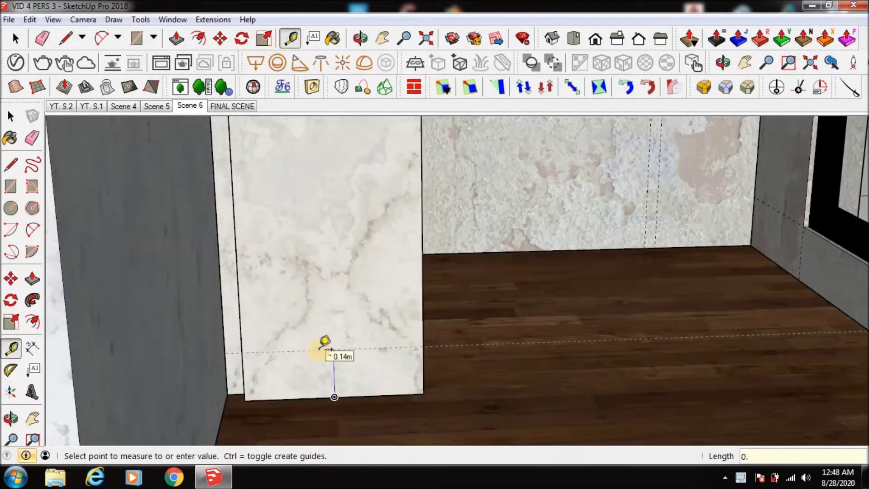
left_click(318, 347)
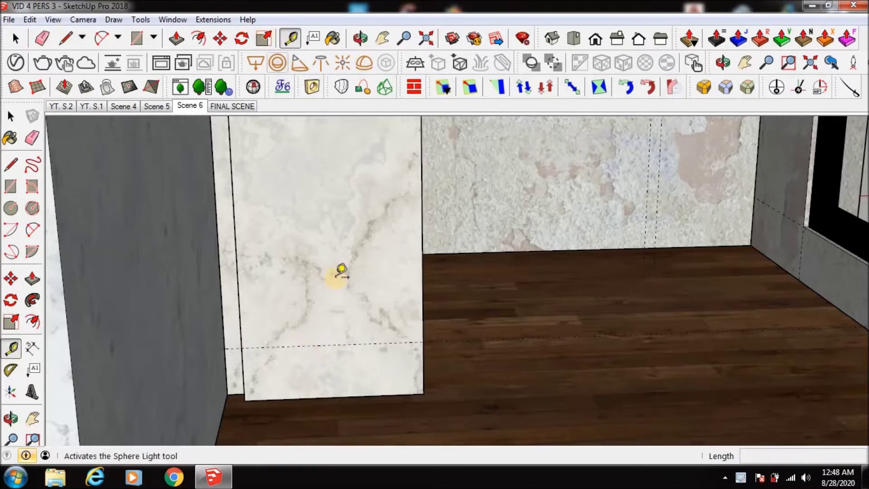
scroll(335, 276, "up", 2)
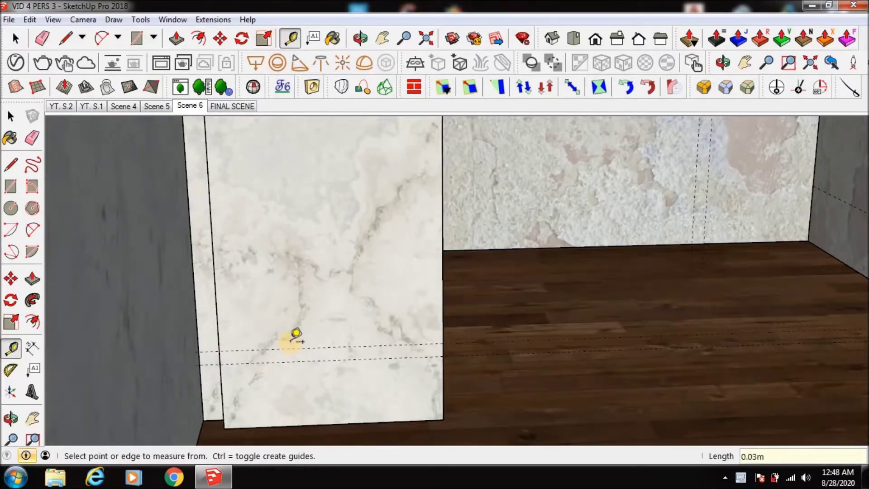
mouse_move(295, 335)
middle_mouse_down()
mouse_move(335, 376)
mouse_move(345, 360)
middle_mouse_up()
left_click(346, 371)
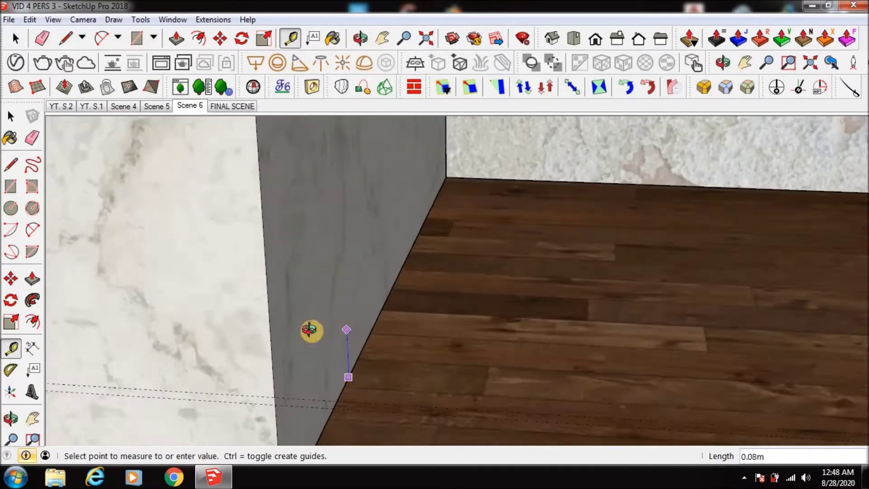
middle_click_drag(333, 330, 214, 250)
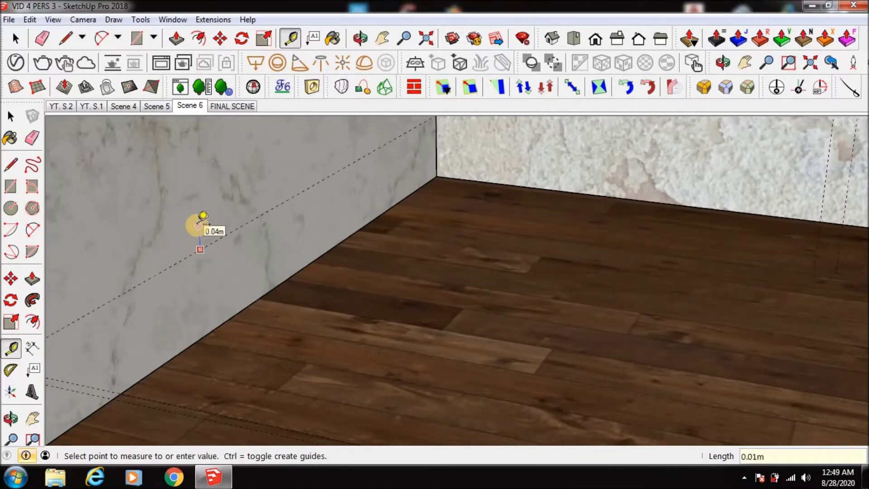
left_click(199, 225)
mouse_move(194, 222)
middle_mouse_down()
mouse_move(354, 226)
mouse_move(504, 208)
mouse_move(428, 168)
mouse_move(248, 246)
middle_mouse_up()
- Draw a line along the guide across the marble block's face
left_click(376, 154)
scroll(380, 158, "down", 3)
key("space")
key("l")
left_click(301, 319)
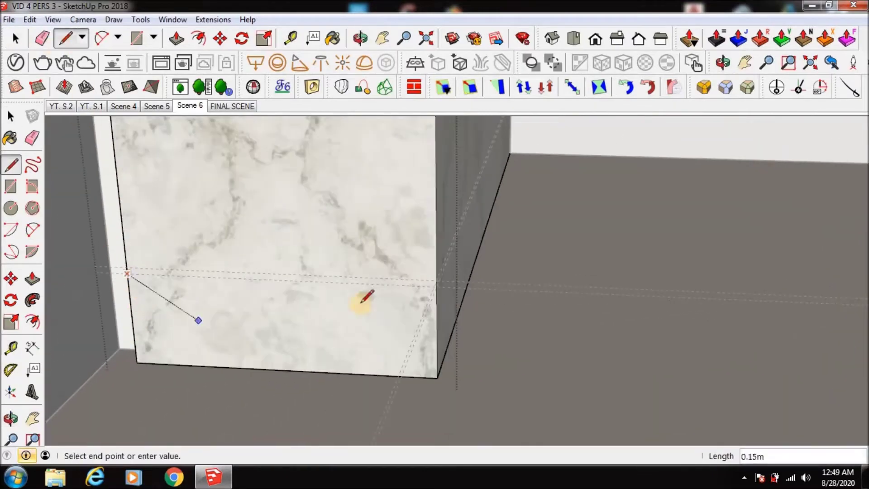
left_click(442, 271)
left_click(217, 252)
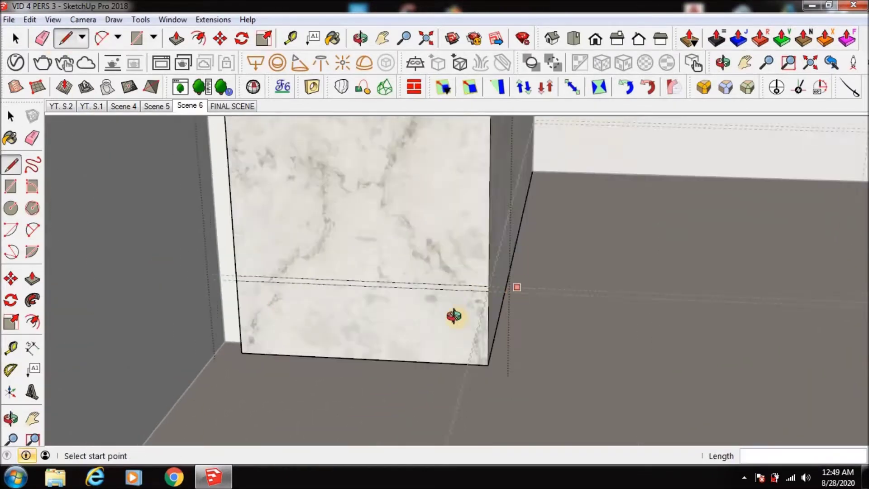
scroll(278, 408, "up", 5)
scroll(277, 409, "down", 3)
- Trace further edges along the guide to the block's far end
left_click(262, 393)
middle_click_drag(560, 254, 682, 186)
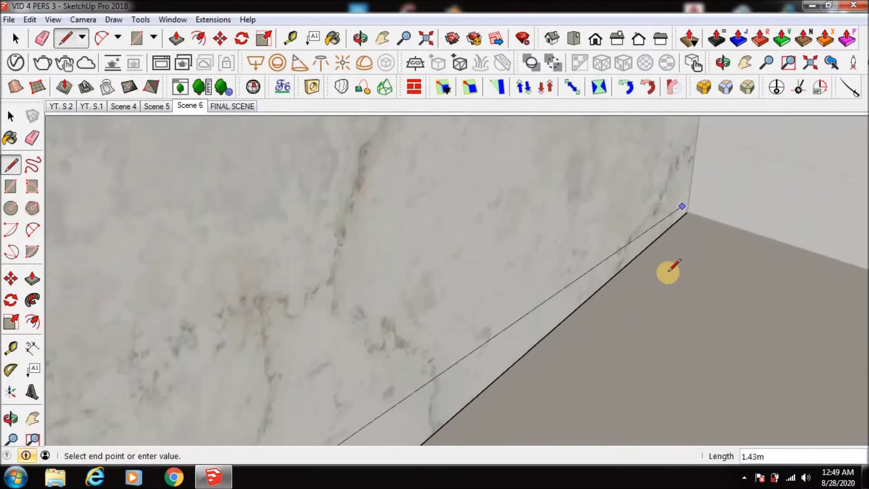
scroll(688, 168, "up", 2)
scroll(689, 169, "down", 3)
left_click(568, 351)
middle_click_drag(568, 351, 408, 317)
scroll(374, 384, "up", 3)
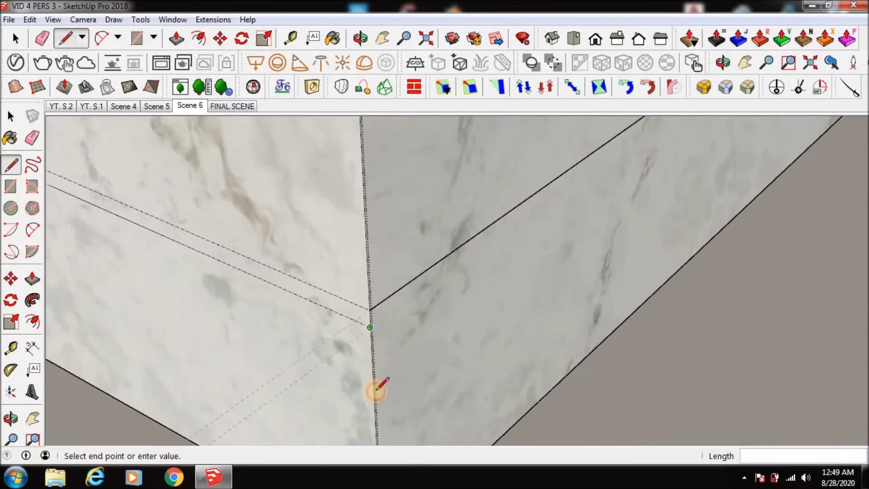
left_click(374, 384)
middle_click_drag(697, 257, 669, 178)
left_click(694, 139)
key("space")
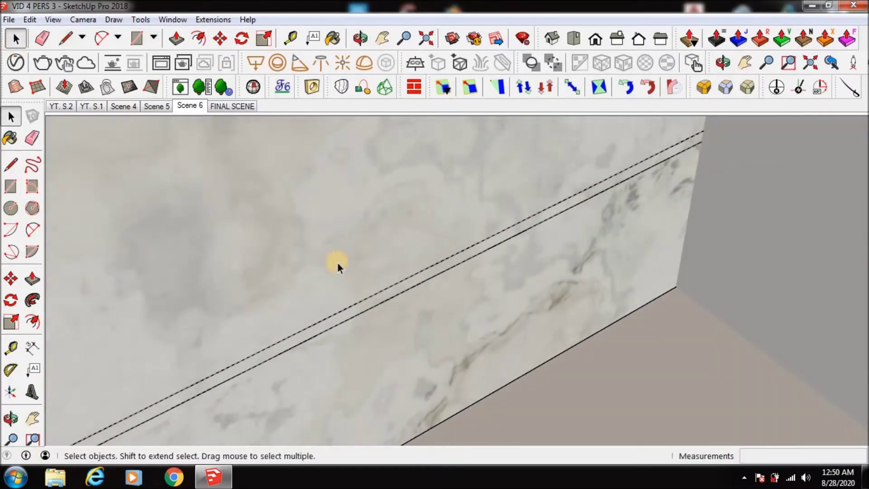
- Hide the obstructing wall and extend the line from the previous endpoint to the wall edge
middle_click_drag(335, 264, 527, 337)
scroll(527, 337, "down", 3)
right_click(582, 253)
left_click(601, 69)
scroll(500, 234, "up", 3)
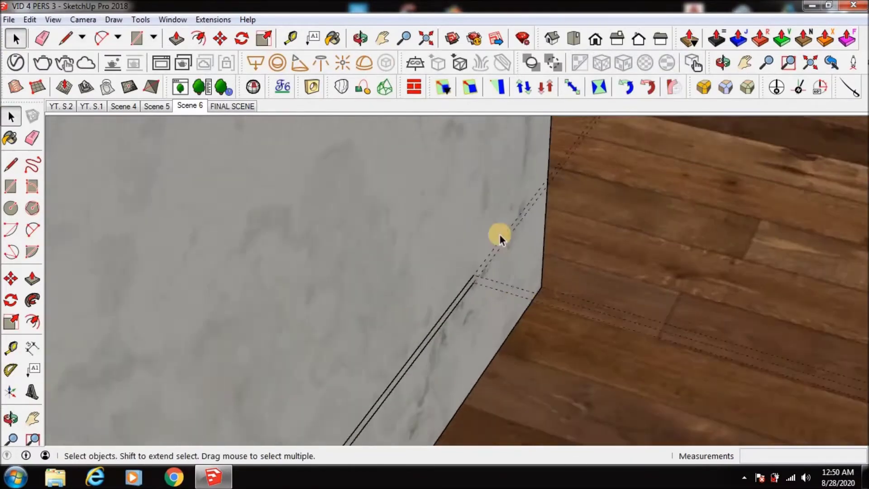
left_click(429, 292)
middle_click_drag(496, 227, 477, 139)
left_click(477, 144)
key("space")
mouse_move(223, 245)
middle_mouse_down()
mouse_move(341, 276)
mouse_move(518, 239)
middle_mouse_up()
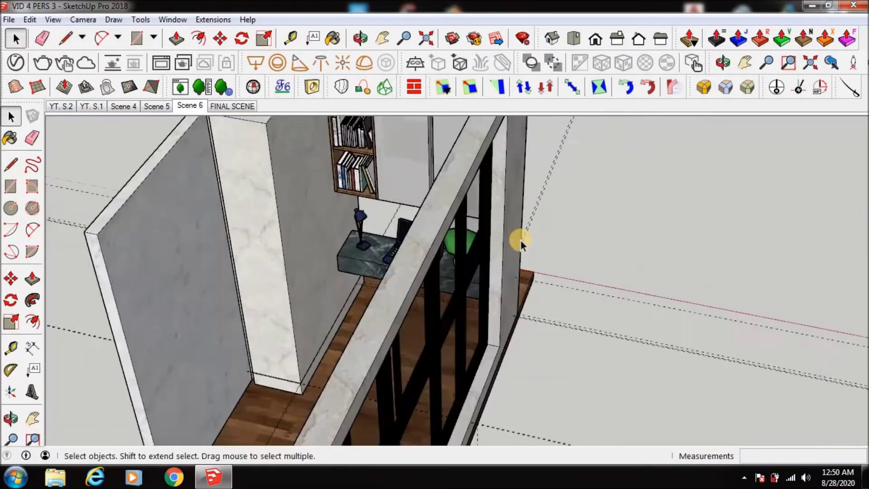
- Unhide the last hidden wall and draw a line across its base
left_click(30, 20)
left_click(231, 217)
middle_click_drag(411, 267, 357, 275)
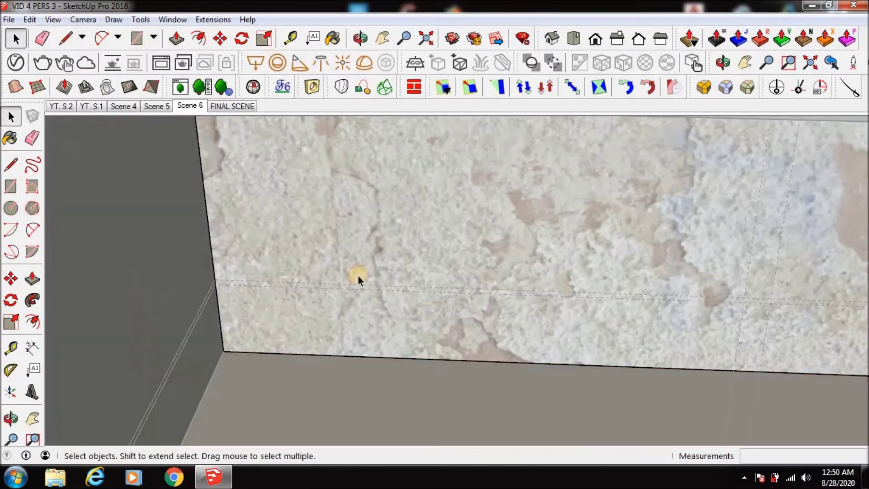
key("l")
left_click(243, 295)
scroll(455, 336, "up", 5)
left_click(821, 297)
- Copy the line 0.02m lower on the wall with Move+Ctrl
key("space")
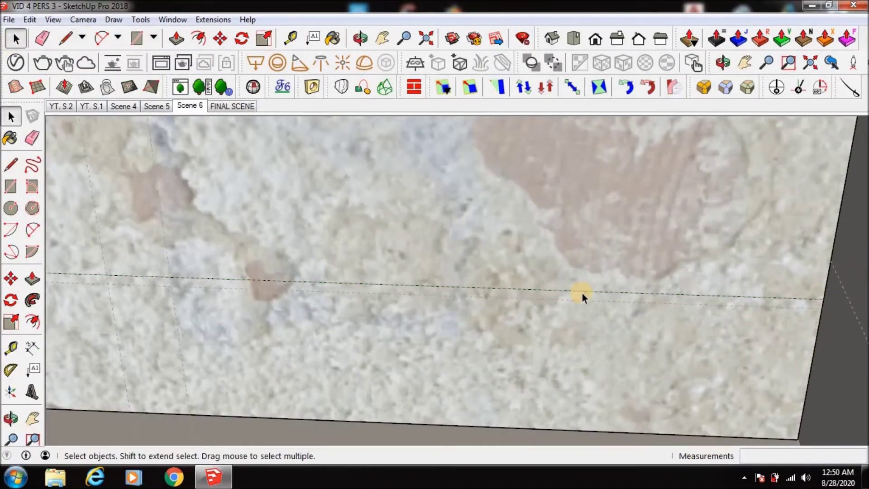
key("m")
key("ctrl")
left_click(561, 290)
scroll(587, 305, "up", 1)
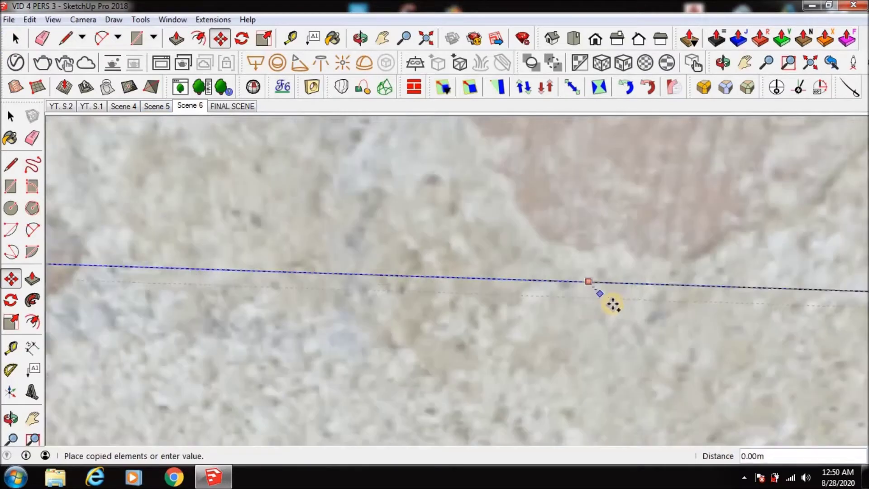
scroll(610, 304, "up", 1)
scroll(566, 317, "up", 1)
left_click(583, 310)
key("space")
scroll(403, 273, "down", 3)
- Close the strip with a line at the wall corner and select the thin base strip
left_click(403, 340)
key("l")
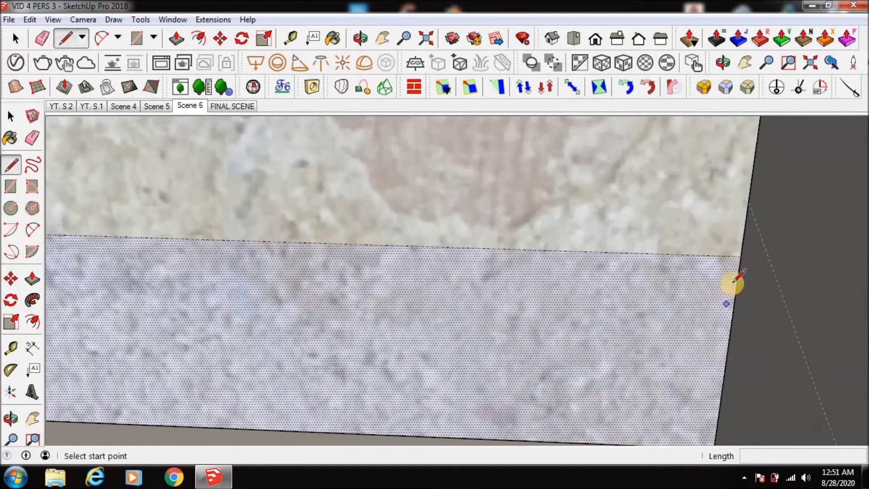
left_click(735, 280)
mouse_move(728, 291)
middle_mouse_down()
mouse_move(452, 275)
mouse_move(167, 200)
middle_mouse_up()
key("Escape")
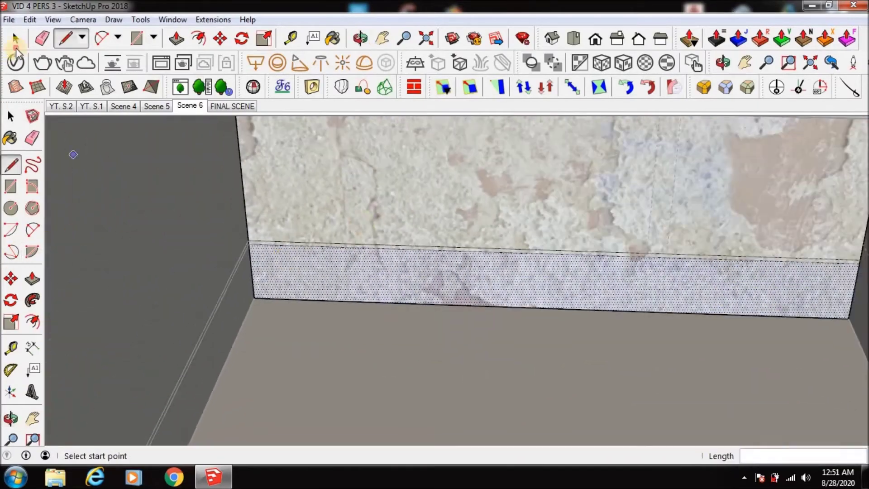
left_click(15, 39)
scroll(359, 260, "up", 2)
left_click(359, 259)
scroll(325, 260, "up", 2)
- Push/Pull the strip outward about 0.05 m as a skirting band
key("p")
left_click(351, 235)
mouse_move(351, 233)
middle_mouse_down()
mouse_move(373, 204)
mouse_move(369, 229)
mouse_move(254, 330)
mouse_move(217, 316)
middle_mouse_up()
key("space")
left_click(176, 39)
mouse_move(176, 136)
middle_mouse_down()
mouse_move(203, 277)
mouse_move(175, 271)
middle_mouse_up()
scroll(195, 242, "up", 2)
mouse_move(196, 242)
middle_mouse_down()
mouse_move(108, 362)
mouse_move(219, 291)
mouse_move(288, 339)
middle_mouse_up()
- Orbit to the marble box corner and bring up its context menu
left_click(19, 40)
mouse_move(22, 43)
middle_mouse_down()
mouse_move(126, 272)
mouse_move(362, 301)
middle_mouse_up()
right_click(367, 138)
middle_click_drag(394, 165, 471, 306)
scroll(471, 305, "down", 3)
mouse_move(523, 296)
middle_mouse_down()
mouse_move(519, 272)
mouse_move(510, 278)
mouse_move(321, 195)
mouse_move(459, 292)
middle_mouse_up()
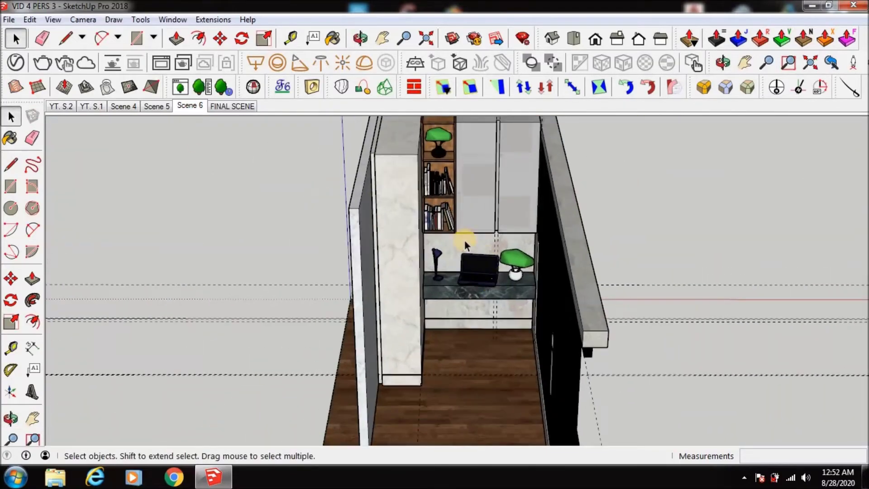
- Start RoundCorner Bevel on the marble desk and enter a 0.01m offset
scroll(459, 293, "up", 3)
scroll(489, 328, "up", 3)
left_click(746, 87)
scroll(498, 204, "up", 2)
left_click(310, 143)
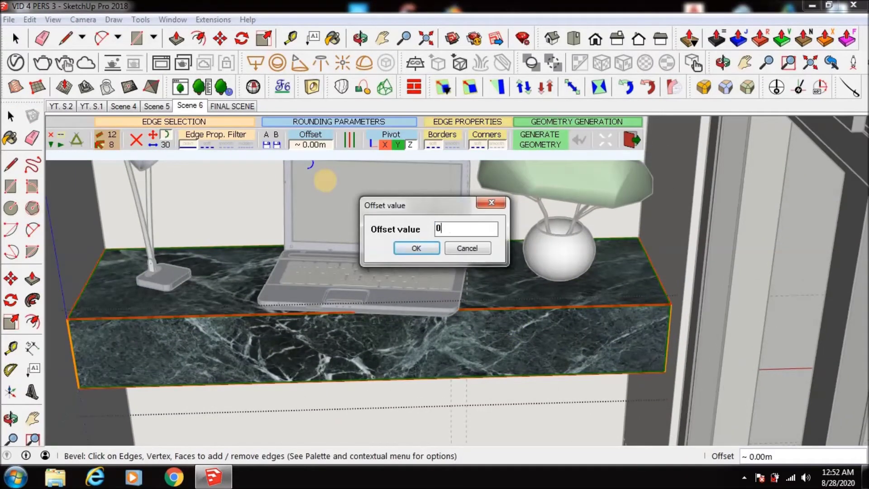
left_click(404, 250)
left_click(310, 143)
type("0.01m")
left_click(414, 248)
- Confirm the offset and generate the rounded desk edges
scroll(510, 322, "up", 2)
scroll(509, 322, "down", 2)
left_click(311, 144)
type("0.0075m")
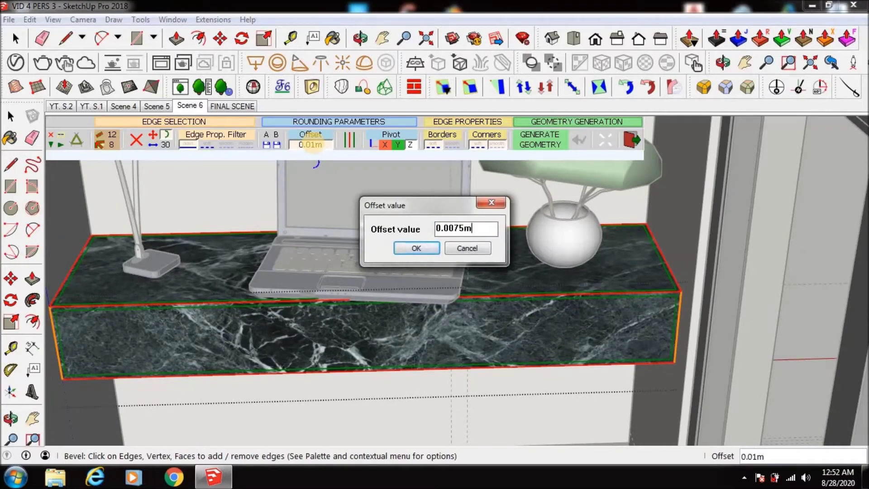
key("Return")
scroll(506, 236, "up", 3)
key("Return")
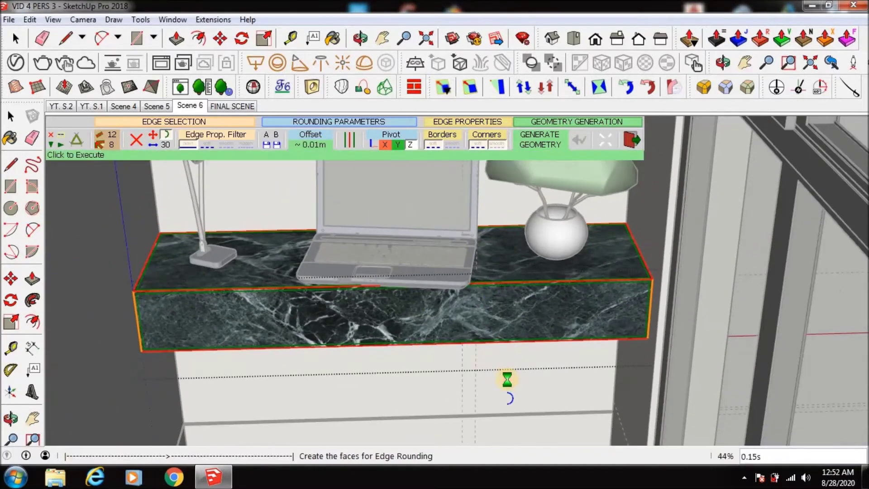
- Select the marble wall panel's bottom face and start bevelling its edges
left_click(15, 38)
scroll(542, 281, "down", 3)
mouse_move(556, 283)
middle_mouse_down()
mouse_move(333, 249)
mouse_move(387, 409)
middle_mouse_up()
scroll(371, 406, "up", 2)
left_click(355, 403)
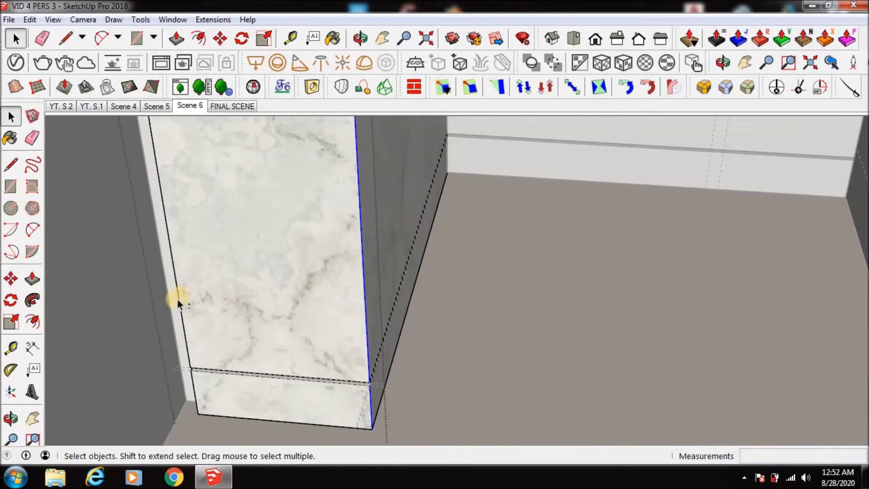
scroll(334, 262, "down", 2)
left_click(746, 87)
- Generate the bevel on the cabinet door panel edges, then orbit to the cabinet's top edge
left_click(459, 291)
left_click(15, 38)
middle_click_drag(353, 245, 379, 248)
scroll(384, 254, "down", 2)
scroll(304, 292, "down", 3)
mouse_move(304, 293)
middle_mouse_down()
mouse_move(283, 267)
mouse_move(338, 294)
mouse_move(496, 238)
middle_mouse_up()
scroll(338, 294, "down", 3)
scroll(481, 256, "up", 2)
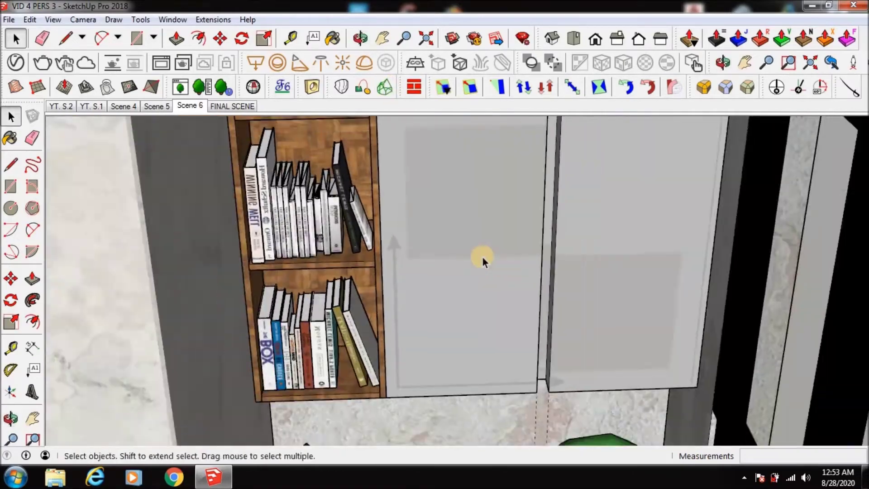
scroll(451, 266, "up", 2)
scroll(450, 266, "down", 3)
scroll(568, 404, "up", 4)
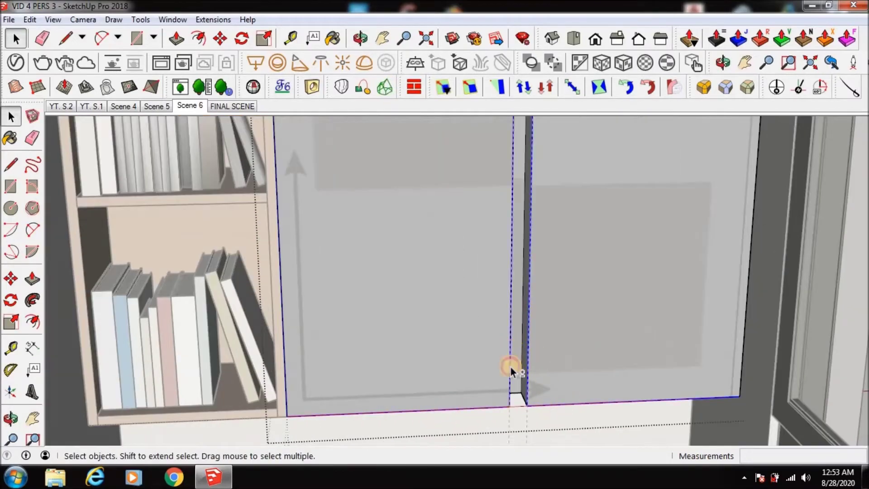
scroll(510, 348, "down", 3)
middle_click_drag(462, 373, 448, 163)
scroll(448, 163, "up", 3)
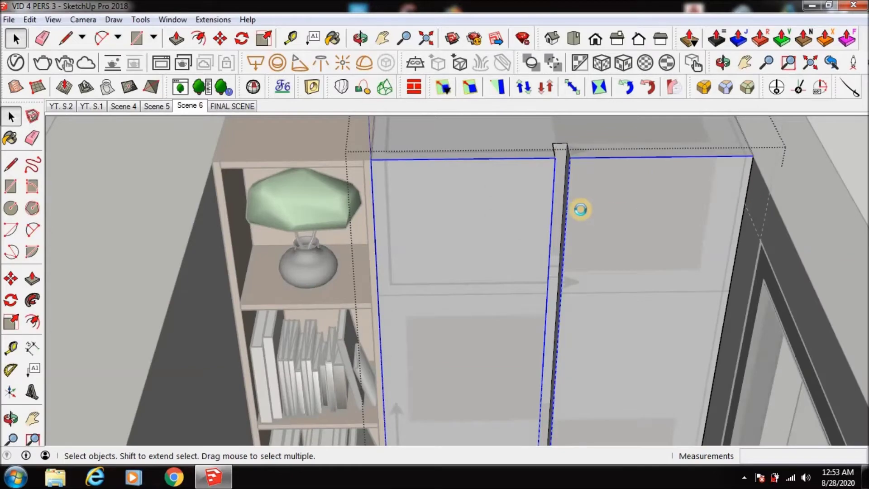
scroll(580, 209, "down", 3)
- Start a RoundCorner Bevel on the cabinet door edges and confirm its offset value
left_click(747, 87)
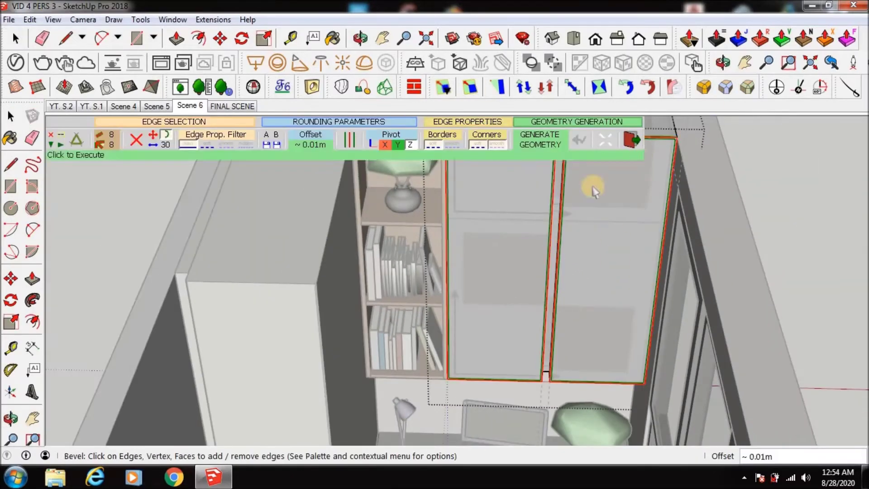
scroll(586, 267, "up", 3)
scroll(582, 189, "up", 2)
scroll(610, 223, "up", 2)
scroll(579, 223, "down", 3)
scroll(702, 396, "up", 2)
middle_click_drag(701, 396, 475, 155)
scroll(552, 207, "up", 2)
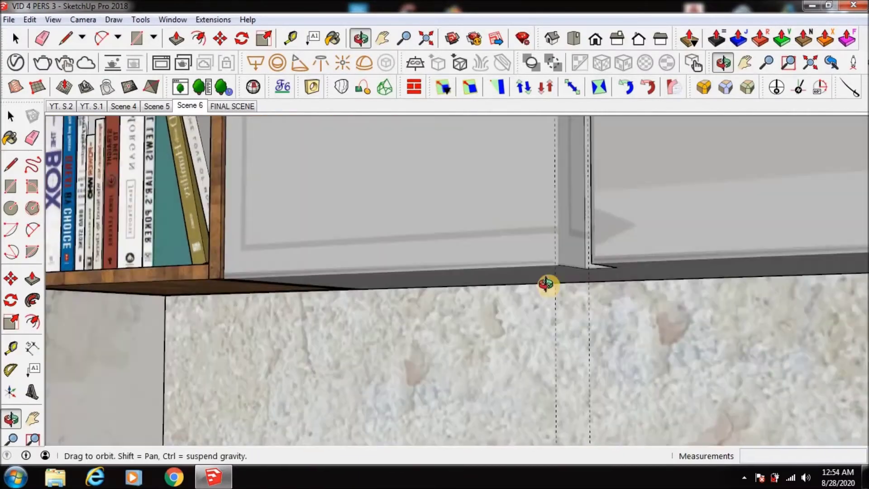
middle_click_drag(571, 152, 457, 330)
scroll(407, 176, "up", 3)
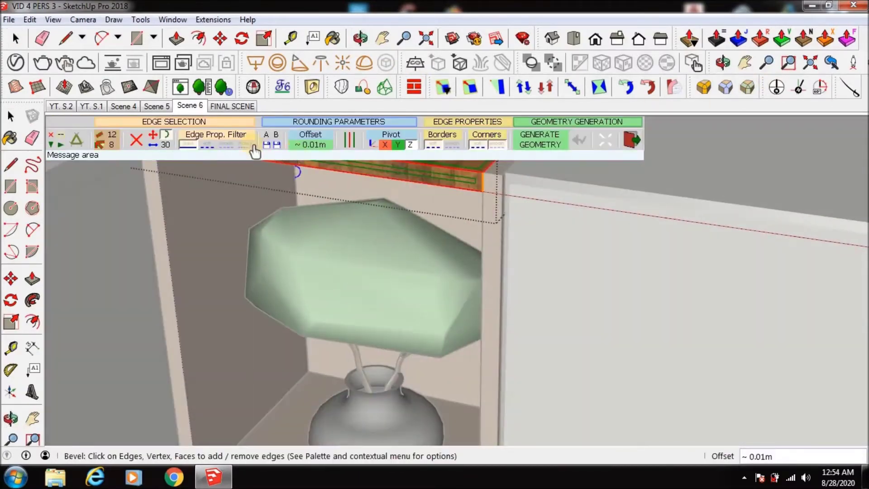
left_click(416, 247)
key("Return")
- Round the wooden shelf top's edges with a 0.005m offset and generate the geometry
mouse_move(460, 185)
middle_mouse_down()
mouse_move(430, 320)
mouse_move(476, 244)
mouse_move(456, 301)
mouse_move(460, 202)
mouse_move(425, 352)
mouse_move(310, 153)
middle_mouse_up()
left_click(310, 147)
type("0.005m")
left_click(402, 246)
mouse_move(402, 246)
middle_mouse_down()
mouse_move(446, 285)
mouse_move(531, 300)
mouse_move(346, 222)
mouse_move(421, 322)
mouse_move(452, 184)
mouse_move(403, 339)
middle_mouse_up()
left_click(531, 300)
- Select the next shelf's edges and generate their rounded bevel geometry
left_click(747, 86)
left_click(16, 41)
left_click(403, 340)
left_click(747, 87)
left_click(522, 263)
scroll(522, 262, "down", 3)
scroll(342, 358, "up", 3)
left_click(747, 86)
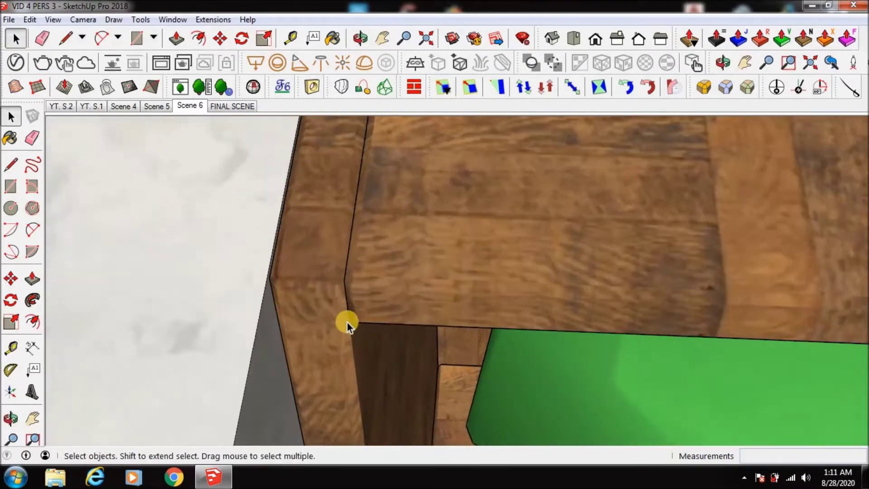
- Return to the Scene 6 view and review the V-Ray Lights list in the Asset Editor
middle_click_drag(347, 322, 360, 350)
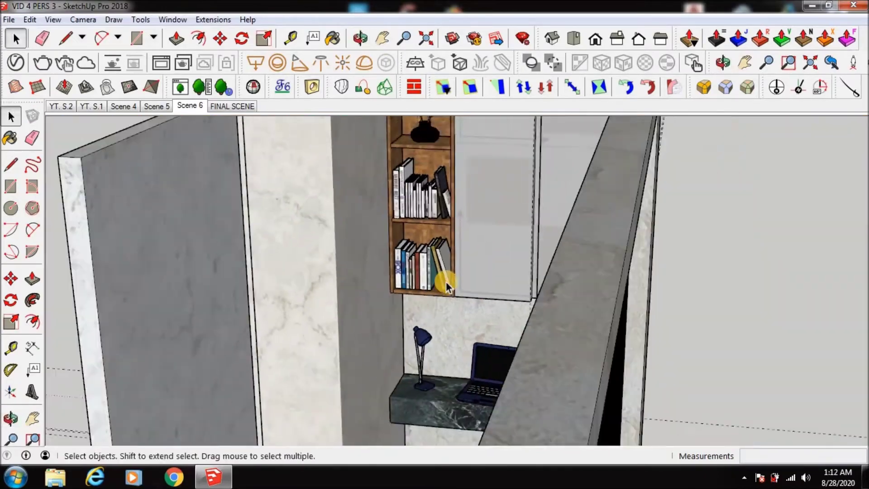
middle_click_drag(361, 349, 368, 237)
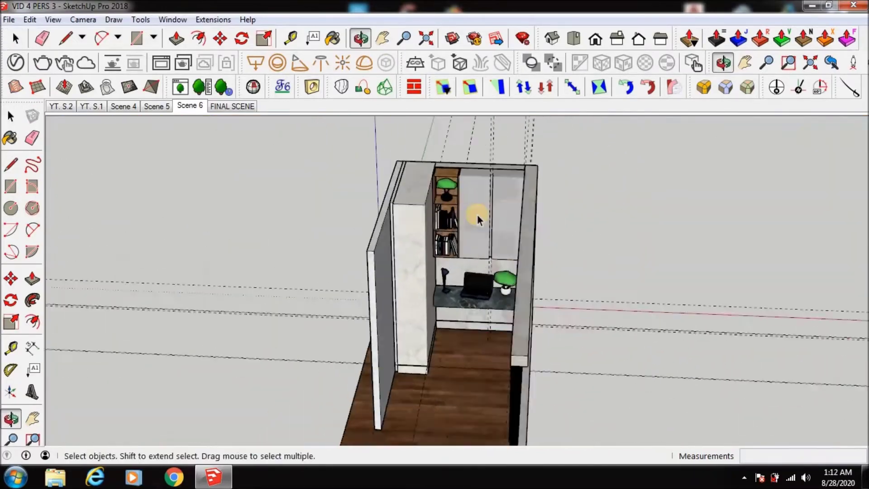
left_click(190, 107)
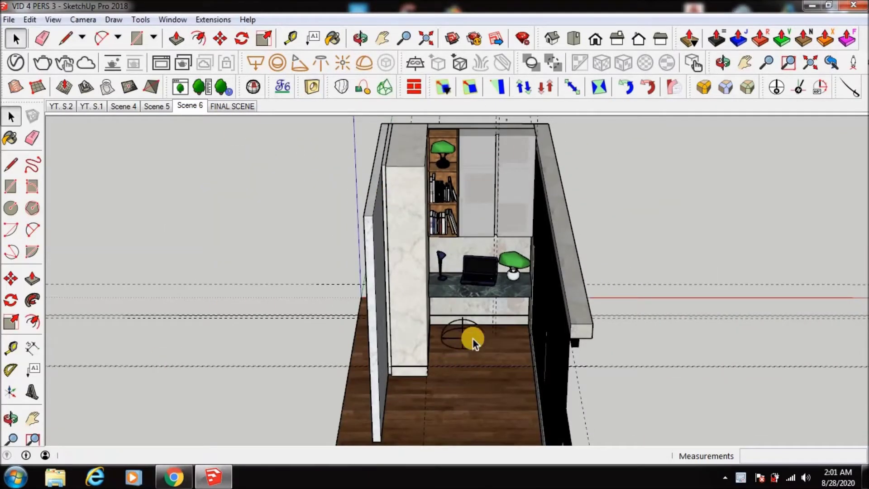
left_click(16, 62)
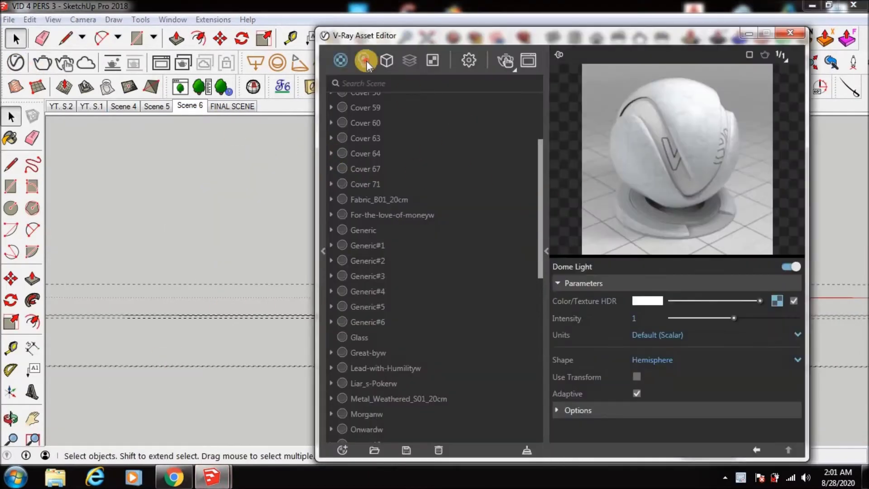
left_click_drag(555, 38, 495, 34)
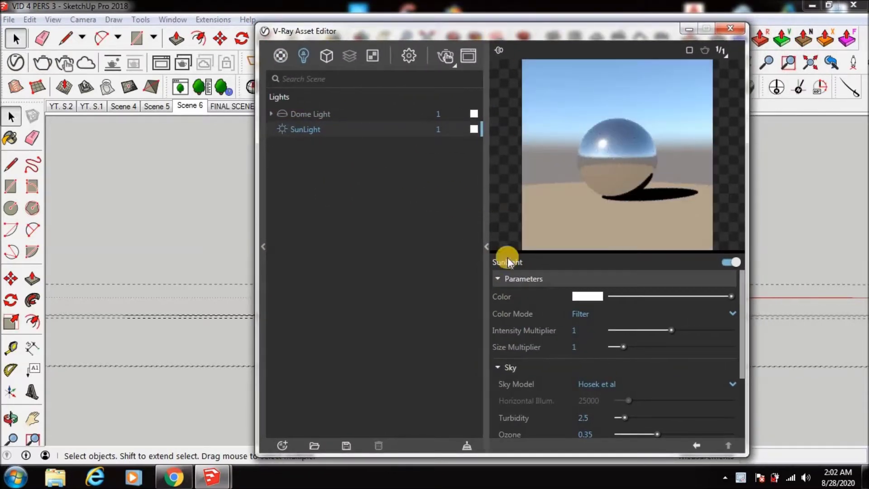
left_click(730, 28)
left_click(180, 481)
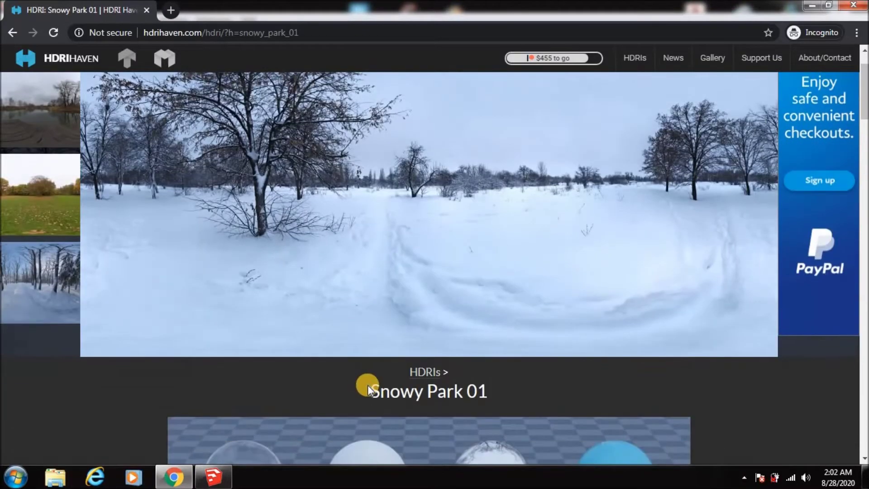
- Scroll the Snowy Park 01 HDRI page through its 1k–16k download sizes and back up
triple_click(369, 386)
scroll(422, 218, "down", 4)
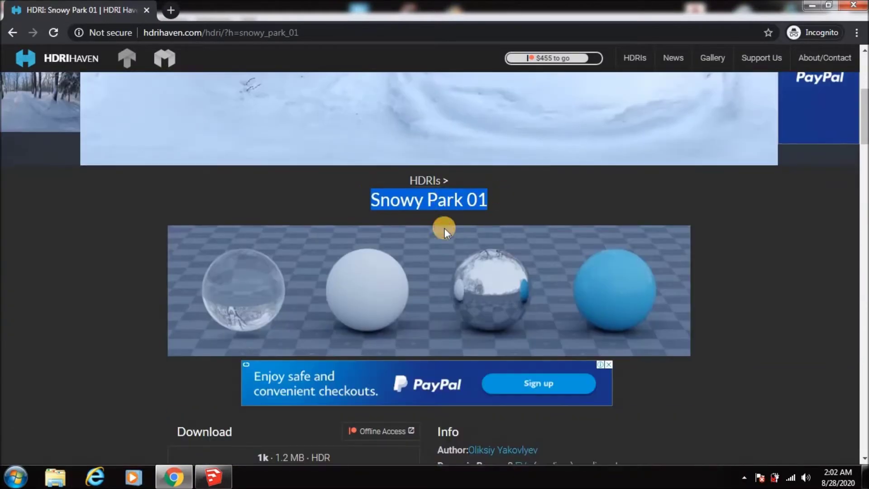
scroll(444, 228, "down", 5)
scroll(317, 204, "up", 1)
scroll(272, 226, "down", 1)
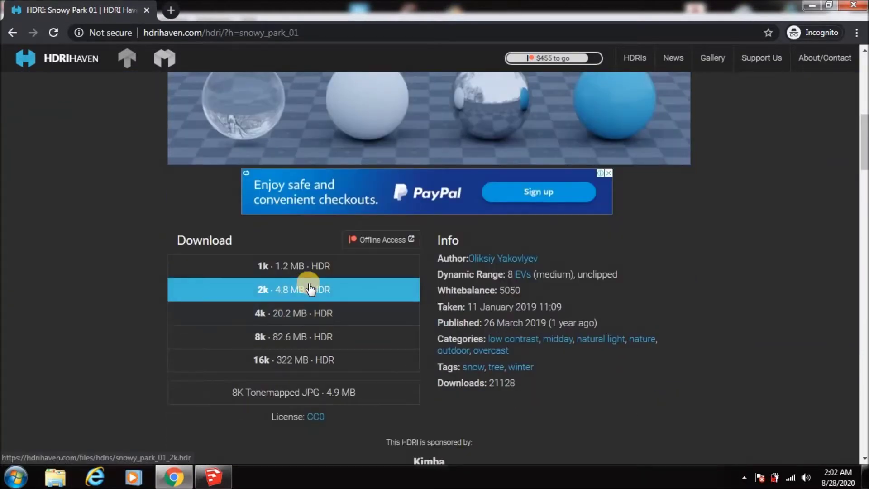
scroll(404, 161, "up", 10)
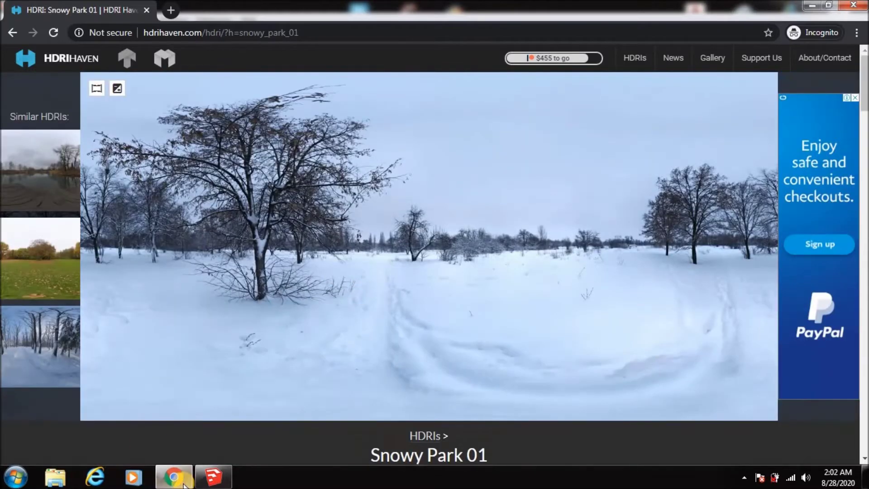
left_click(184, 482)
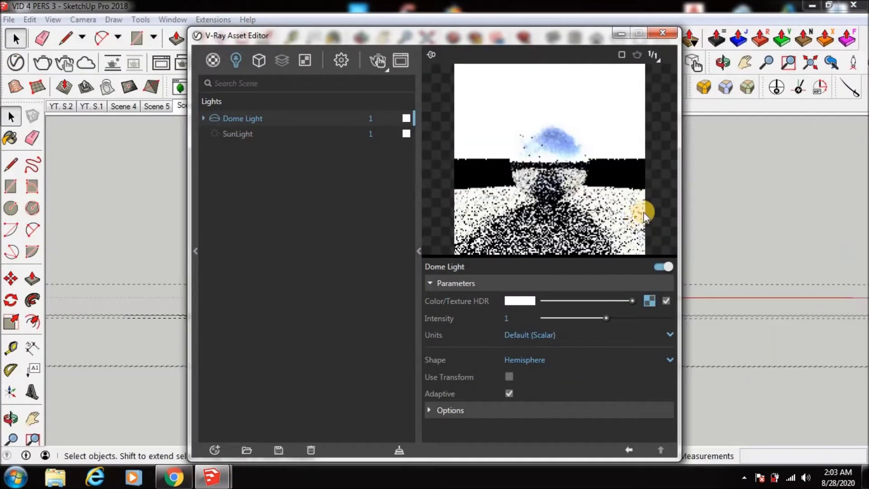
- Load snowy_park_01_2k.hdr as the V-Ray Dome Light's texture
left_click(649, 302)
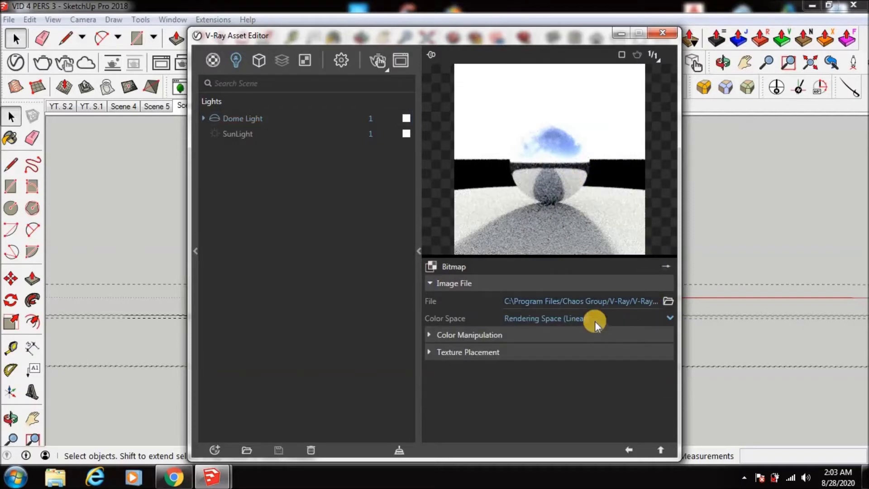
left_click(667, 301)
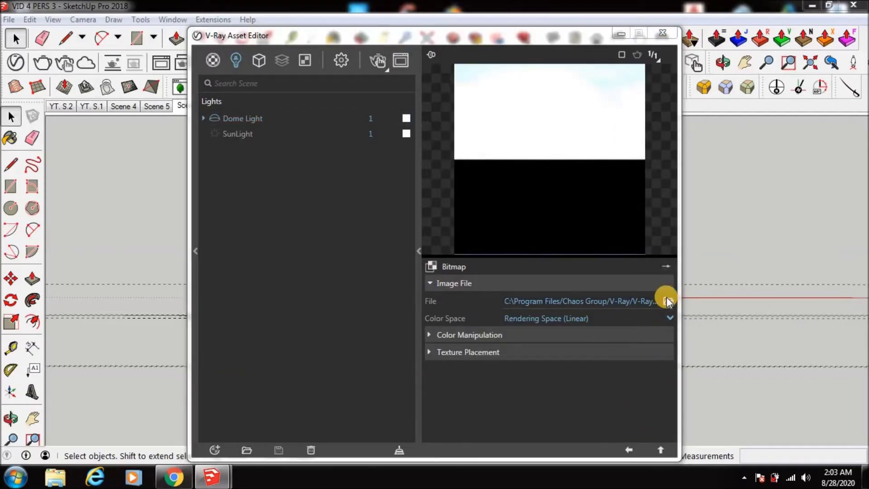
scroll(619, 183, "down", 5)
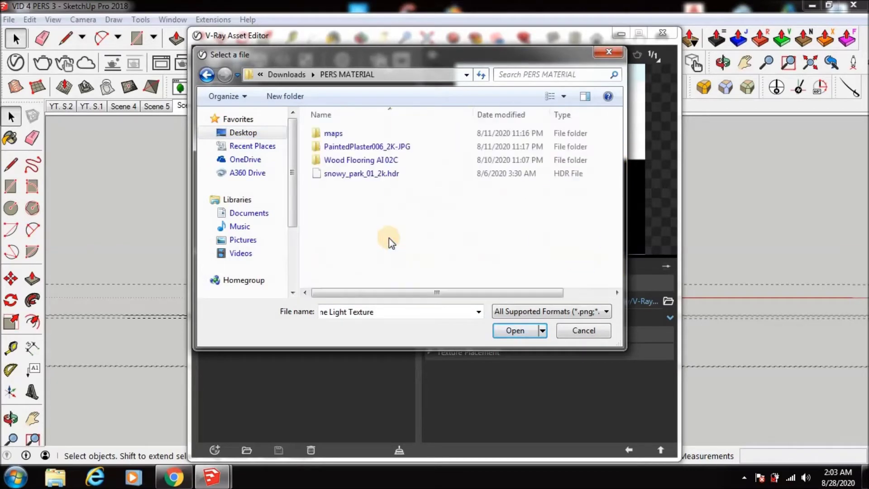
double_click(376, 178)
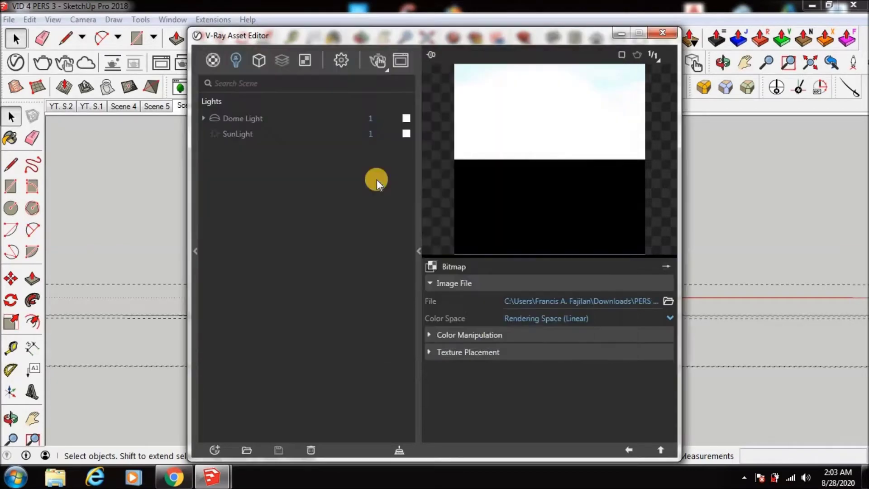
left_click(629, 450)
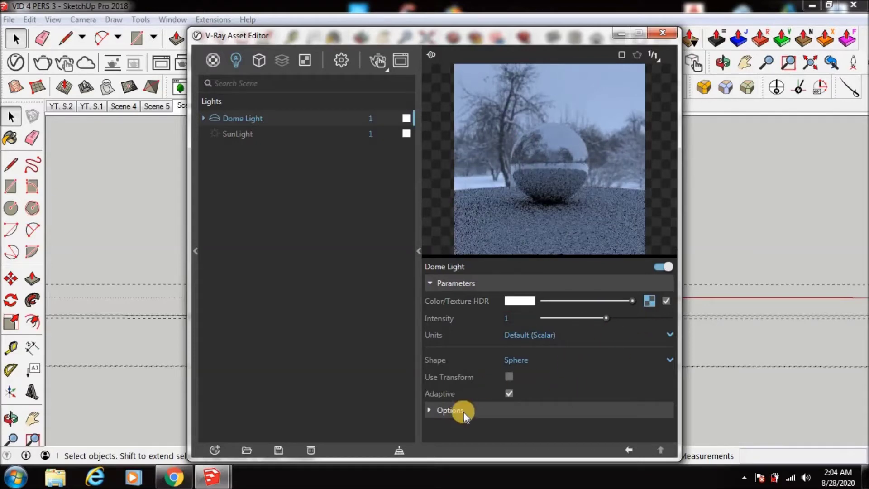
- Set the Dome Light intensity to 47 and close the asset editor
left_click_drag(675, 383, 675, 393)
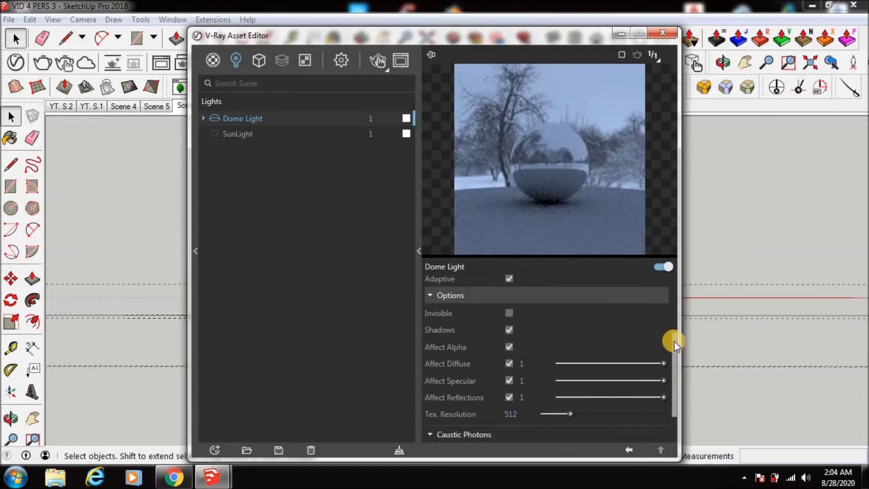
left_click_drag(674, 362, 675, 390)
scroll(503, 336, "up", 2)
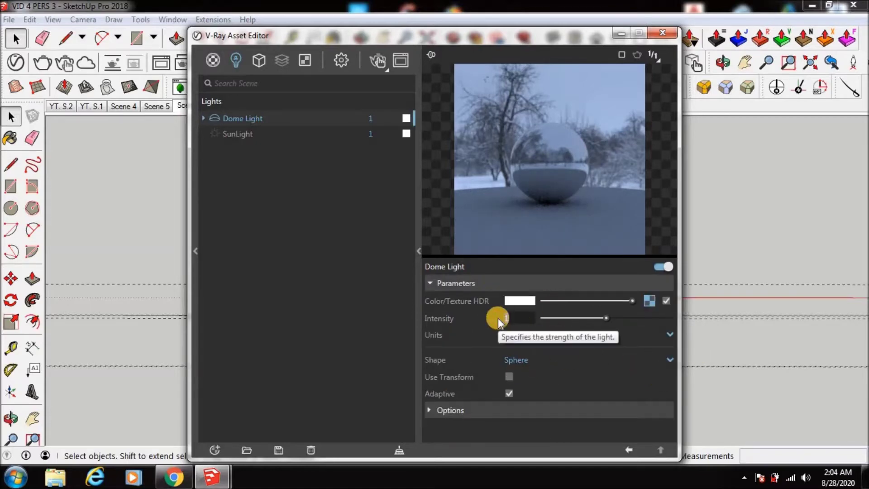
type("47")
key("Return")
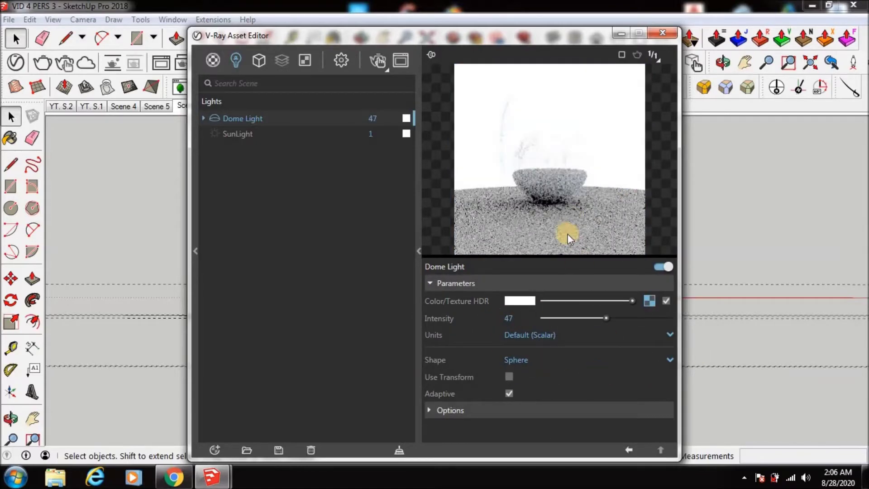
left_click(419, 314)
left_click_drag(411, 33, 468, 47)
left_click(525, 49)
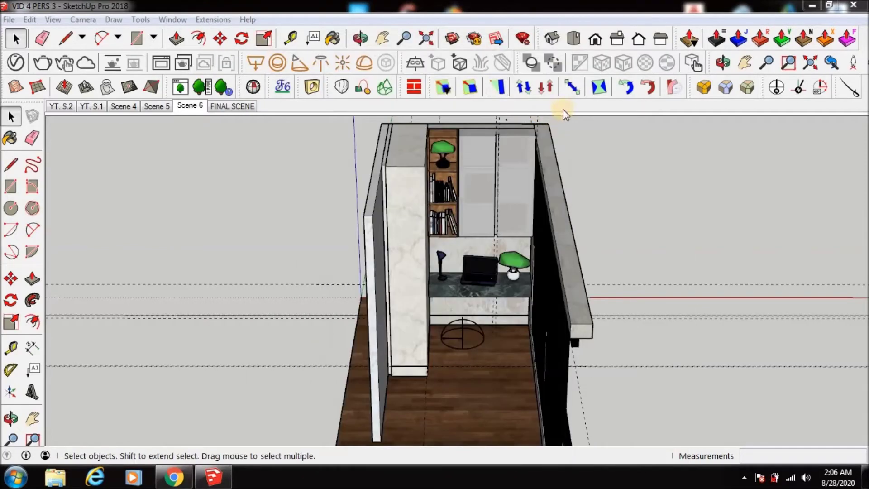
- Switch to the YT. S.1 scene and review the Fabric_B01_20cm material in the V-Ray editor
left_click(99, 106)
mouse_move(440, 328)
middle_mouse_down()
mouse_move(471, 307)
mouse_move(450, 289)
mouse_move(468, 265)
middle_mouse_up()
key("b")
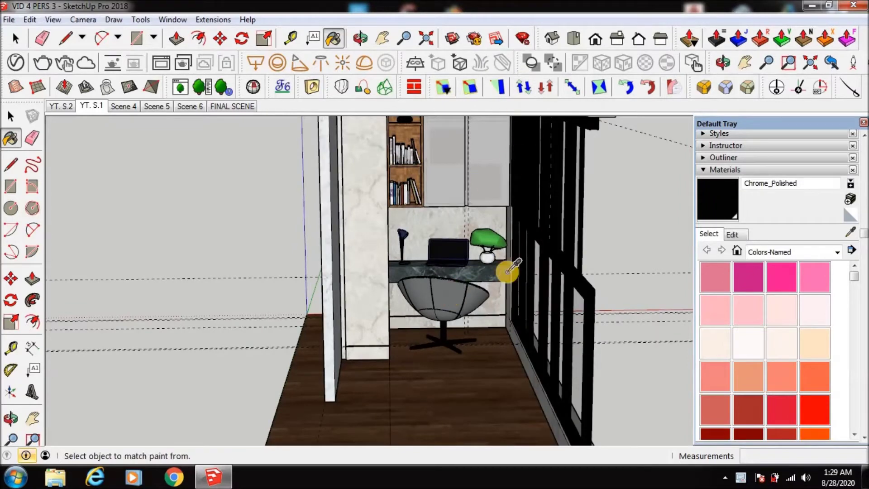
key("space")
left_click(16, 62)
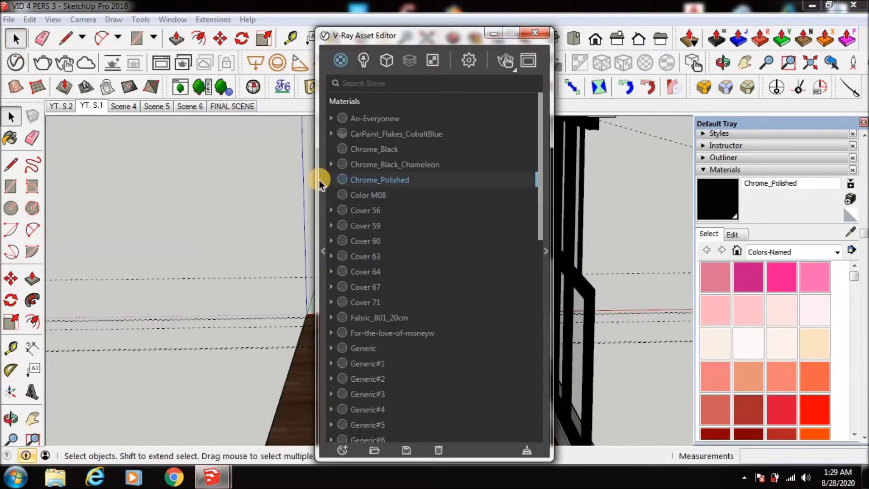
left_click(495, 177)
left_click_drag(265, 232, 459, 243)
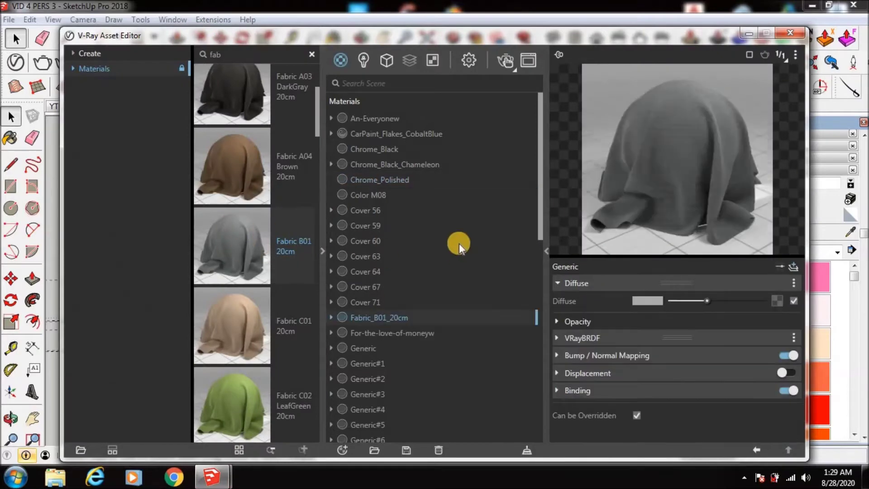
mouse_move(802, 323)
left_mouse_down()
mouse_move(783, 393)
mouse_move(796, 283)
left_mouse_up()
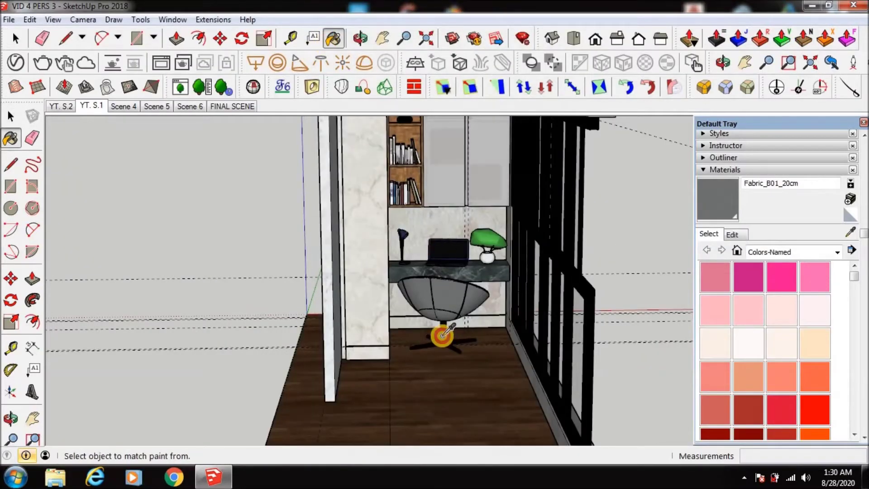
- Sample the chair's material and search the V-Ray material library for 'chrom'
left_click(443, 334, "alt")
left_click(16, 39)
left_click(15, 62)
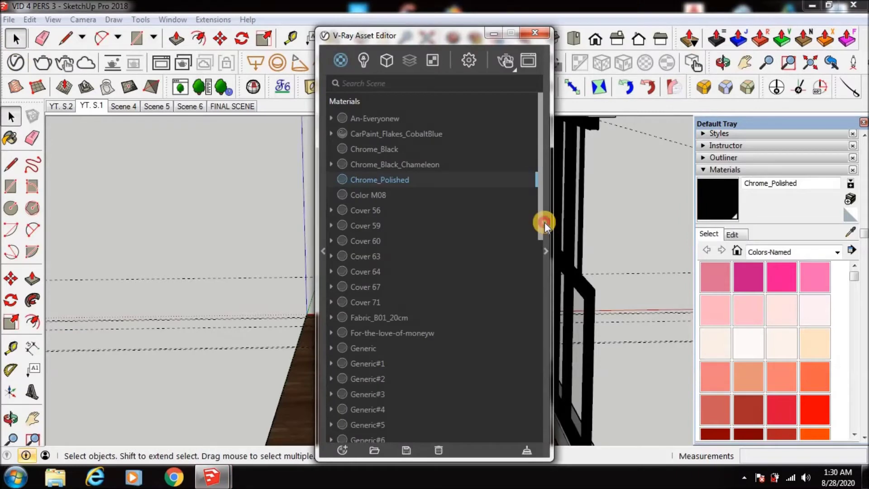
left_click(545, 221)
left_click(322, 222)
double_click(208, 56)
type("chrom")
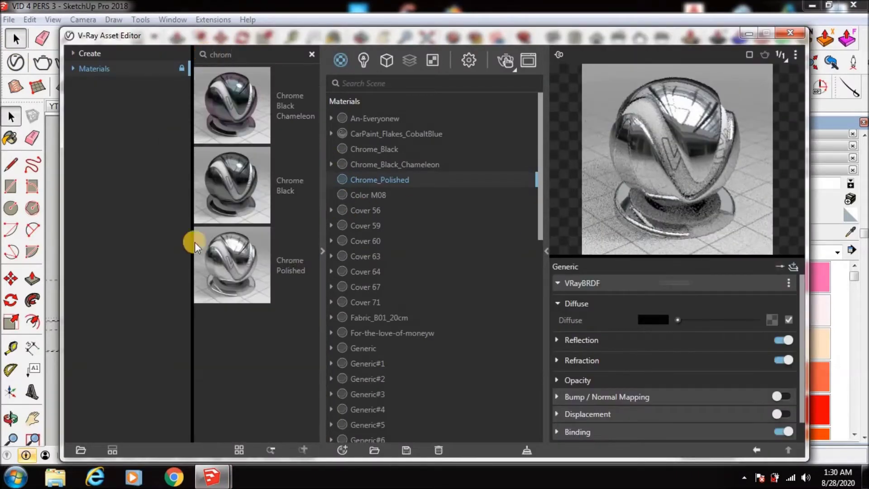
- Review Chrome_Polished's Reflection, Refraction and Bump/Normal Mapping settings, then close the editor and materials panel
left_click(765, 339)
scroll(769, 336, "down", 2)
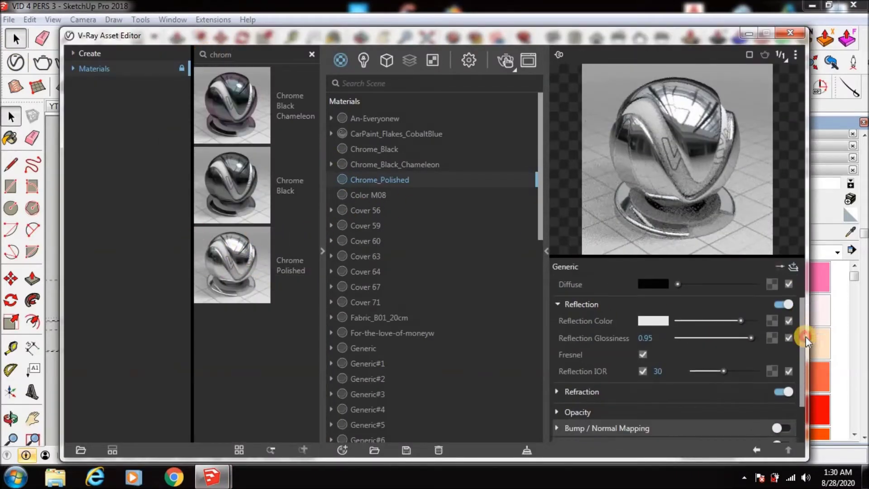
left_click(710, 364)
scroll(797, 358, "down", 3)
left_click(615, 404)
scroll(798, 393, "down", 2)
scroll(803, 409, "up", 7)
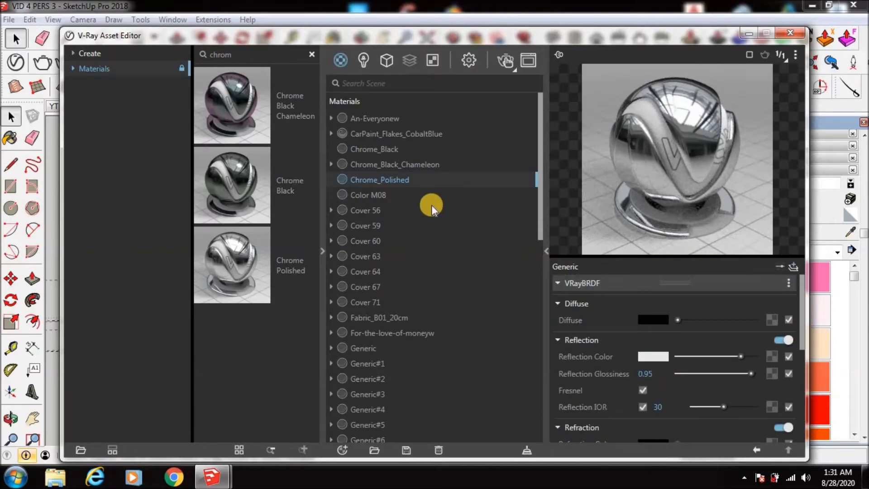
left_click(322, 235)
left_click(546, 251)
left_click(535, 33)
left_click(863, 122)
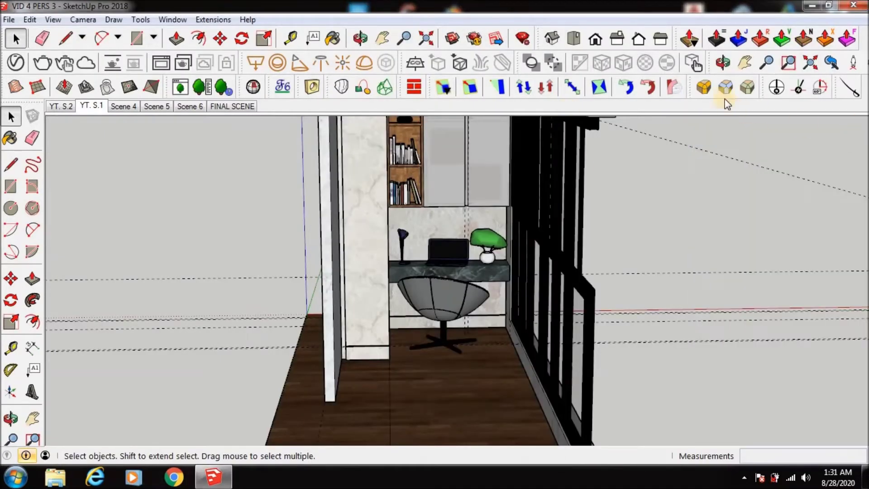
- In the YT. S.2 scene, select the window, desk and roof slab objects, then clear the selection
key("space")
middle_click_drag(457, 258, 469, 283)
scroll(468, 283, "down", 4)
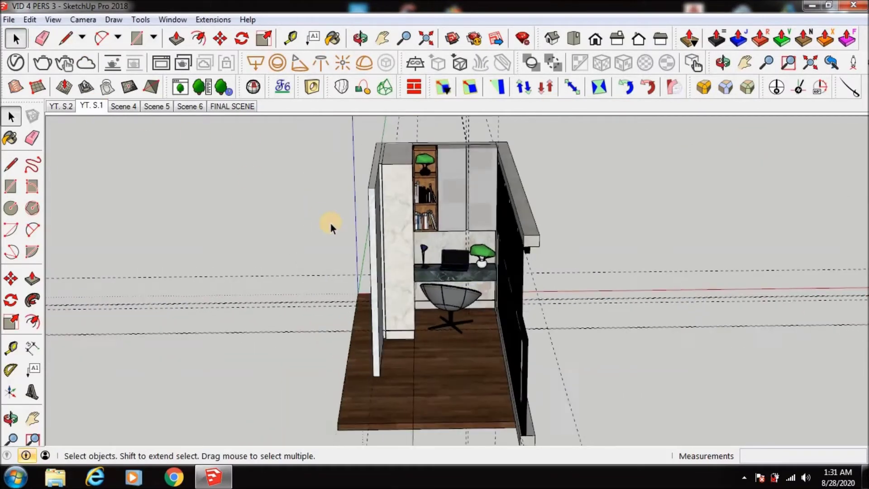
middle_click_drag(330, 223, 267, 211)
left_click(66, 110)
left_click_drag(164, 182, 669, 436)
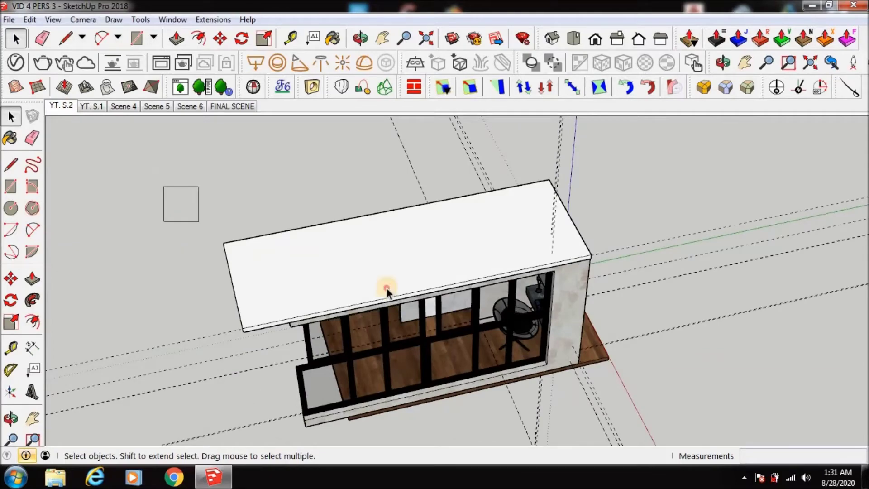
left_click(419, 272, "shift")
mouse_move(368, 320)
middle_mouse_down()
mouse_move(509, 225)
mouse_move(404, 252)
mouse_move(413, 198)
middle_mouse_up()
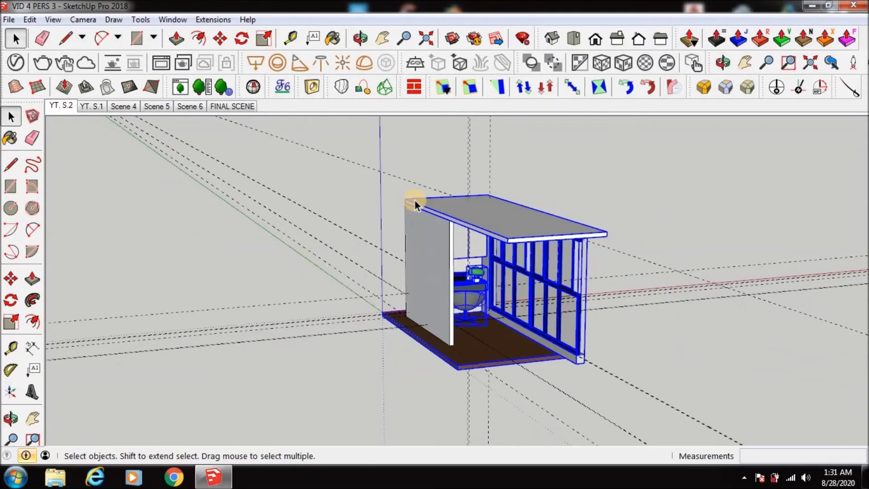
left_click(120, 106)
- Group all the nook's objects in the YT. S.1 scene, then open the VID 4 PERS model
left_click(91, 105)
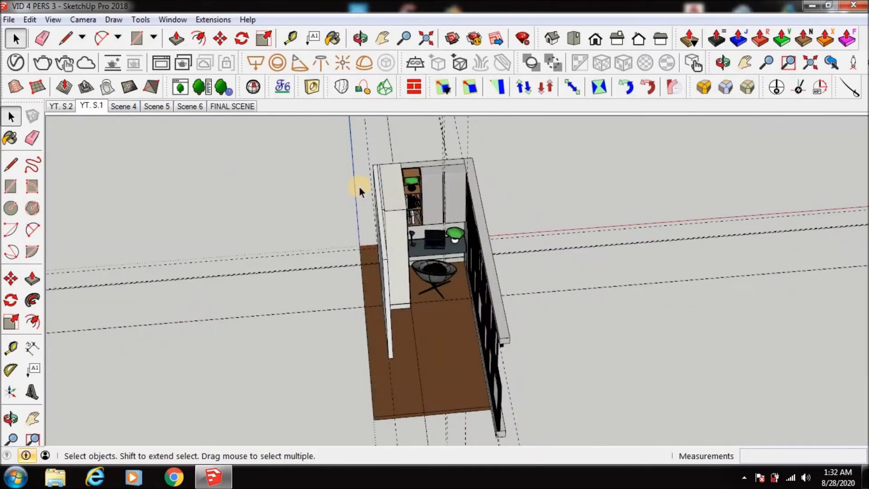
left_click_drag(290, 144, 543, 443)
right_click(422, 364)
left_click(471, 154)
left_click(526, 270)
left_click(446, 296)
left_click(83, 106)
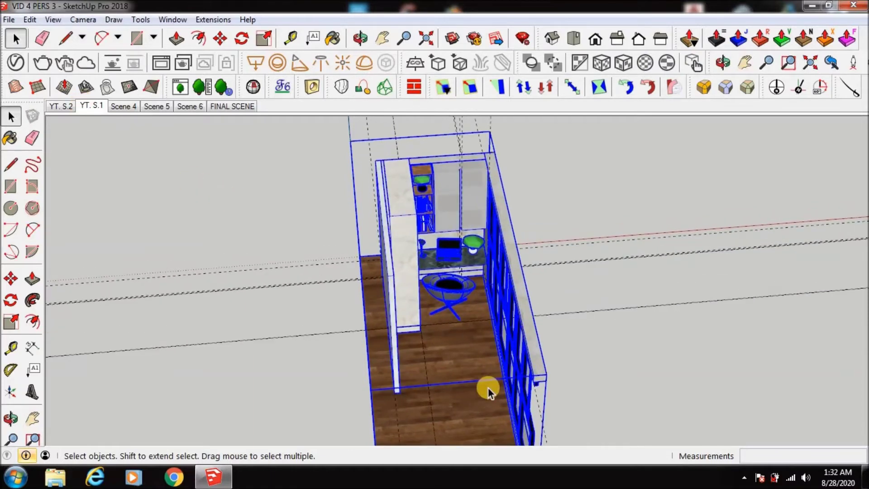
left_click(9, 20)
left_click(77, 138)
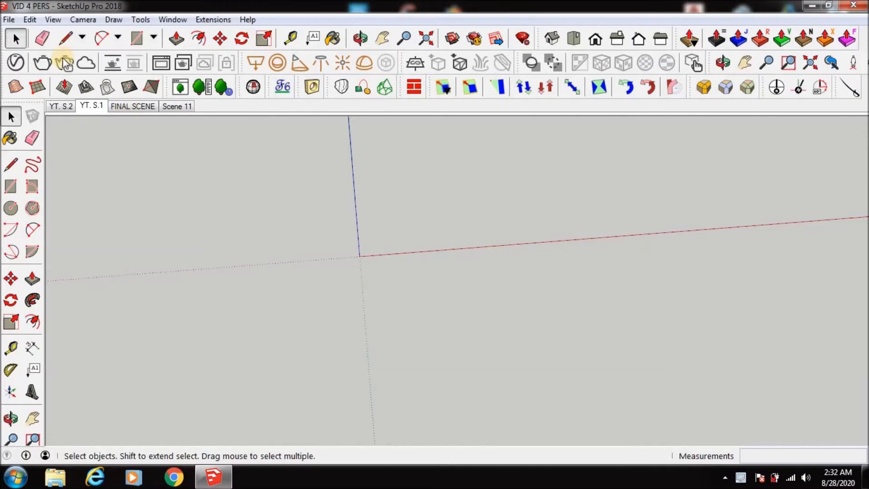
- Make the 'whole model' layer visible, switch to FINAL SCENE, and show the V-Ray materials list
left_click(162, 20)
mouse_move(313, 144)
left_click(322, 134)
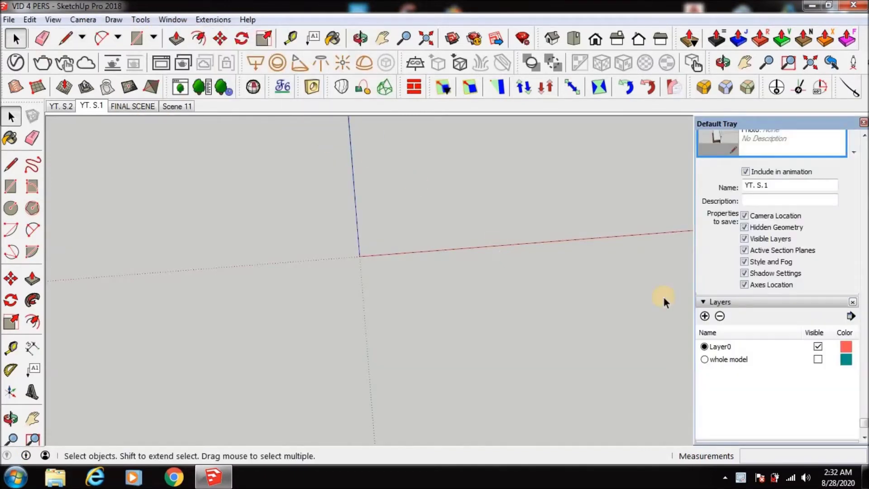
left_click(817, 359)
left_click(864, 123)
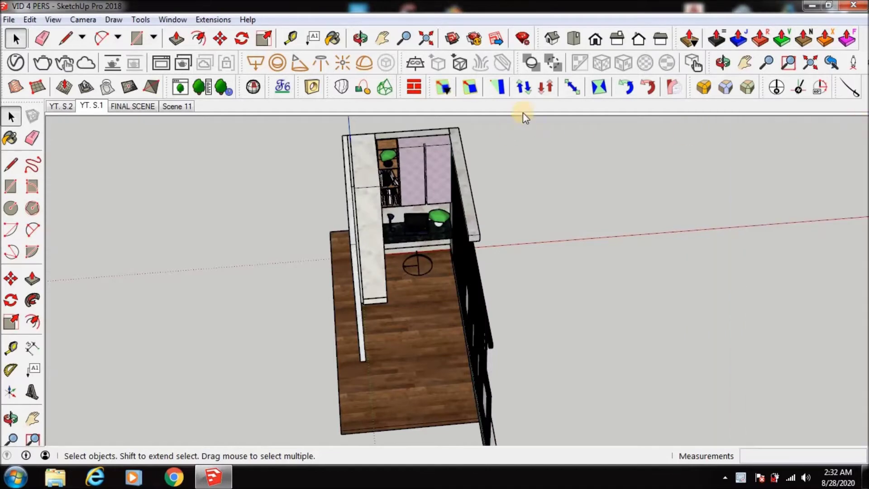
left_click(134, 105)
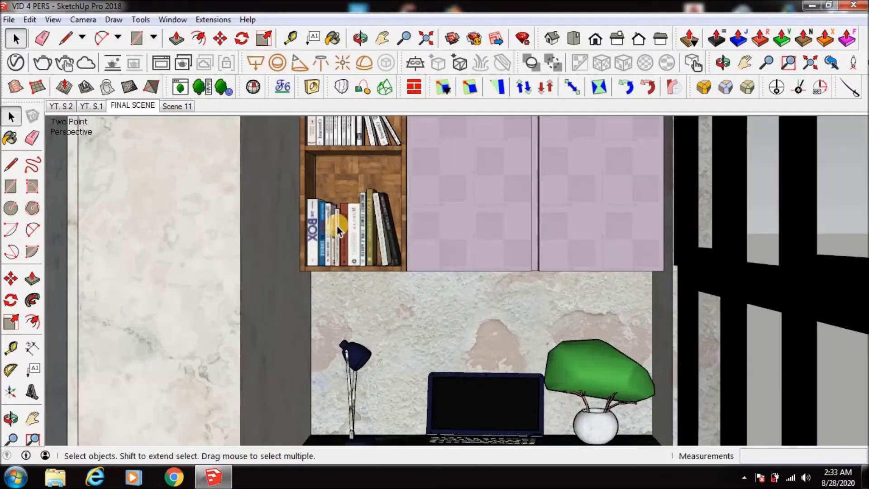
left_click(16, 62)
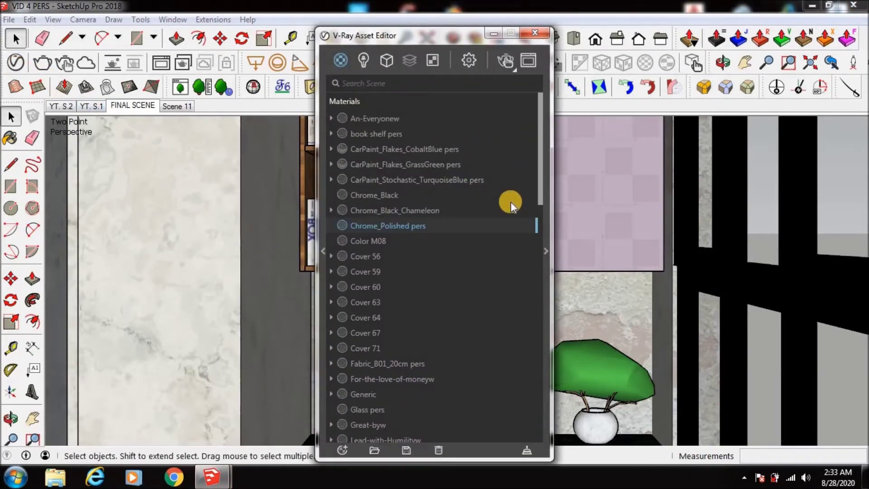
- Inspect the Chrome_Polished pers material's Reflection, Refraction and Bump/Normal Mapping settings
left_click(471, 61)
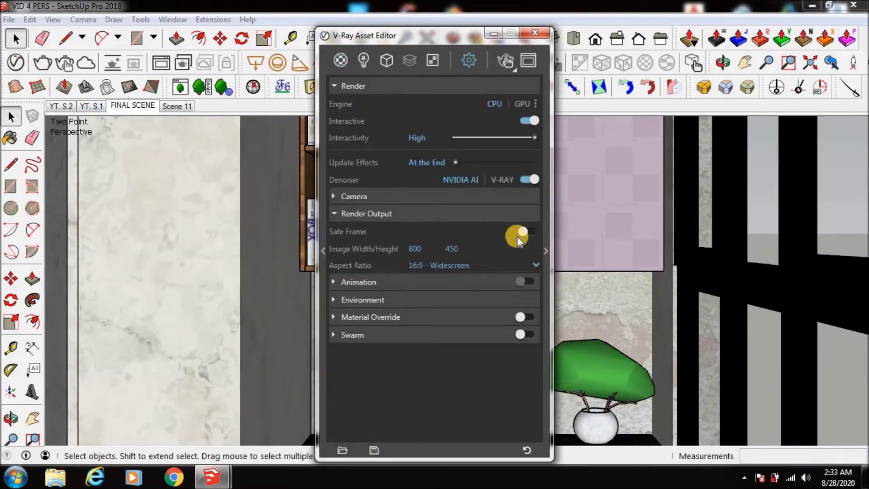
left_click(341, 60)
left_click(548, 226)
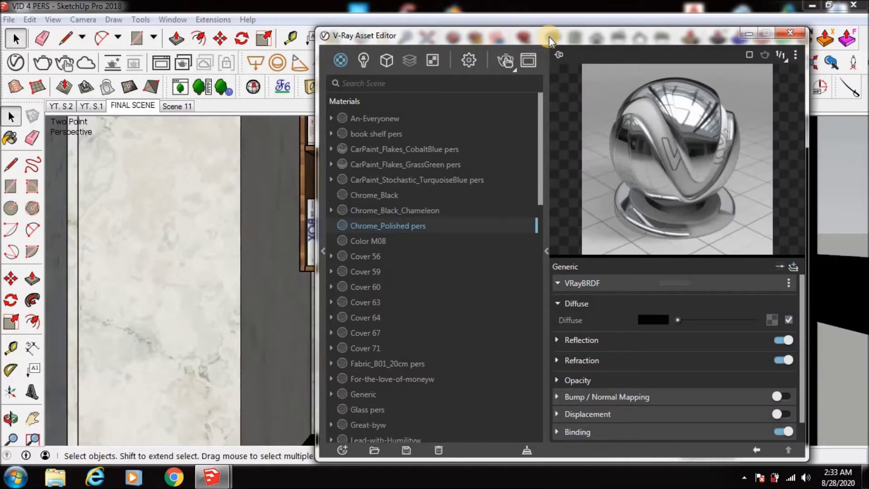
left_click_drag(549, 36, 448, 35)
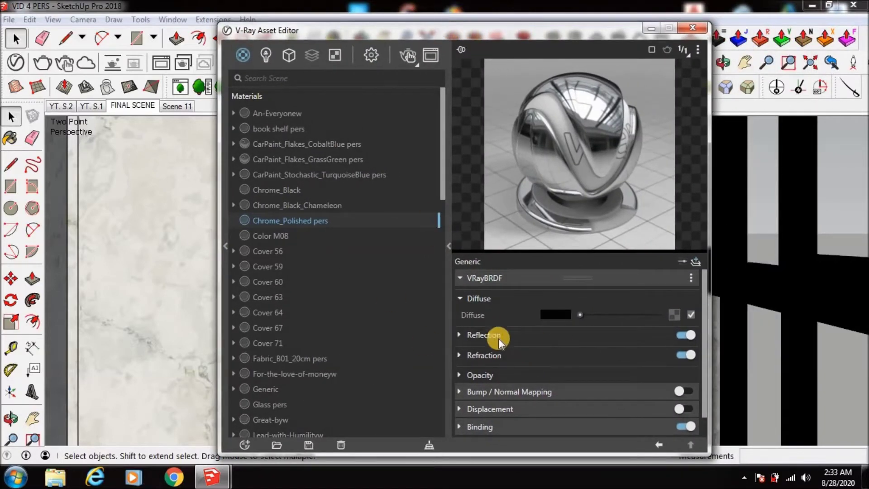
left_click(480, 335)
left_click(481, 334)
left_click(481, 354)
left_click(483, 334)
left_click_drag(703, 289, 703, 369)
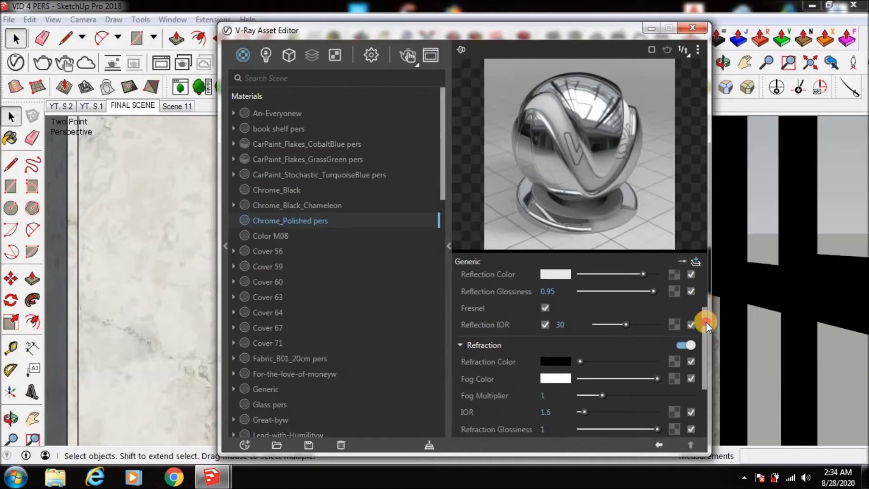
left_click(502, 370)
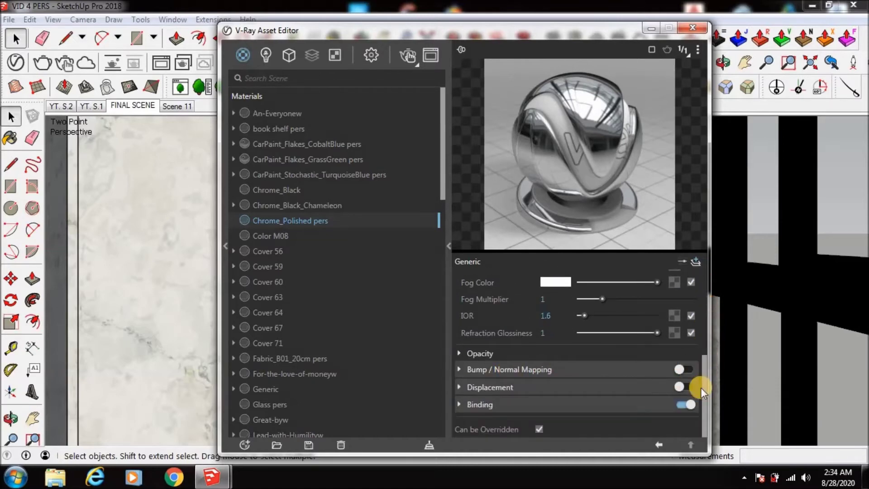
left_click_drag(704, 390, 694, 296)
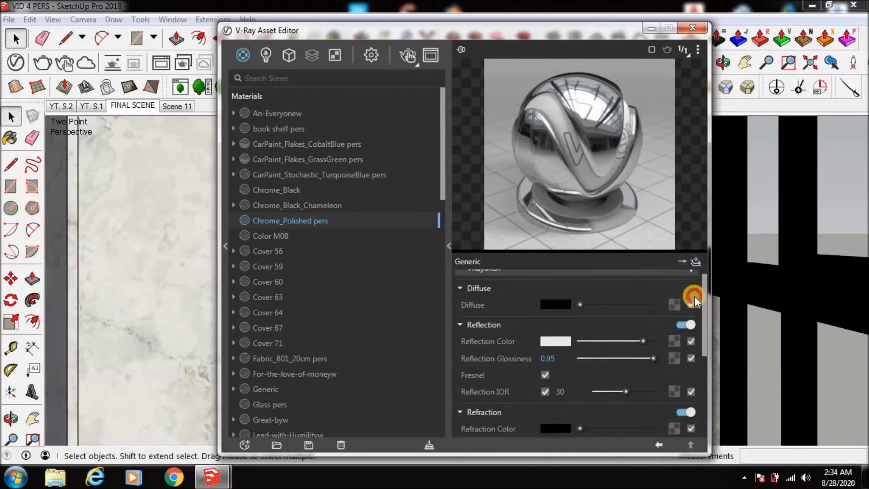
- Review the Dome Light's Options and Caustic Photons settings in the Lights list
left_click(266, 54)
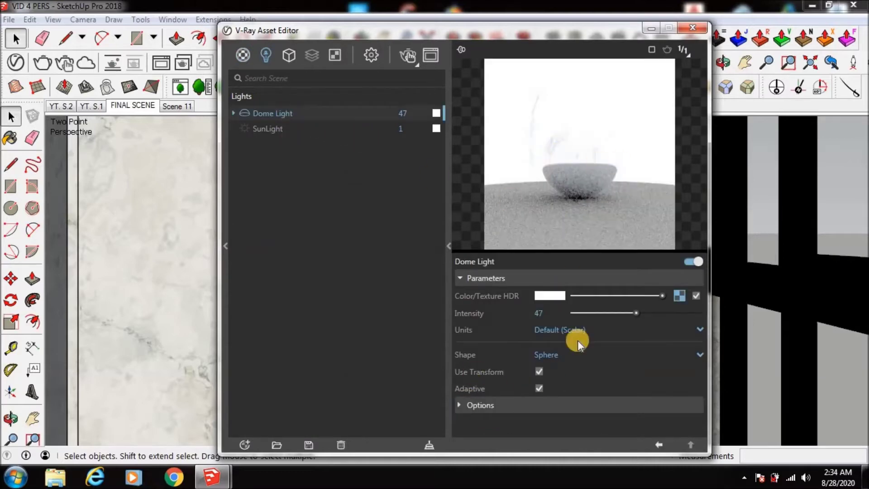
left_click(482, 404)
left_click_drag(704, 305, 699, 384)
left_click(496, 429)
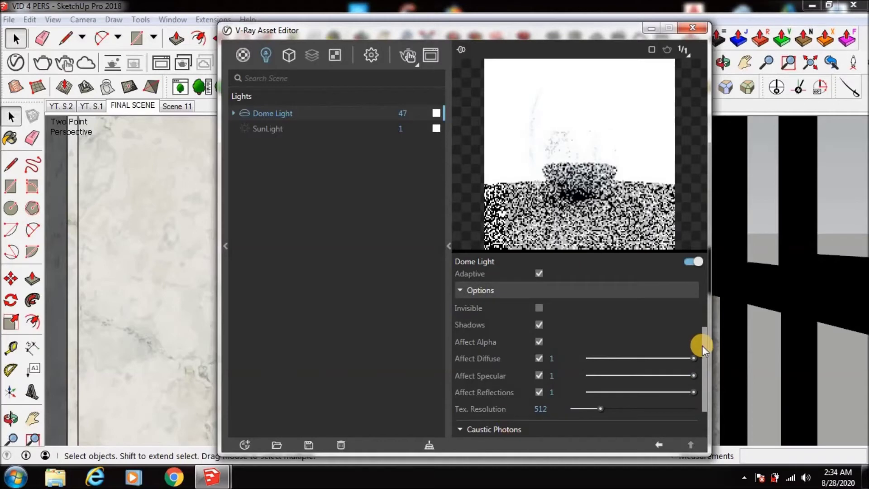
mouse_move(702, 356)
left_mouse_down()
mouse_move(702, 375)
mouse_move(699, 358)
left_mouse_up()
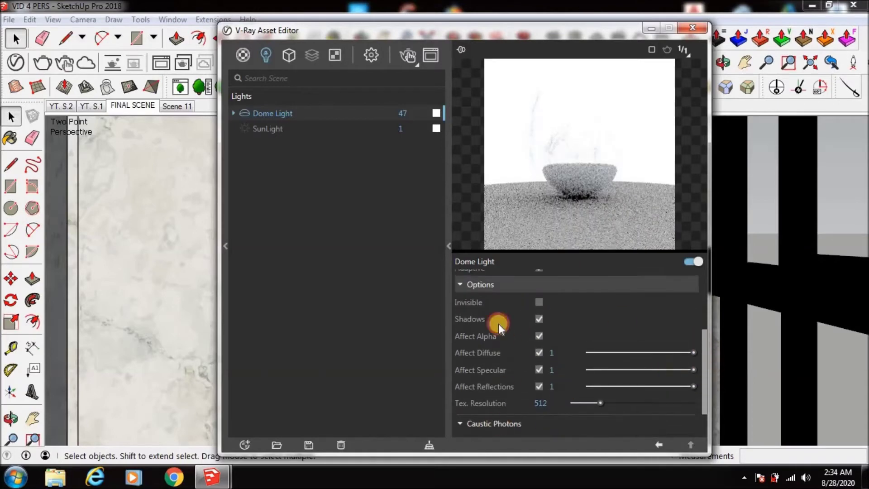
left_click(489, 291)
- Browse the Geometries and Textures lists, then show render settings with interactive rendering off
left_click(288, 55)
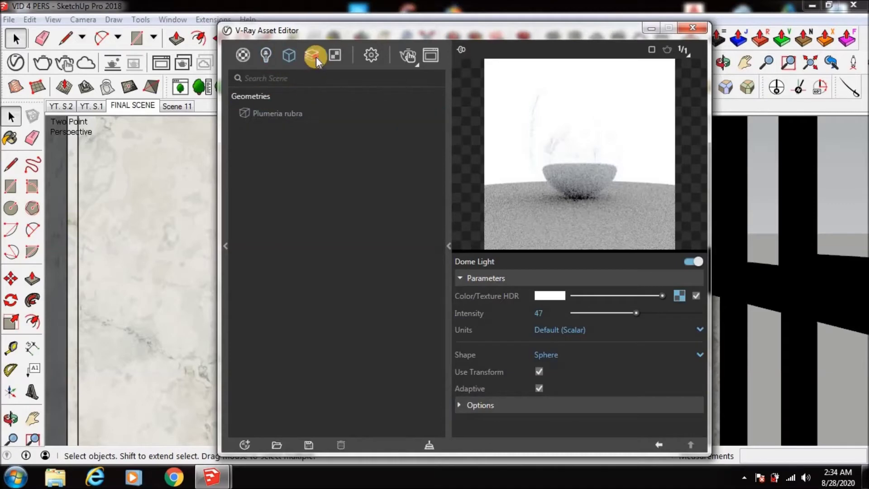
left_click(335, 55)
left_click(232, 113)
left_click(371, 54)
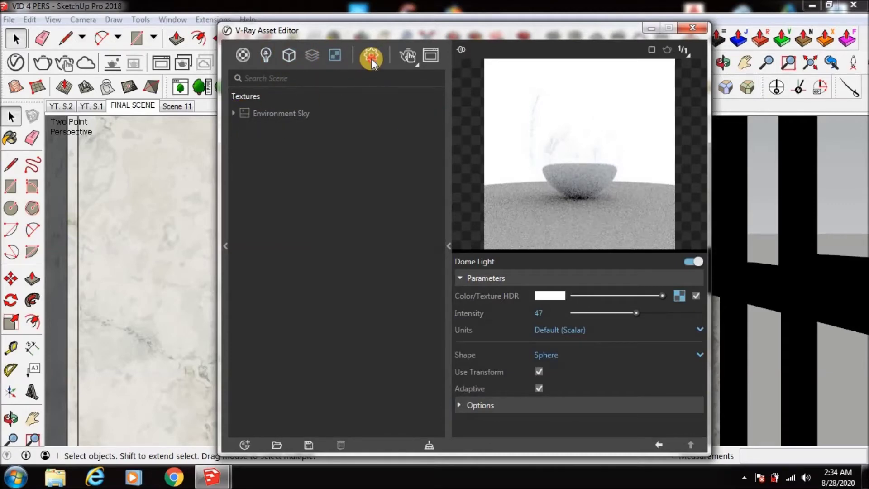
left_click(427, 113)
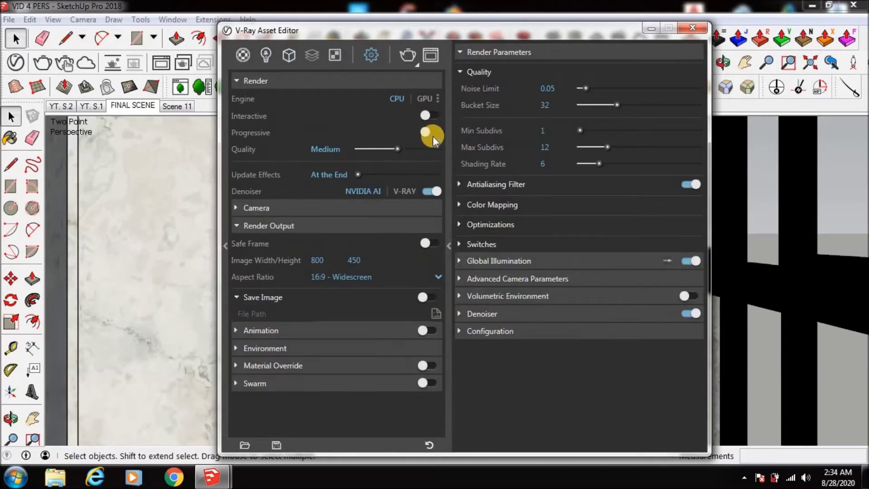
- Switch V-Ray to progressive rendering at 4:5 portrait, width 1300, with image saving enabled
left_click(436, 132)
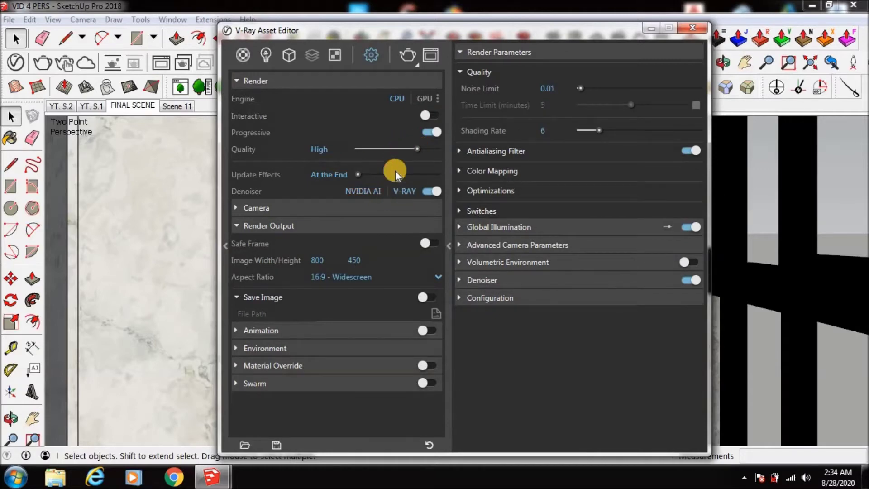
left_click(352, 207)
left_click(347, 279)
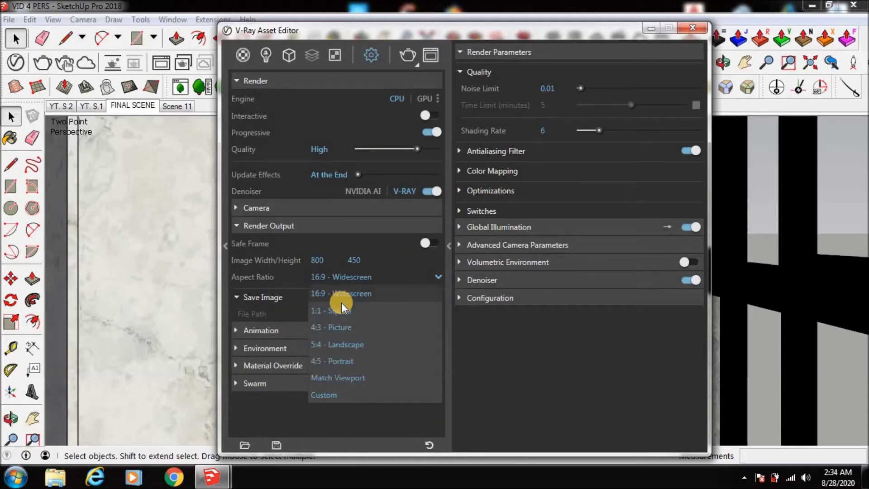
left_click(341, 358)
left_click(332, 264)
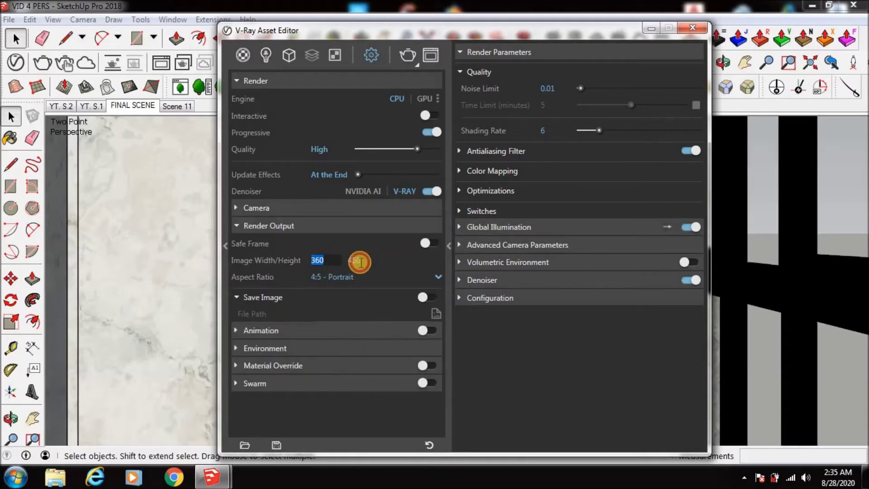
type("1300")
left_click(429, 297)
- Browse the Animation, Environment, Material Override, Quality, Antialiasing, Color Mapping and Optimizations sections
left_click(273, 337)
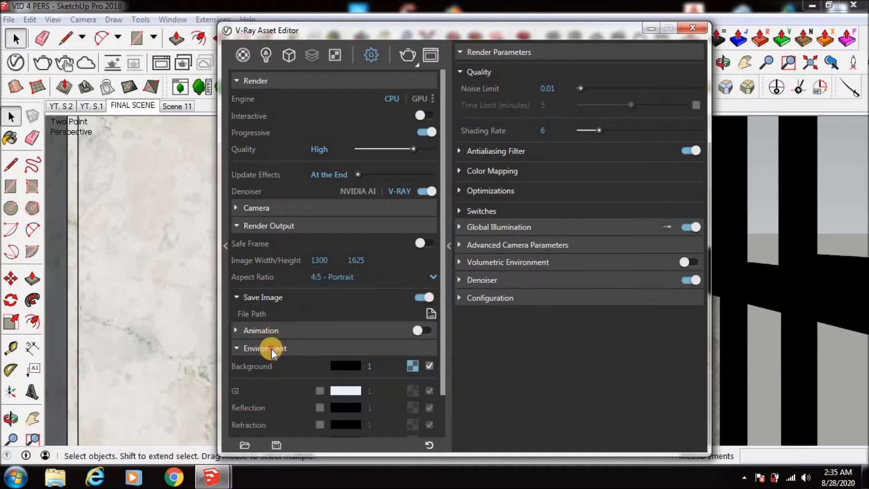
left_click(268, 348)
left_click(275, 365)
left_click(276, 382)
left_click(276, 383)
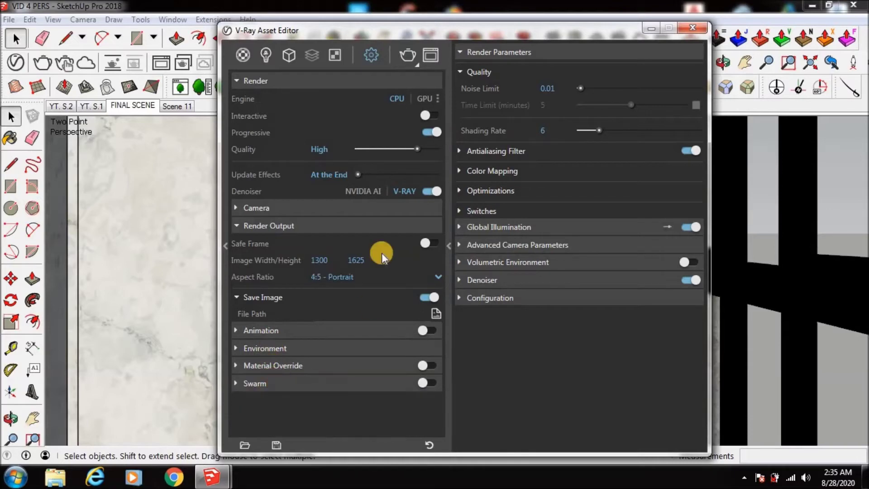
left_click(476, 69)
left_click(476, 69)
left_click(476, 70)
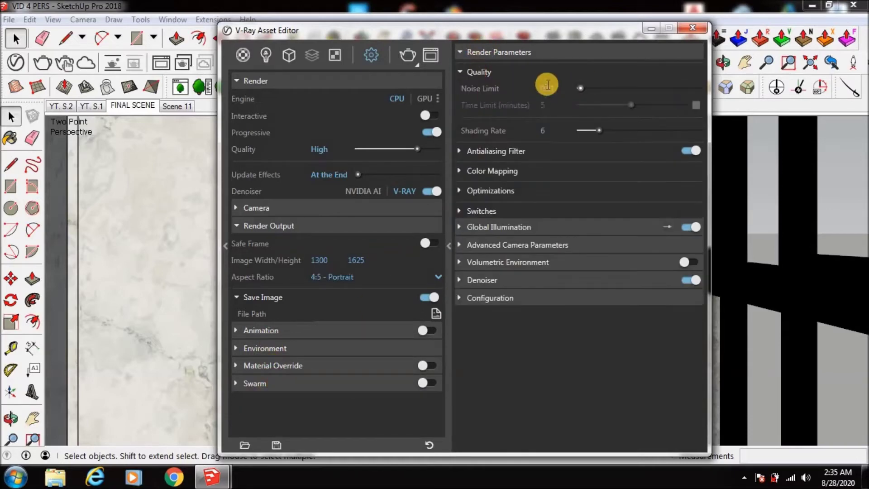
left_click(487, 154)
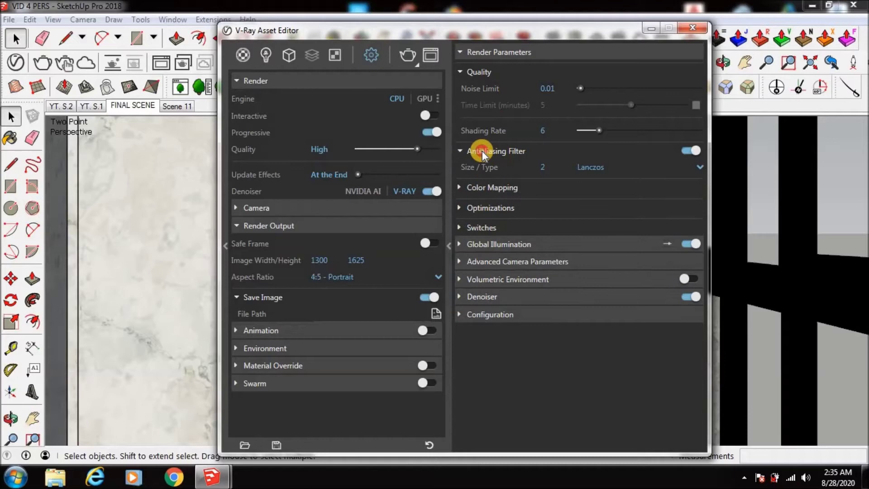
left_click(482, 151)
left_click(477, 171)
left_click(485, 172)
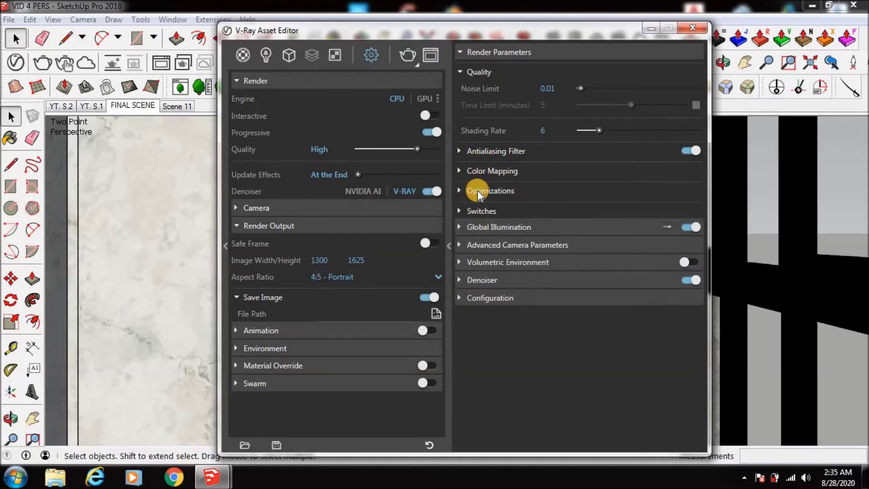
left_click(477, 191)
left_click(486, 189)
- Look over Switches, Global Illumination, Camera, Volumetric, Denoiser and Configuration sections, then hide the parameters
left_click(487, 210)
left_click(466, 226)
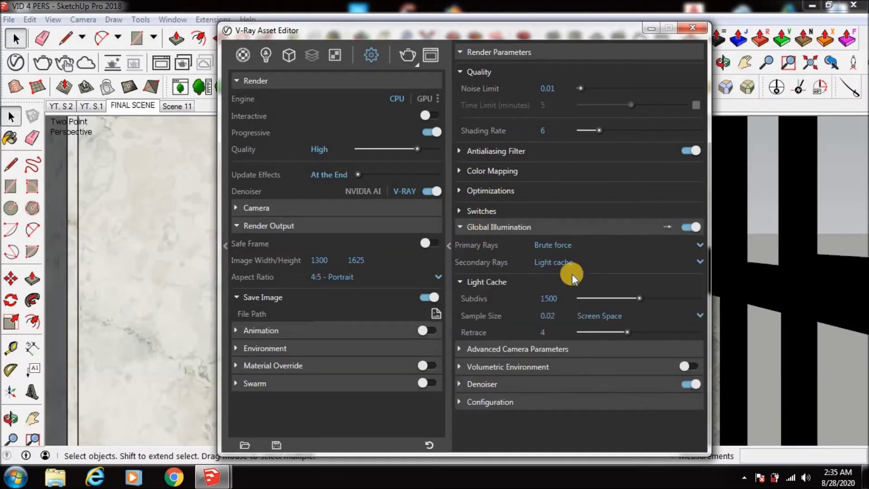
left_click(483, 228)
left_click(500, 245)
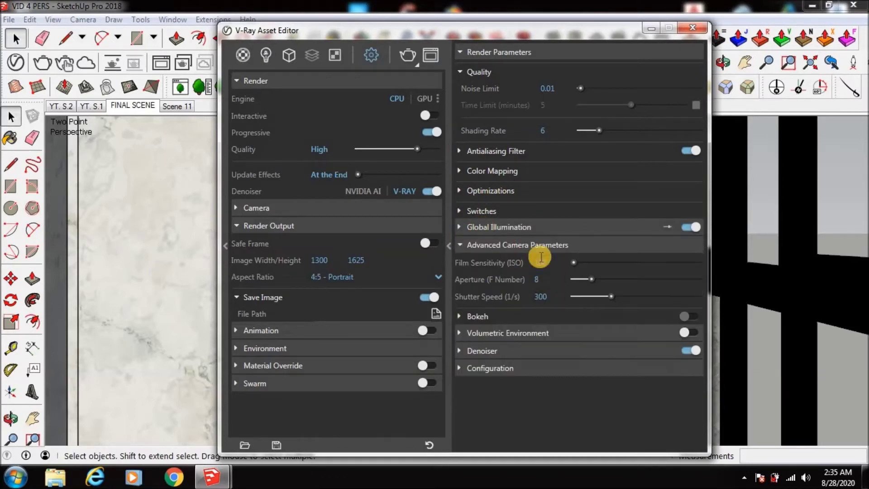
left_click(483, 244)
left_click(488, 260)
left_click(475, 279)
left_click(475, 279)
left_click(475, 298)
left_click(490, 355)
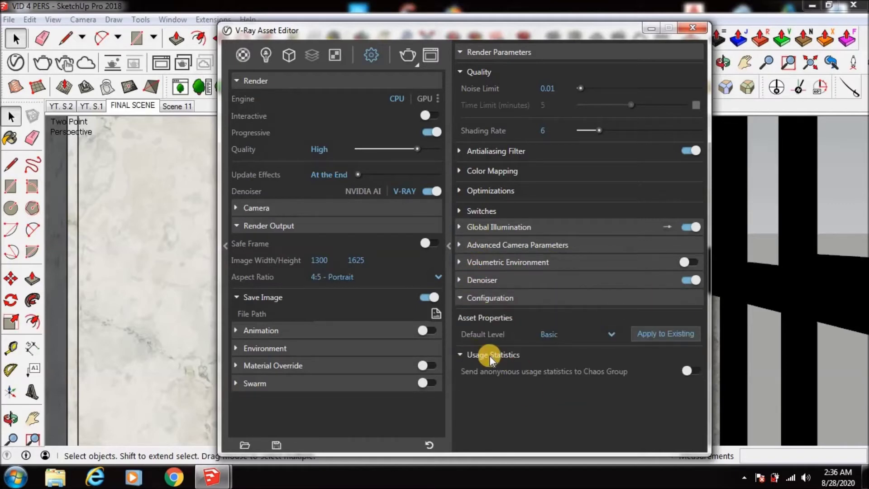
left_click(480, 298)
left_click(450, 268)
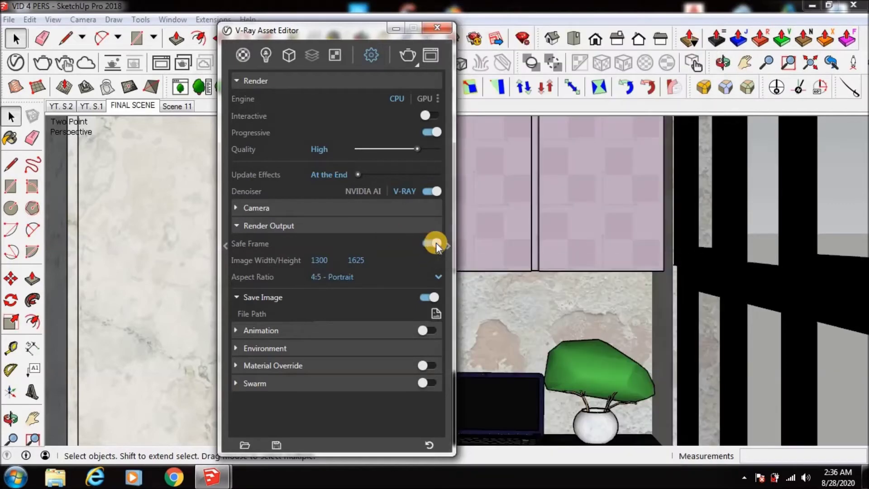
- Show the safe frame, close the asset editor to render, and launch Photoshop from the desktop
left_click(434, 243)
left_click(435, 30)
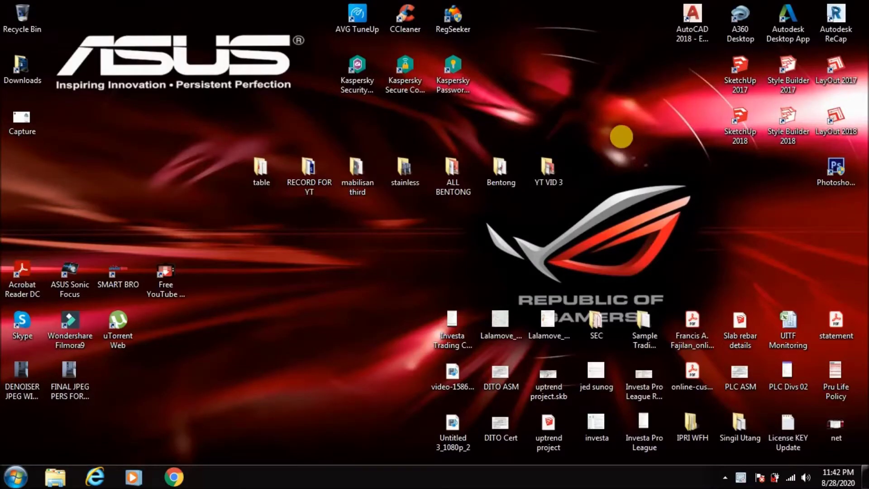
right_click(606, 144)
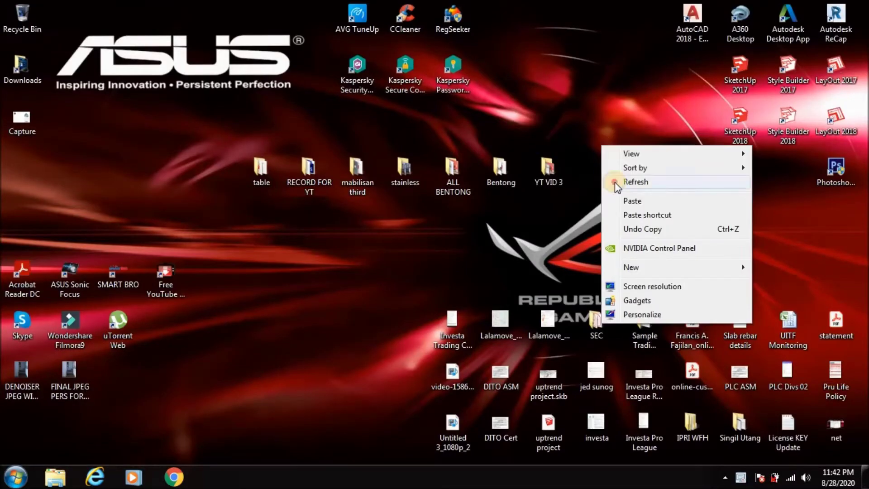
left_click(833, 174)
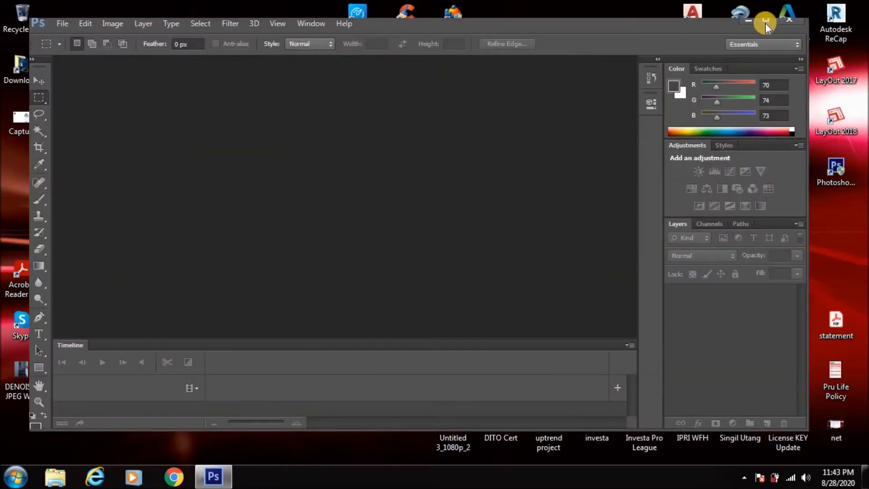
- Maximize Photoshop and open the denoiser render JPEG from the Desktop in Camera Raw
left_click(764, 23)
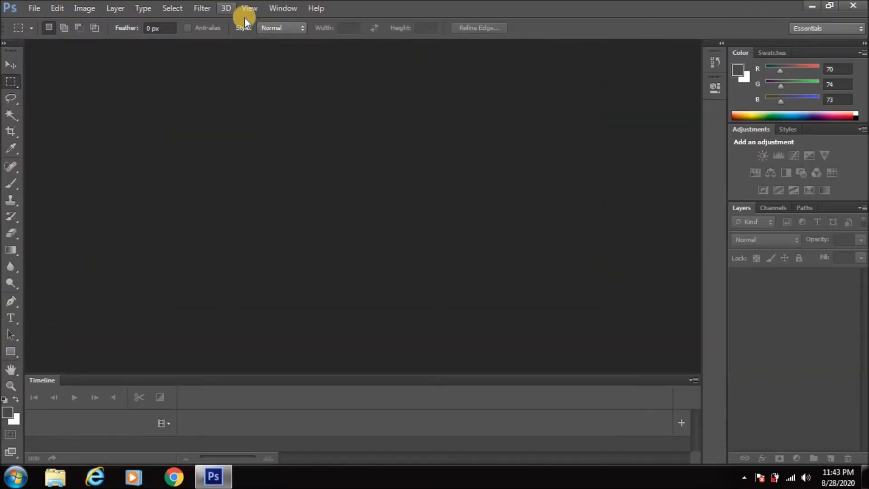
left_click(34, 8)
left_click(48, 33)
left_click_drag(602, 186, 599, 227)
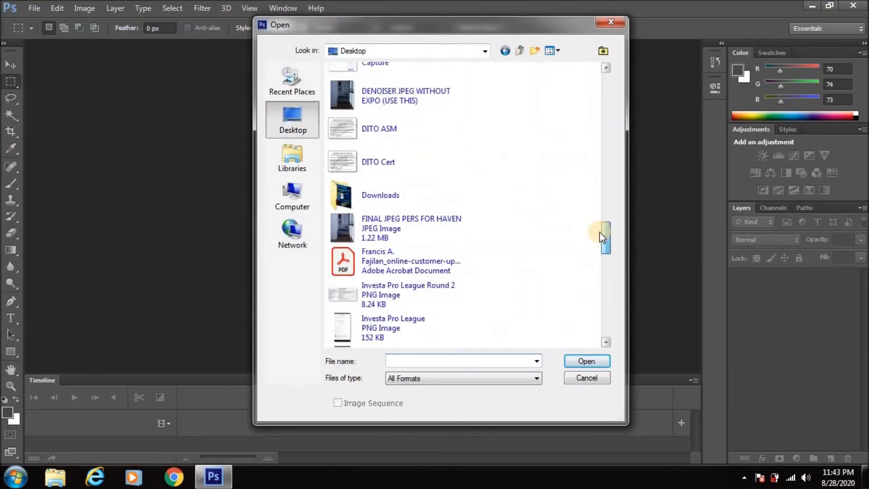
double_click(404, 194)
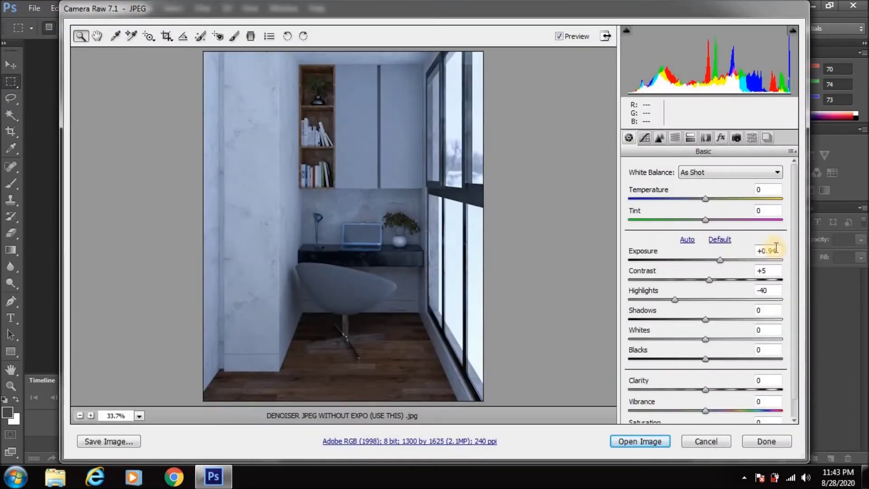
- Try Basic slider values such as Temperature -8, Exposure about +0.55 and raised contrast
type("0")
key("Tab")
type("0")
key("Tab")
type("0")
scroll(794, 392, "down", 1)
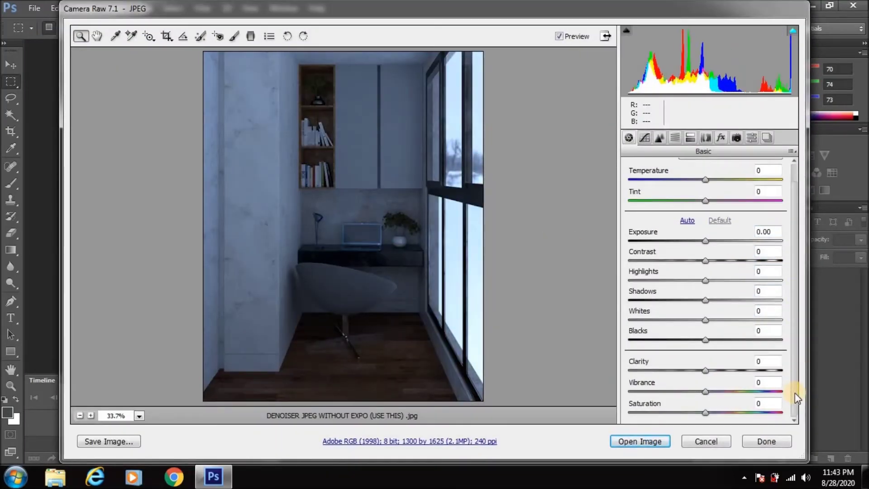
scroll(795, 392, "up", 1)
left_click_drag(710, 201, 701, 222)
left_click(713, 256)
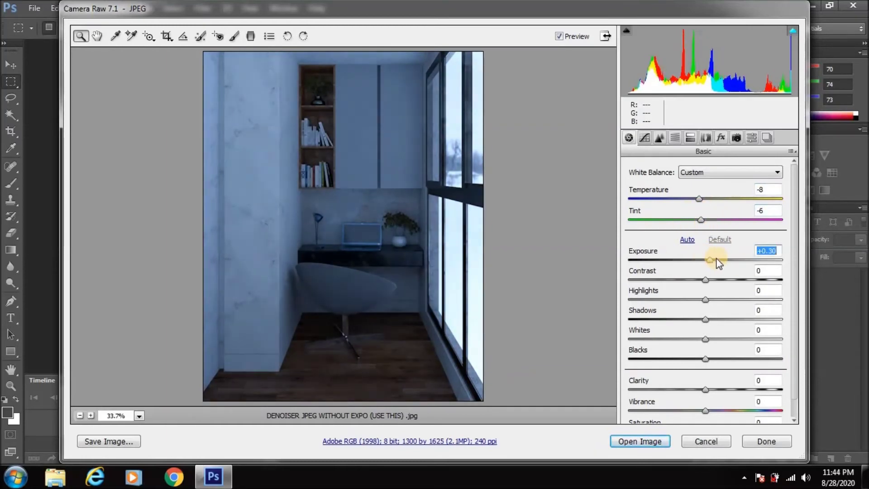
mouse_move(713, 260)
left_mouse_down()
mouse_move(720, 287)
mouse_move(702, 299)
mouse_move(712, 304)
mouse_move(691, 304)
mouse_move(720, 339)
left_mouse_up()
left_click(708, 279)
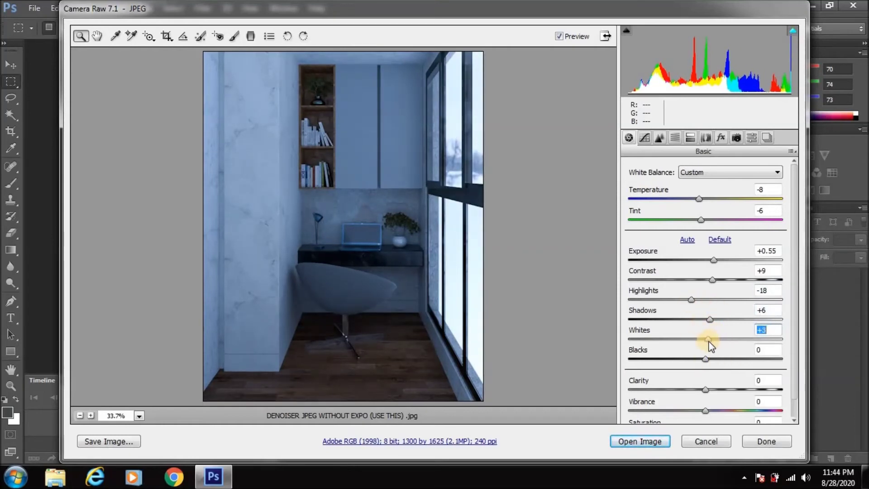
left_click_drag(709, 359, 711, 359)
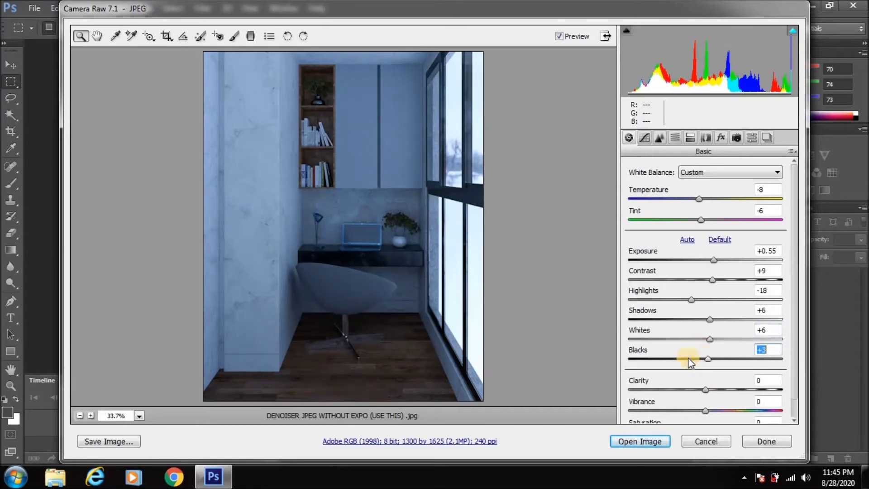
scroll(791, 376, "down", 1)
mouse_move(705, 391)
left_mouse_down()
mouse_move(715, 395)
mouse_move(702, 394)
mouse_move(687, 413)
left_mouse_up()
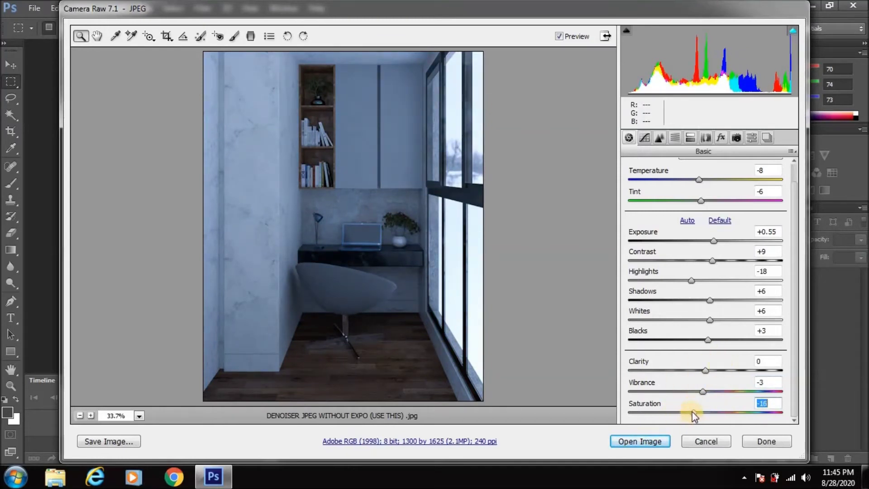
scroll(711, 243, "up", 1)
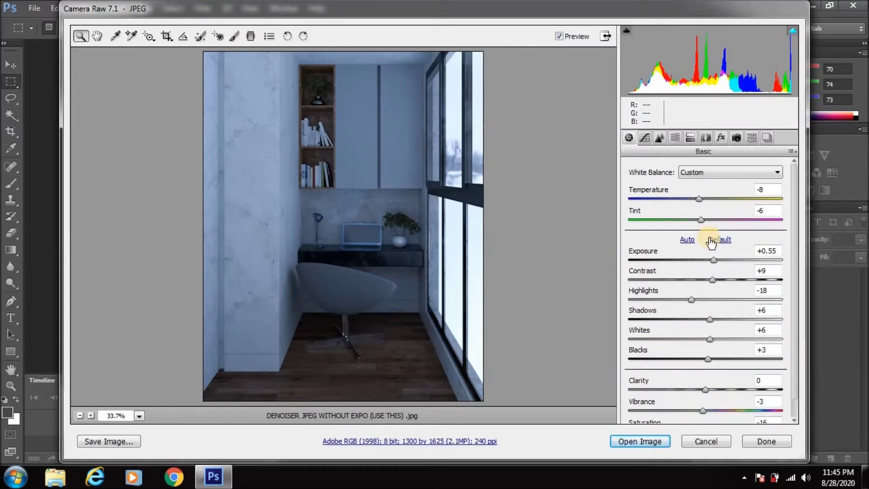
- Set Exposure to +0.94, Contrast to +5 and Highlights to -40
type("0.94")
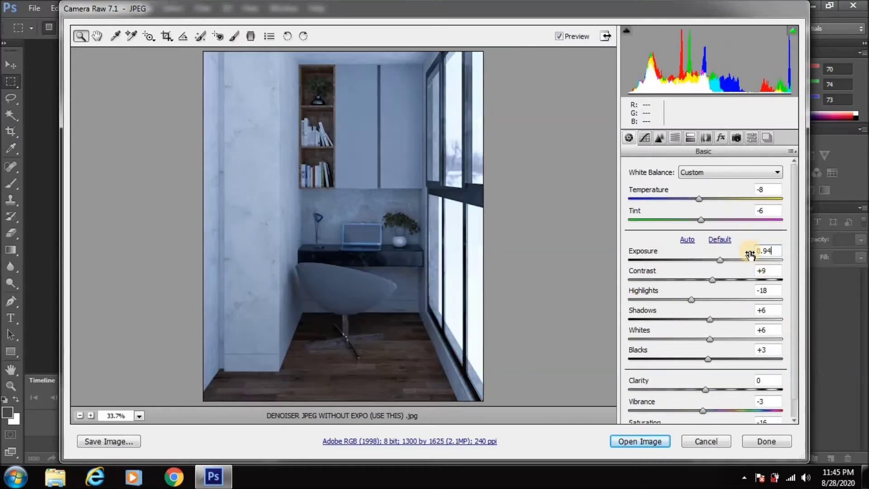
key("Tab")
type("5")
key("Tab")
type("-40")
- Reset Temperature, Tint, Shadows, Whites, Blacks, Vibrance and Saturation to 0, then open the image in Photoshop
double_click(744, 219)
double_click(760, 192)
double_click(766, 319)
double_click(758, 339)
double_click(771, 358)
scroll(785, 377, "down", 1)
double_click(768, 392)
double_click(779, 410)
scroll(791, 404, "up", 1)
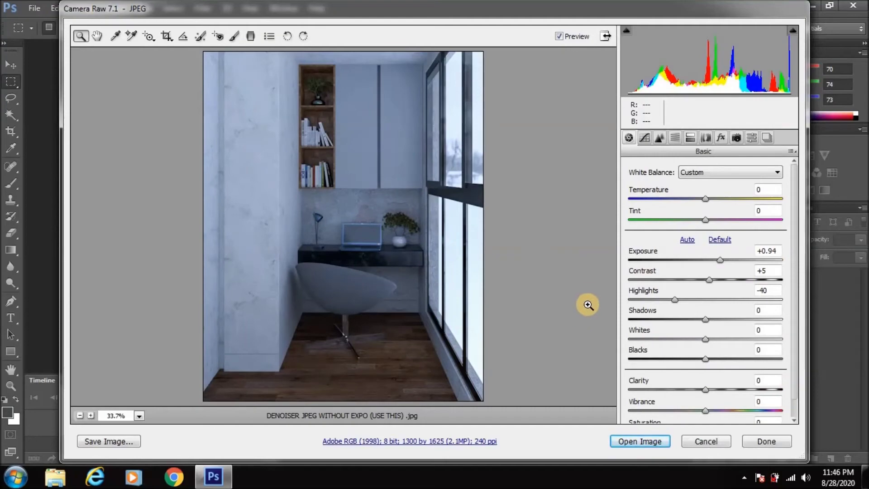
key("Return")
- Fit the render on screen and open PS FILE.psd from the ALL BENTONG post production folder
left_click(249, 9)
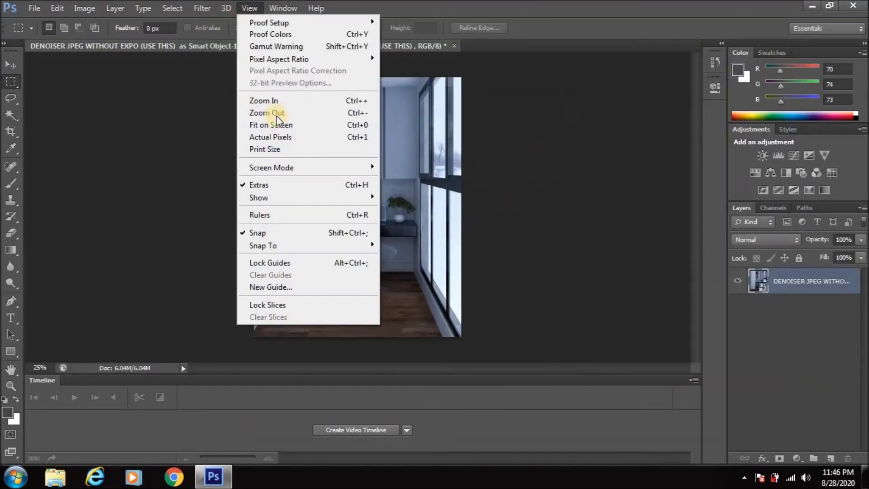
left_click(276, 127)
left_click(35, 8)
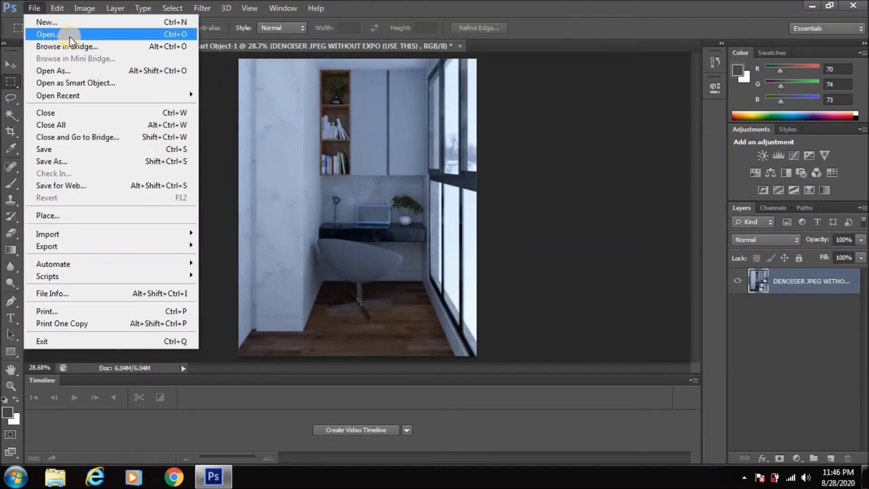
left_click(58, 34)
left_click_drag(605, 81, 601, 173)
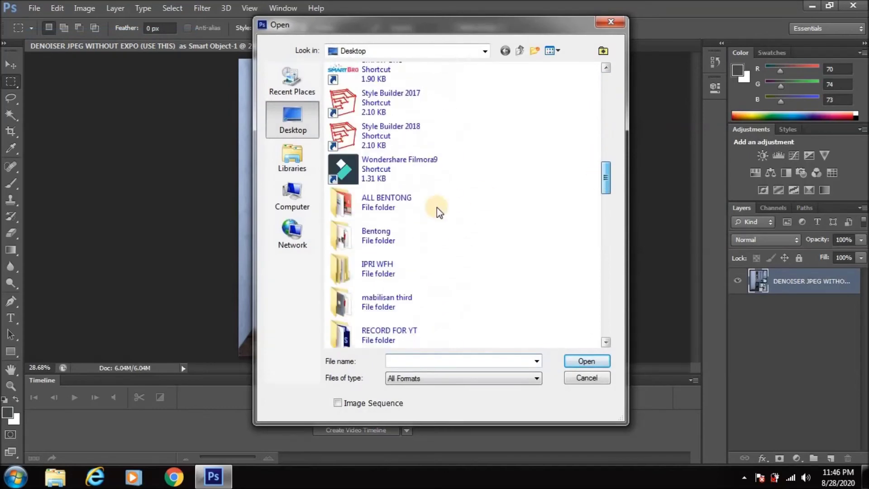
double_click(376, 195)
double_click(362, 156)
double_click(360, 100)
scroll(605, 275, "down", 1)
scroll(430, 195, "up", 1)
double_click(431, 195)
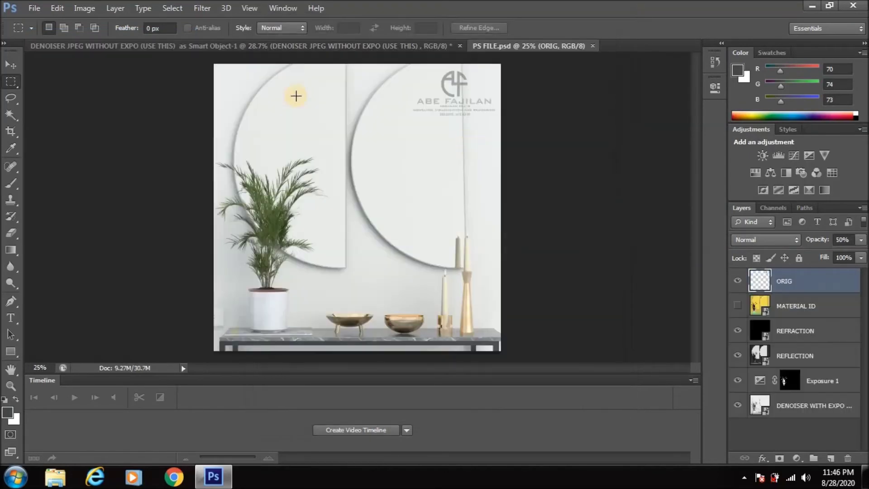
left_click(249, 7)
left_click(281, 123)
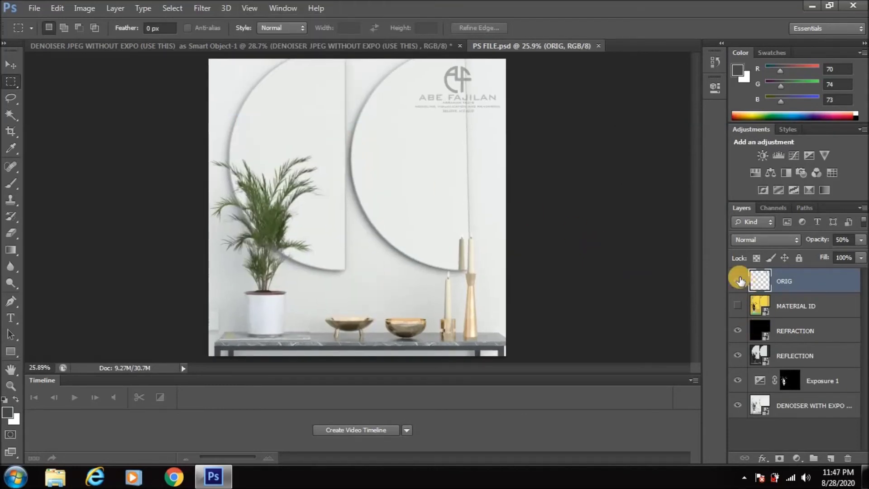
- Copy the ORIG layer onto the render and make it white with a clipped Levels layer (output black 255)
key("ctrl+j")
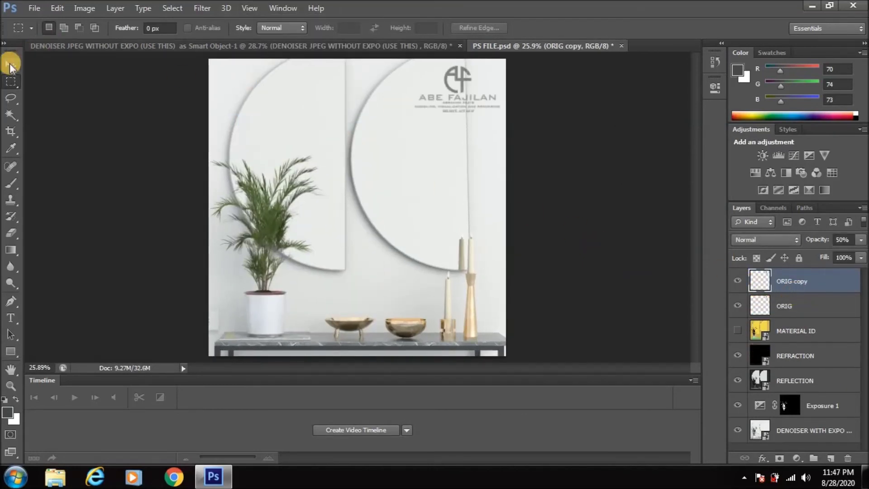
left_click(11, 65)
mouse_move(449, 82)
left_mouse_down()
mouse_move(230, 114)
mouse_move(307, 272)
mouse_move(290, 297)
left_mouse_up()
left_click(796, 458)
left_click(780, 245)
left_click(603, 295)
left_click_drag(545, 248, 683, 248)
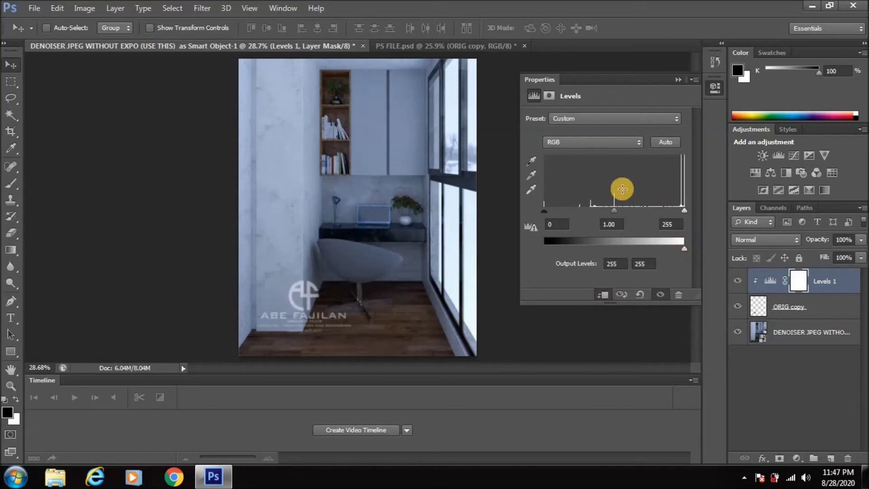
- Set the ORIG copy watermark layer's opacity to about 40%
left_click(678, 79)
left_click(737, 281)
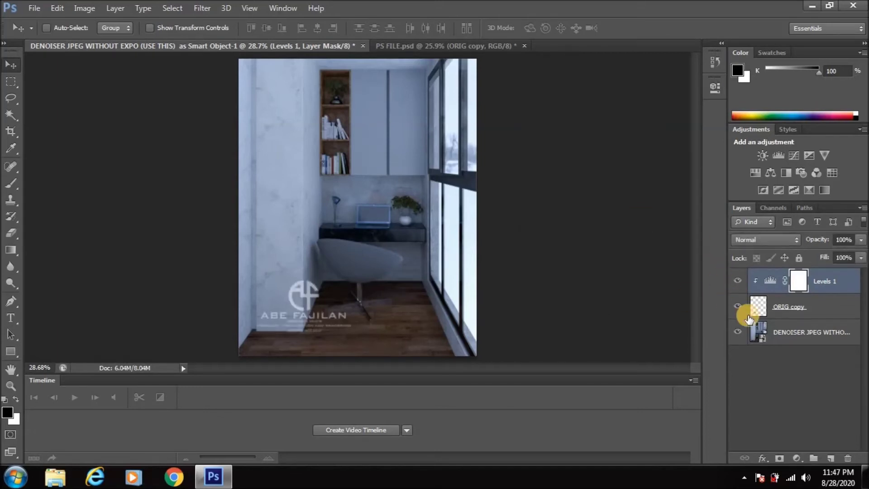
left_click_drag(860, 239, 821, 259)
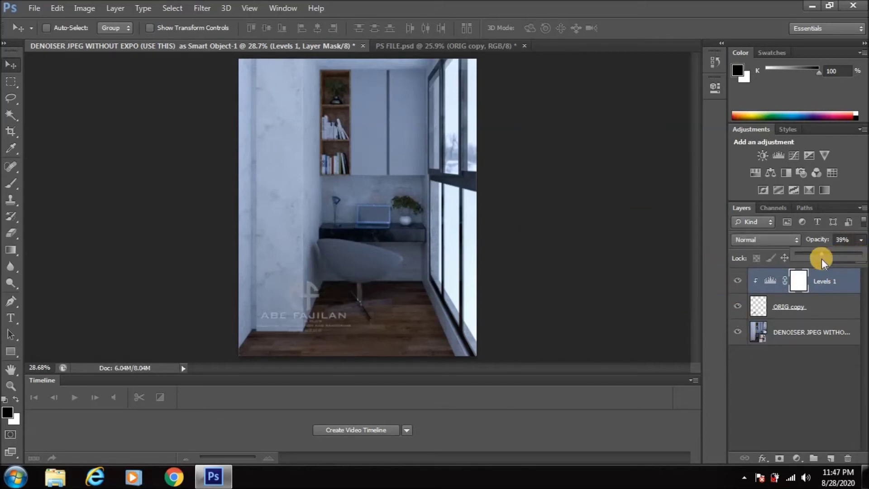
left_click_drag(823, 257, 834, 255)
left_click(823, 306)
left_click_drag(860, 239, 827, 254)
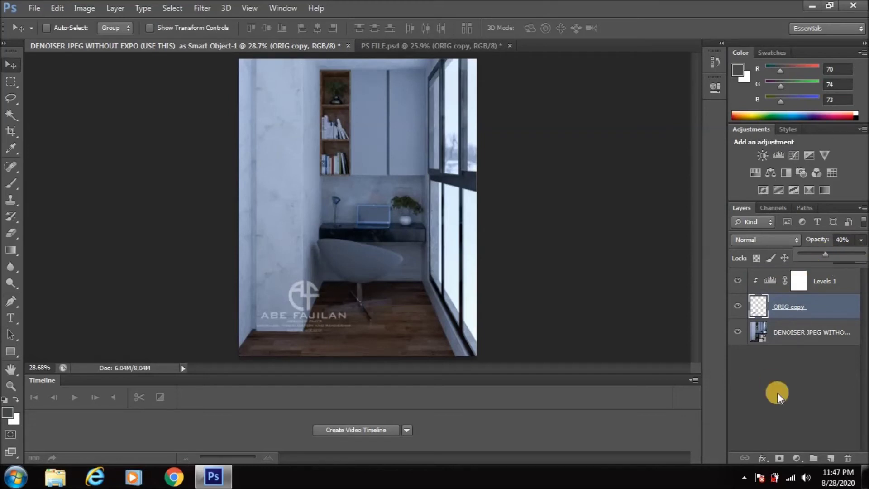
left_click(797, 305)
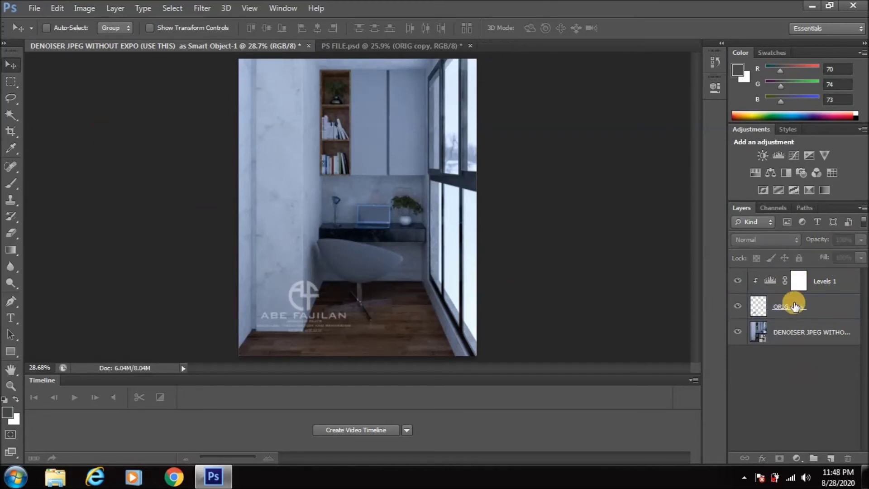
left_click(36, 9)
mouse_move(100, 245)
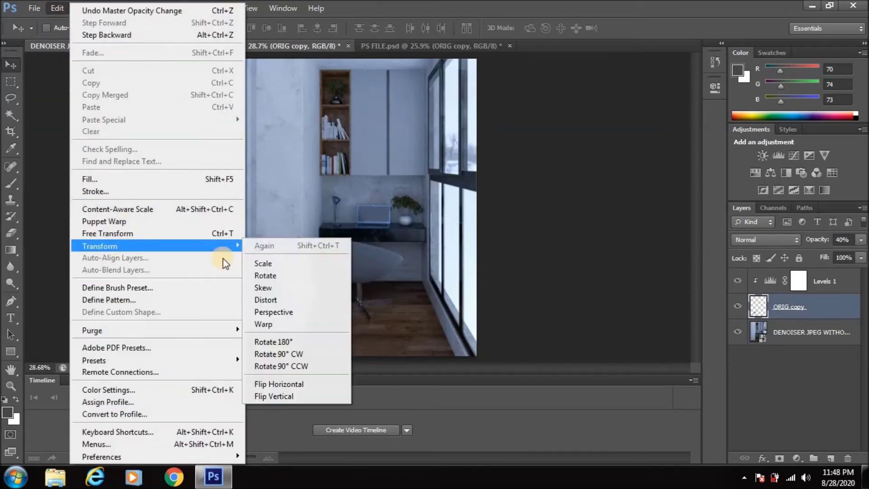
- Scale the watermark down and nudge it left and down into the bottom-left corner
left_click(320, 309)
left_click_drag(348, 250, 326, 276, "shift")
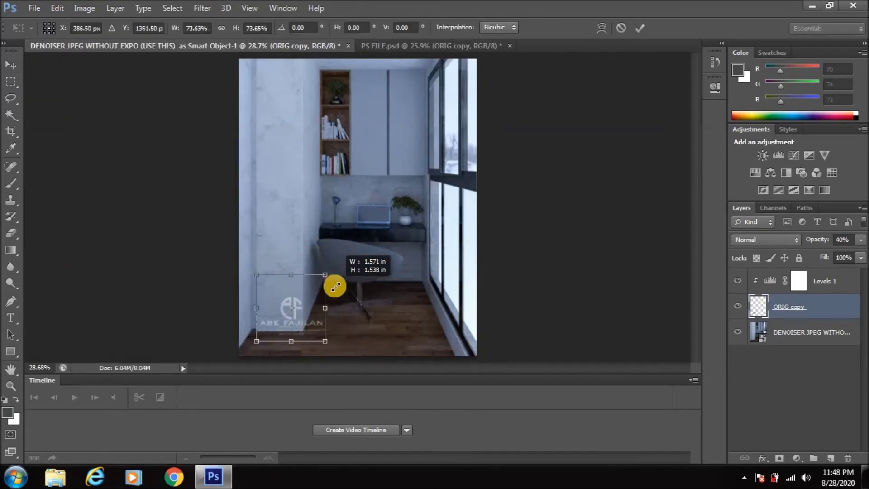
key("Return")
key("shift+Down")
key("shift+Down")
key("shift+Down")
key("shift+Down")
key("shift+Down")
key("shift+Down")
key("shift+Down")
key("shift+Down")
key("shift+Down")
key("shift+Left")
key("shift+Left")
key("shift+Left")
key("shift+Left")
key("shift+Left")
key("shift+Left")
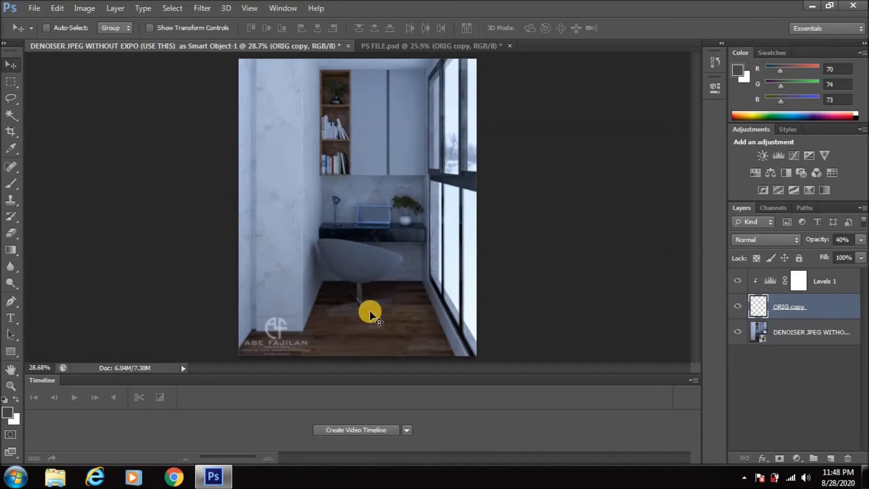
- Scale the watermark again to about 85% and nudge it slightly right and up
left_click(57, 9)
left_click(281, 258)
left_click_drag(310, 295, 301, 300)
key("Return")
key("shift+Right")
key("shift+Right")
key("shift+Up")
key("shift+Up")
key("shift+Up")
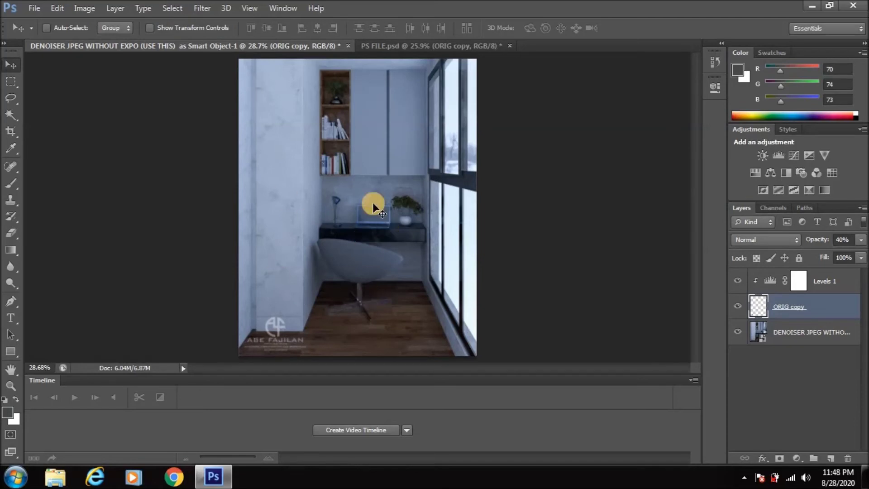
- Deselect the watermark layer and fit the whole image on screen
left_click(475, 219, "ctrl")
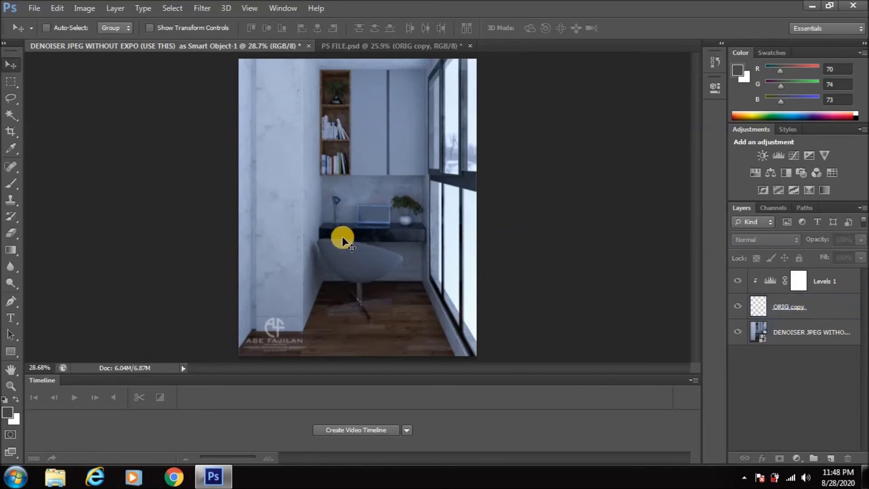
scroll(349, 287, "up", 3, "alt")
scroll(348, 288, "up", 3, "alt")
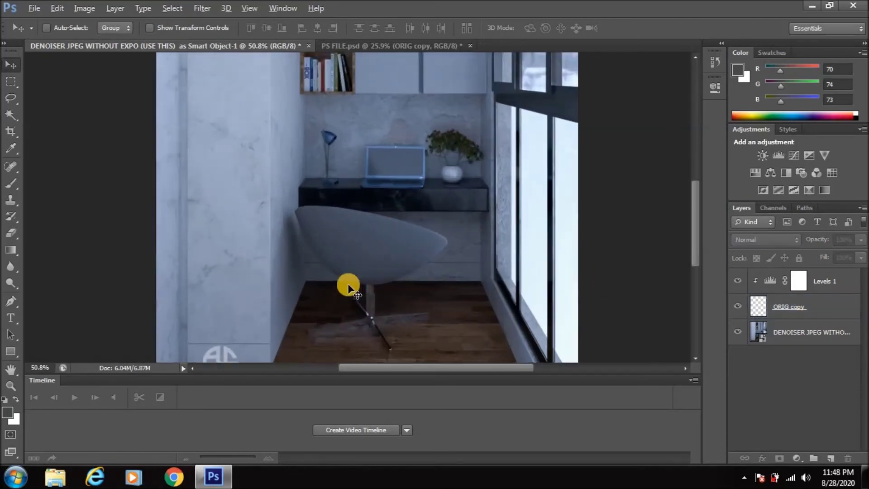
scroll(348, 287, "up", 2, "alt")
scroll(697, 199, "up", 3)
mouse_move(697, 200)
left_mouse_down()
mouse_move(700, 286)
mouse_move(691, 262)
mouse_move(686, 273)
mouse_move(689, 183)
mouse_move(689, 233)
left_mouse_up()
left_click(248, 8)
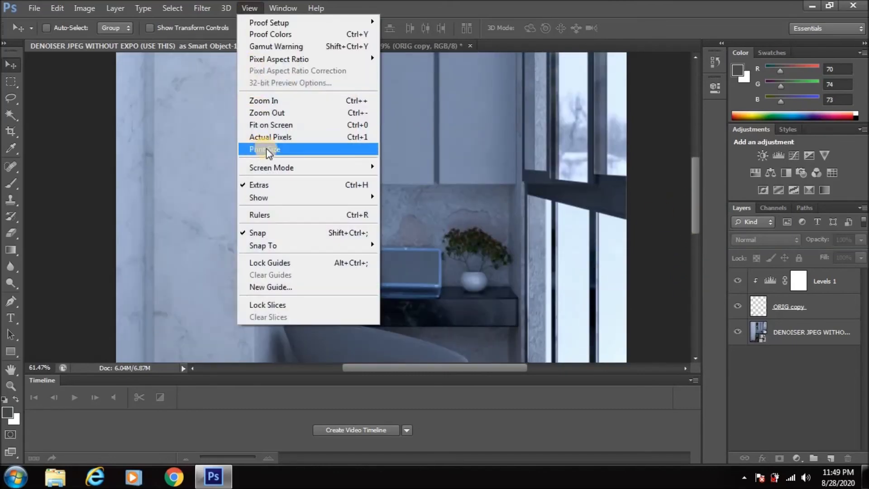
left_click(271, 125)
- Save the watermarked render in Photoshop format as file.psd
left_click(34, 7)
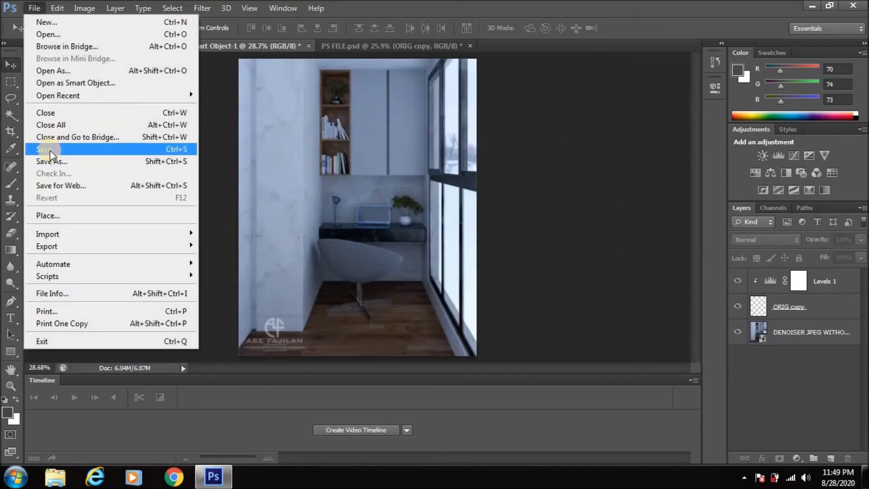
left_click(59, 159)
type("Be")
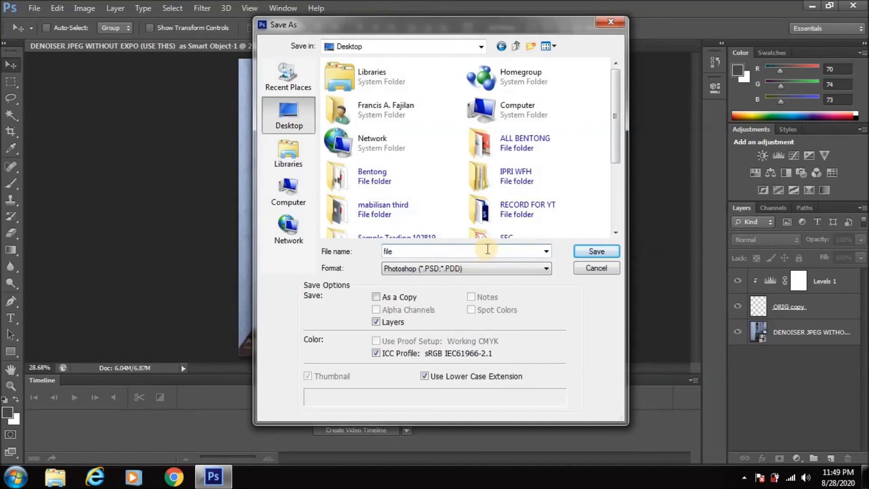
left_click(597, 251)
left_click(576, 141)
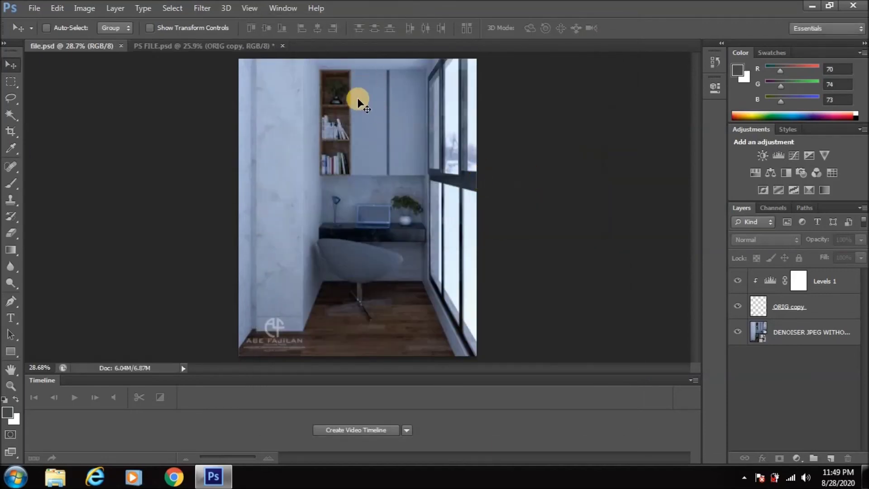
- Close PS FILE.psd, answering its save prompt, and minimize Photoshop to the desktop
left_click(282, 46)
left_click(383, 187)
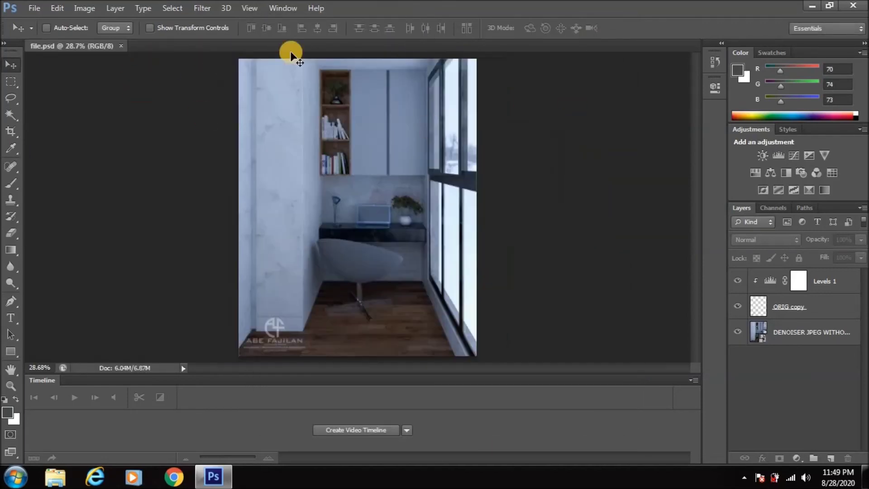
left_click(853, 5)
right_click(592, 101)
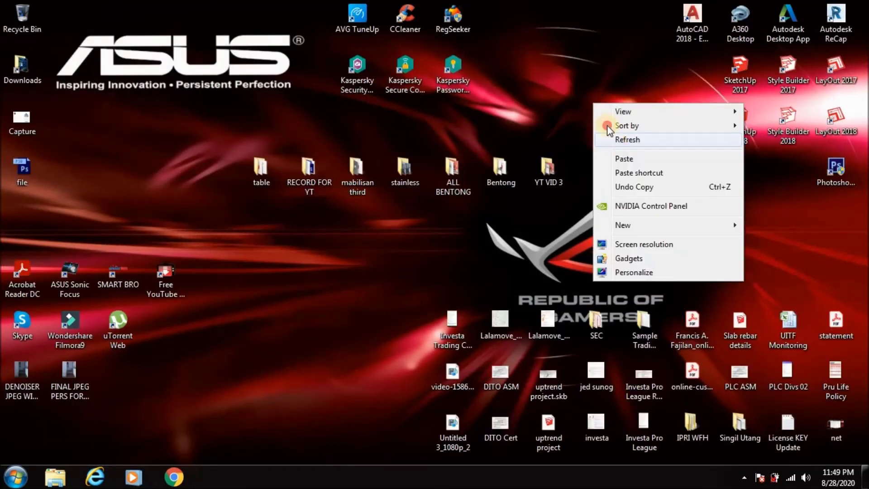
- Open the render in a maximized Photo Gallery and step to FINAL JPEG PERS FOR HAVEN
left_click(613, 136)
double_click(21, 371)
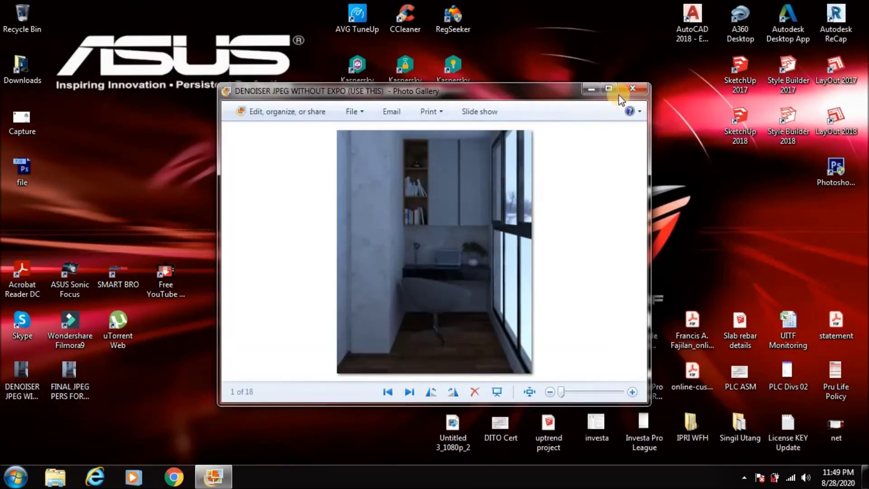
left_click(623, 95)
key("Right")
key("Left")
key("Right")
key("Left")
key("Right")
- Zoom into the watermarked render, panning between the desk and chair and the bookshelf
scroll(500, 310, "up", 2)
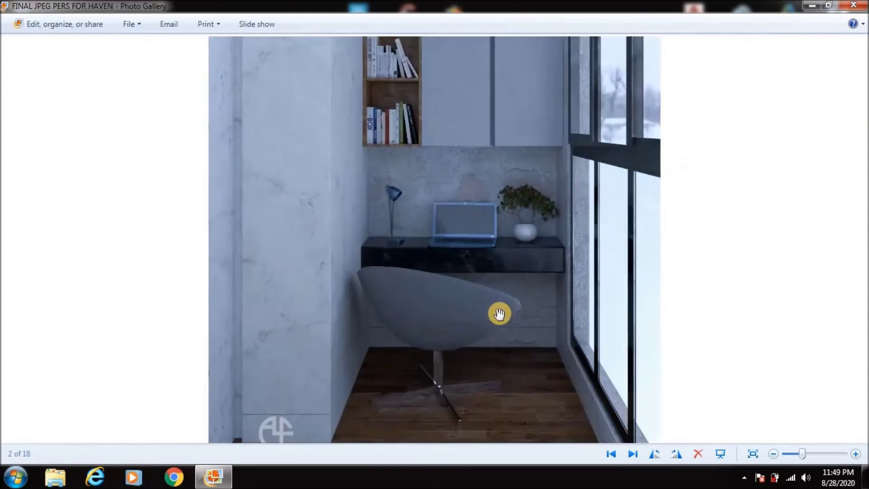
scroll(501, 217, "up", 2)
scroll(496, 228, "up", 2)
mouse_move(496, 229)
left_mouse_down()
mouse_move(496, 279)
mouse_move(481, 287)
left_mouse_up()
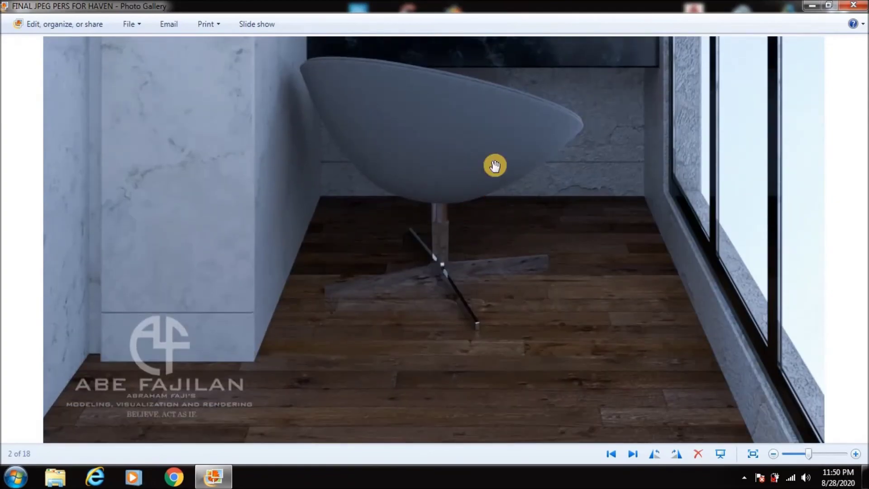
scroll(483, 191, "down", 1)
mouse_move(490, 167)
left_mouse_down()
mouse_move(498, 281)
mouse_move(508, 196)
left_mouse_up()
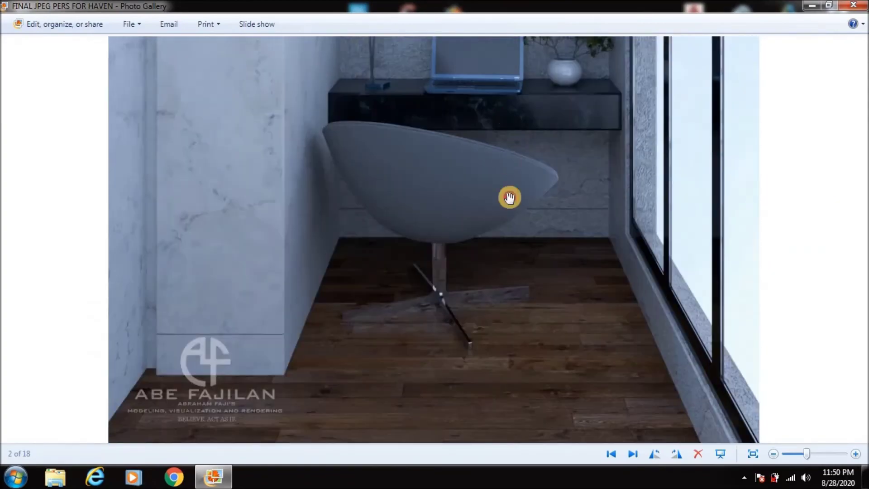
scroll(508, 196, "down", 5)
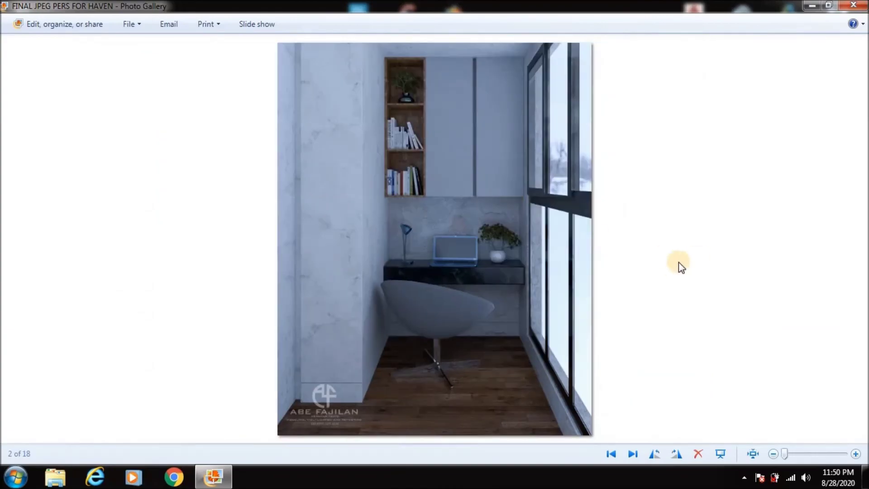